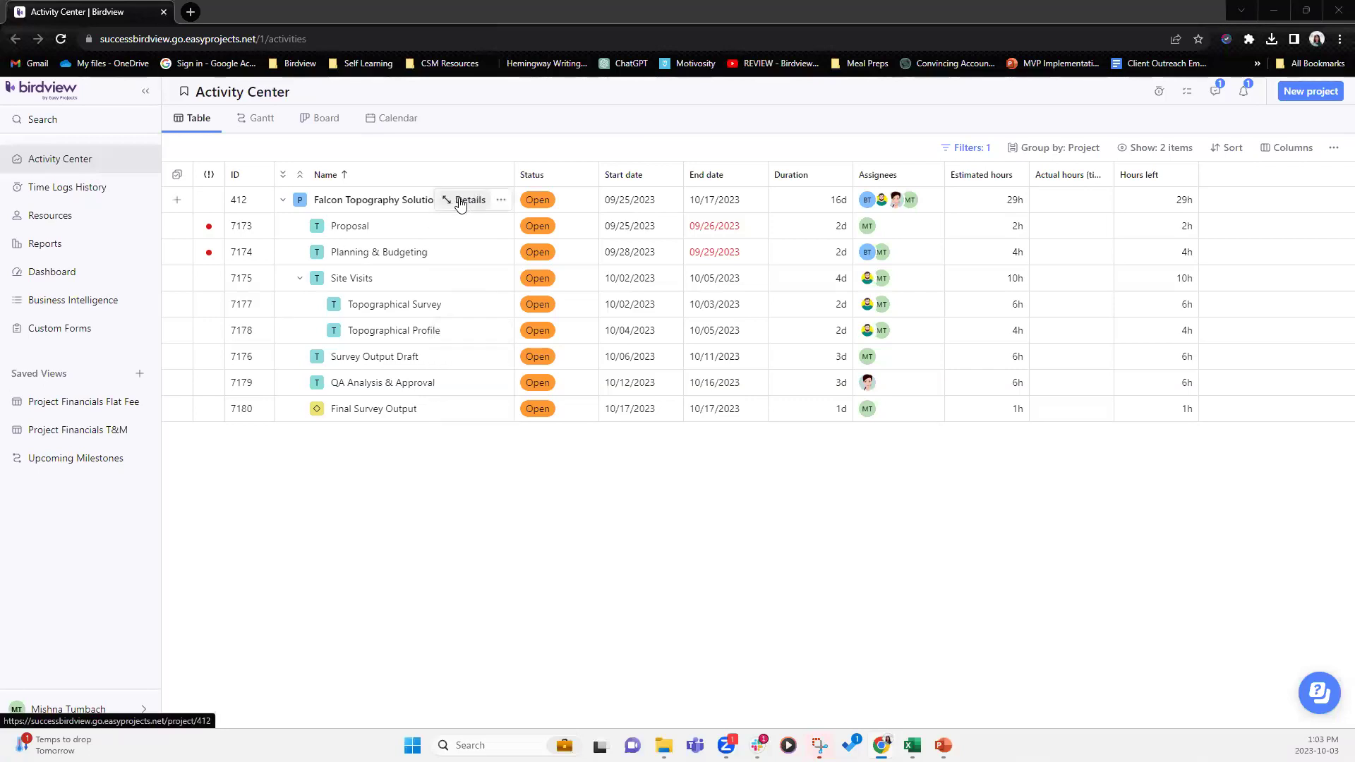
Open the Falcon Topography Solutions project details and scroll down to its message box.
{"action": "left_click", "coordinate": [461, 202]}
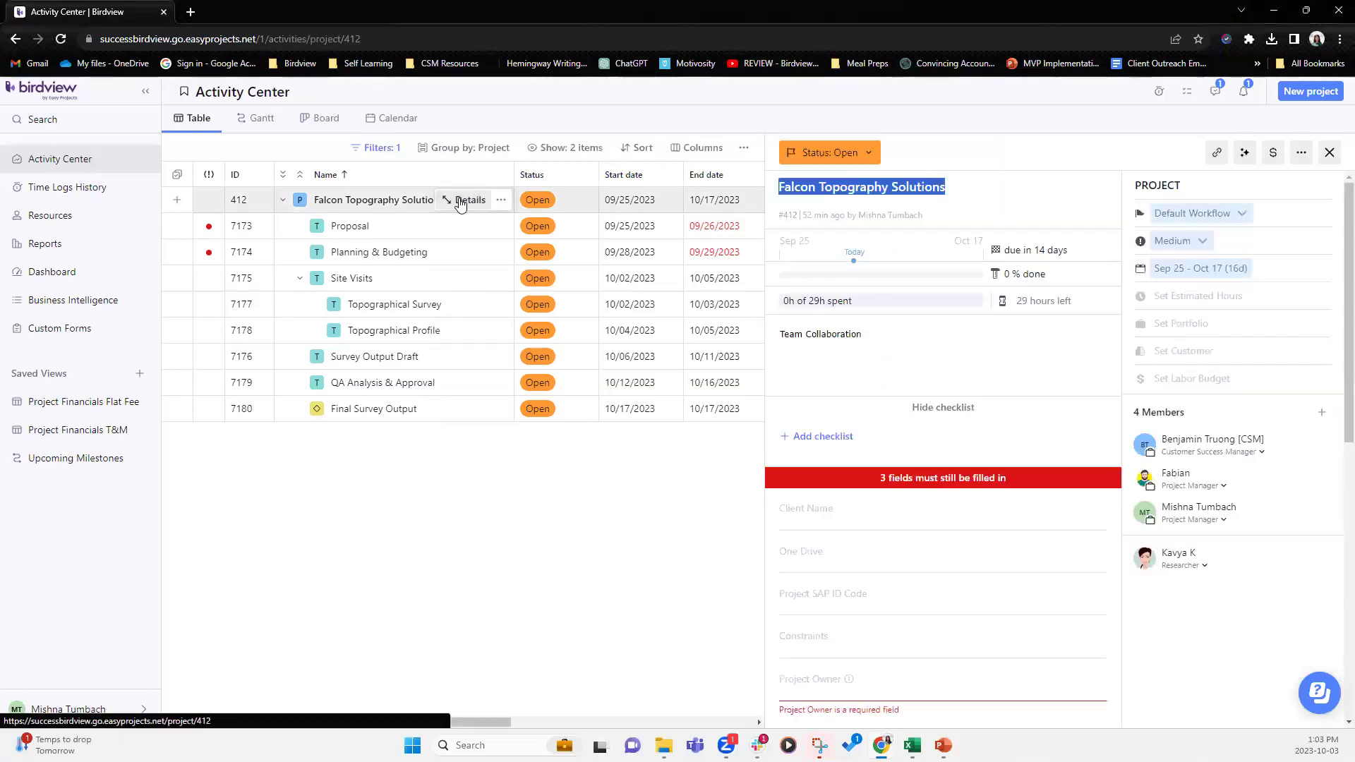
{"action": "scroll", "coordinate": [895, 548], "scroll_direction": "down", "scroll_amount": 3}
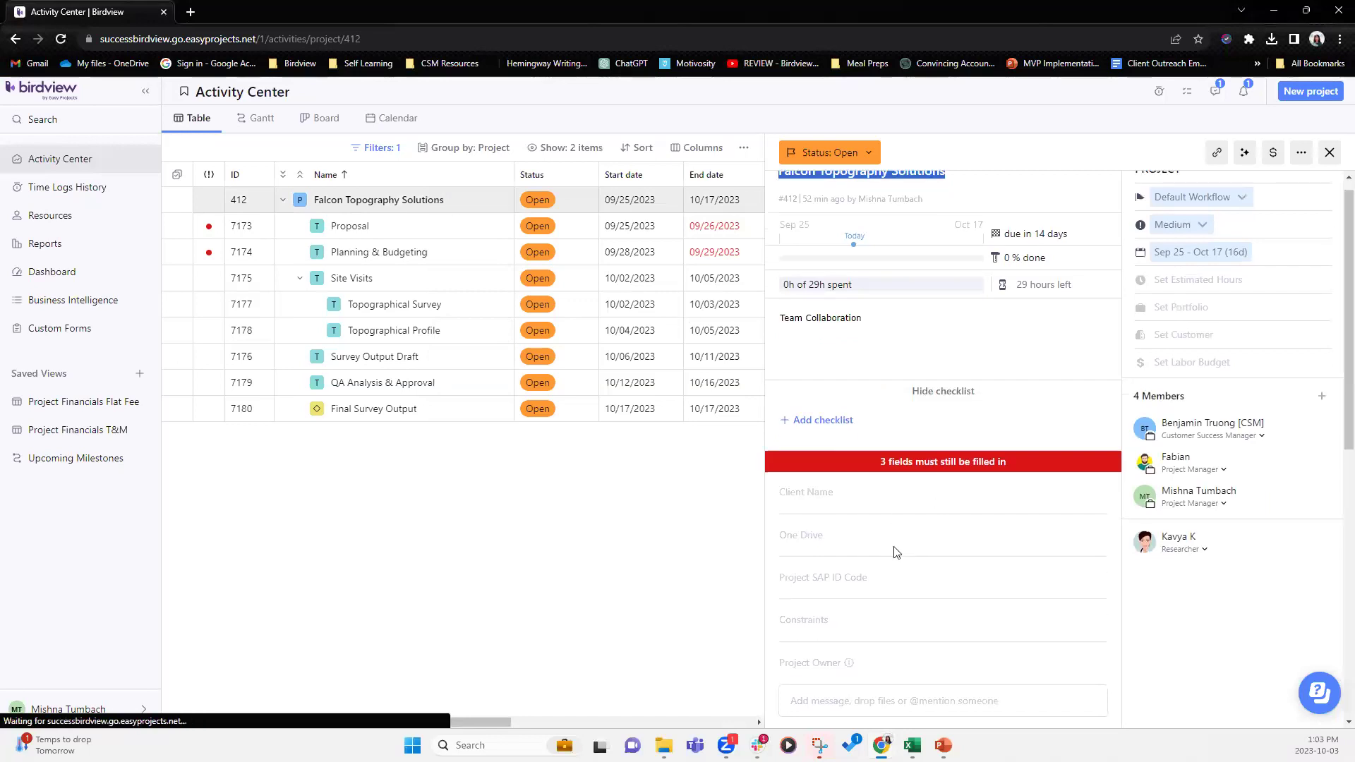
{"action": "left_click", "coordinate": [831, 700]}
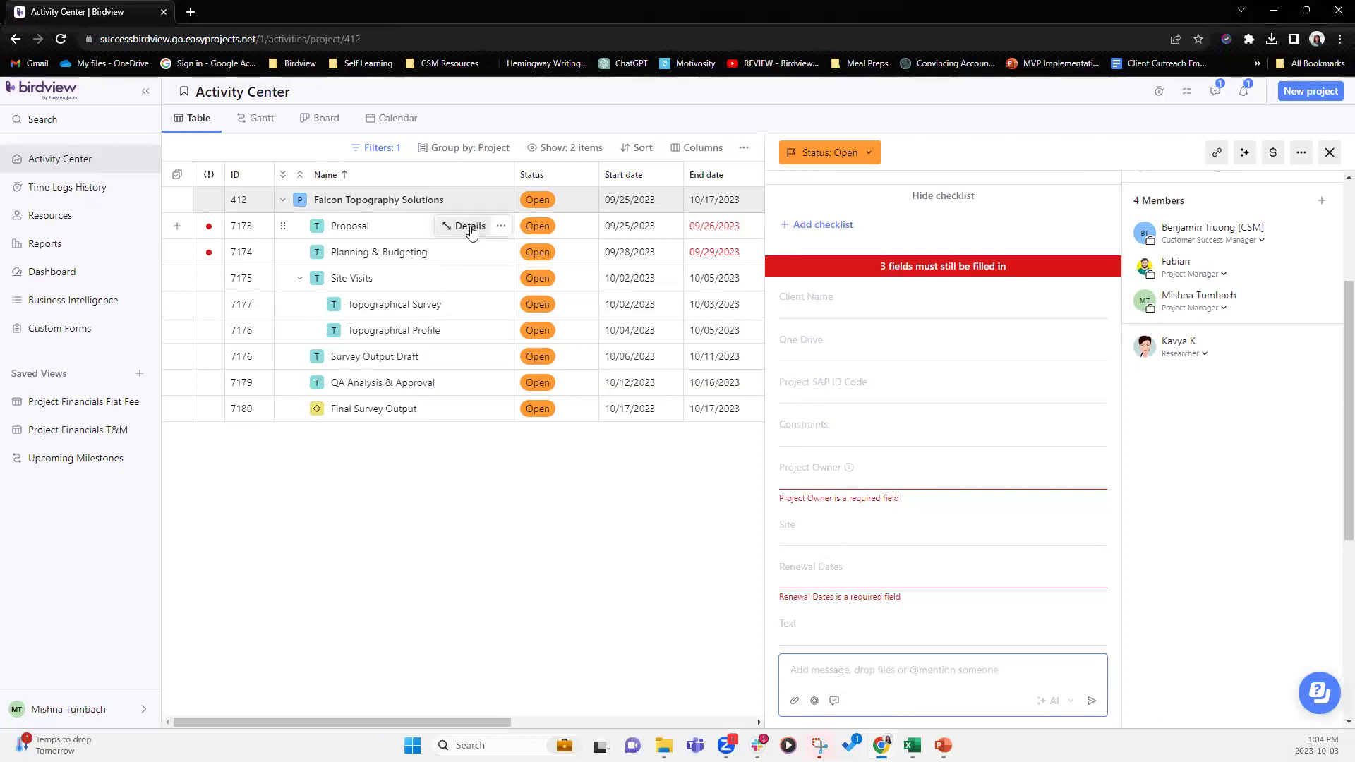
Review the Proposal and then the Planning & Budgeting task details, scrolling through each panel.
{"action": "left_click", "coordinate": [467, 226]}
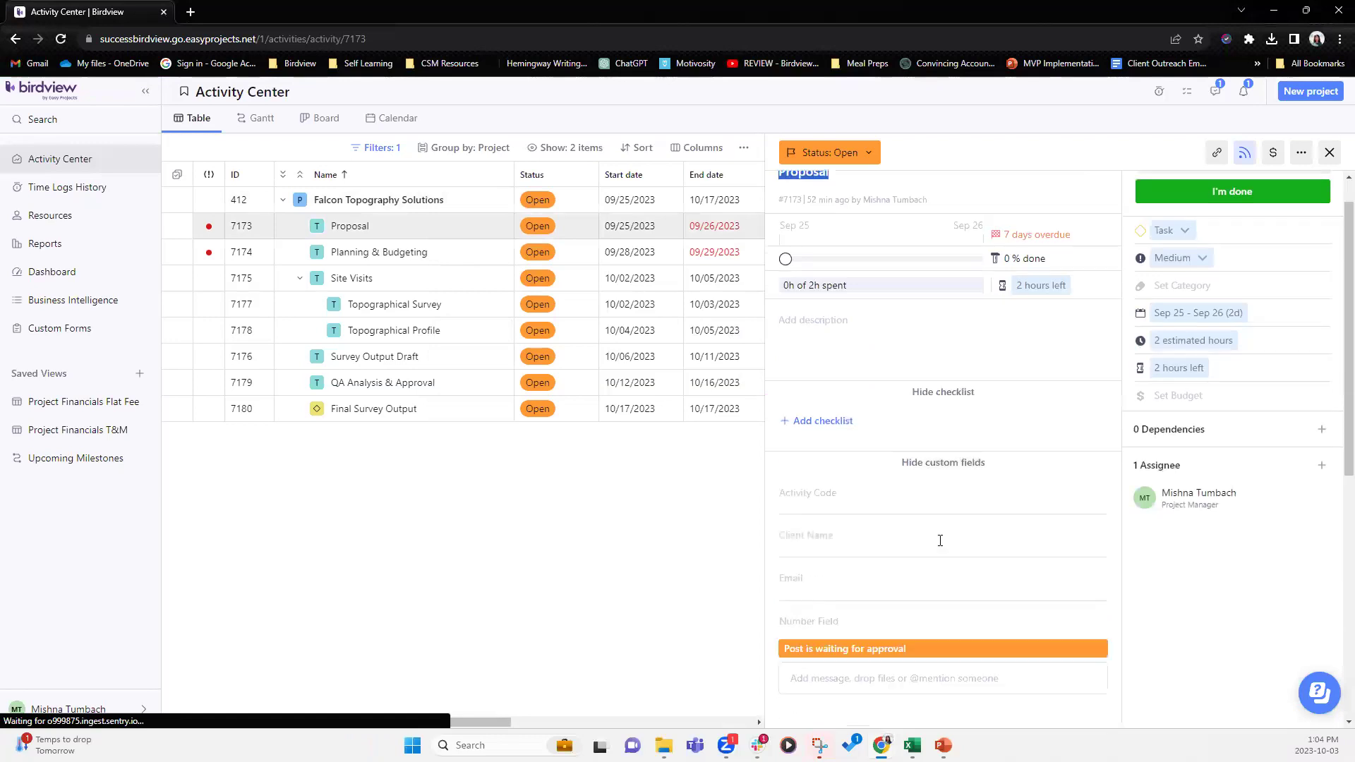
{"action": "scroll", "coordinate": [946, 558], "scroll_direction": "down", "scroll_amount": 10}
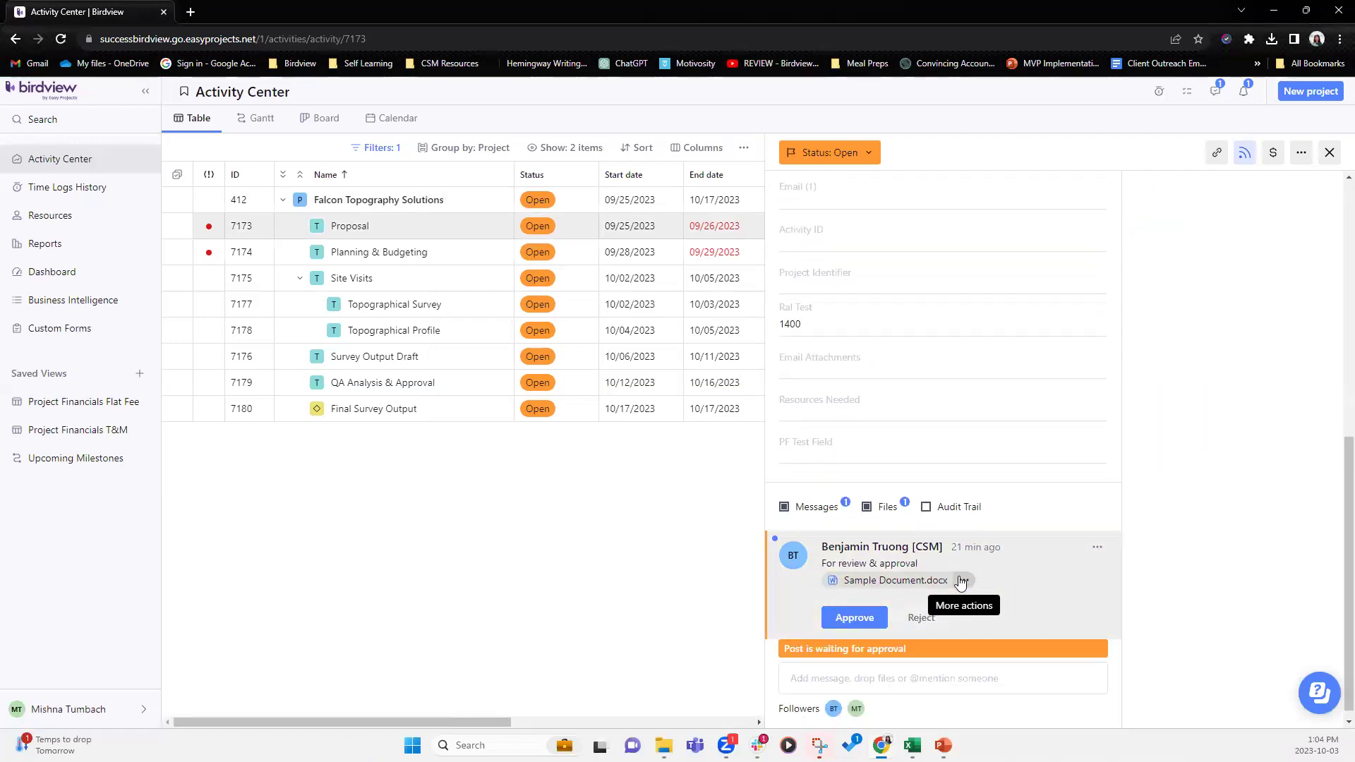
{"action": "left_click", "coordinate": [457, 259]}
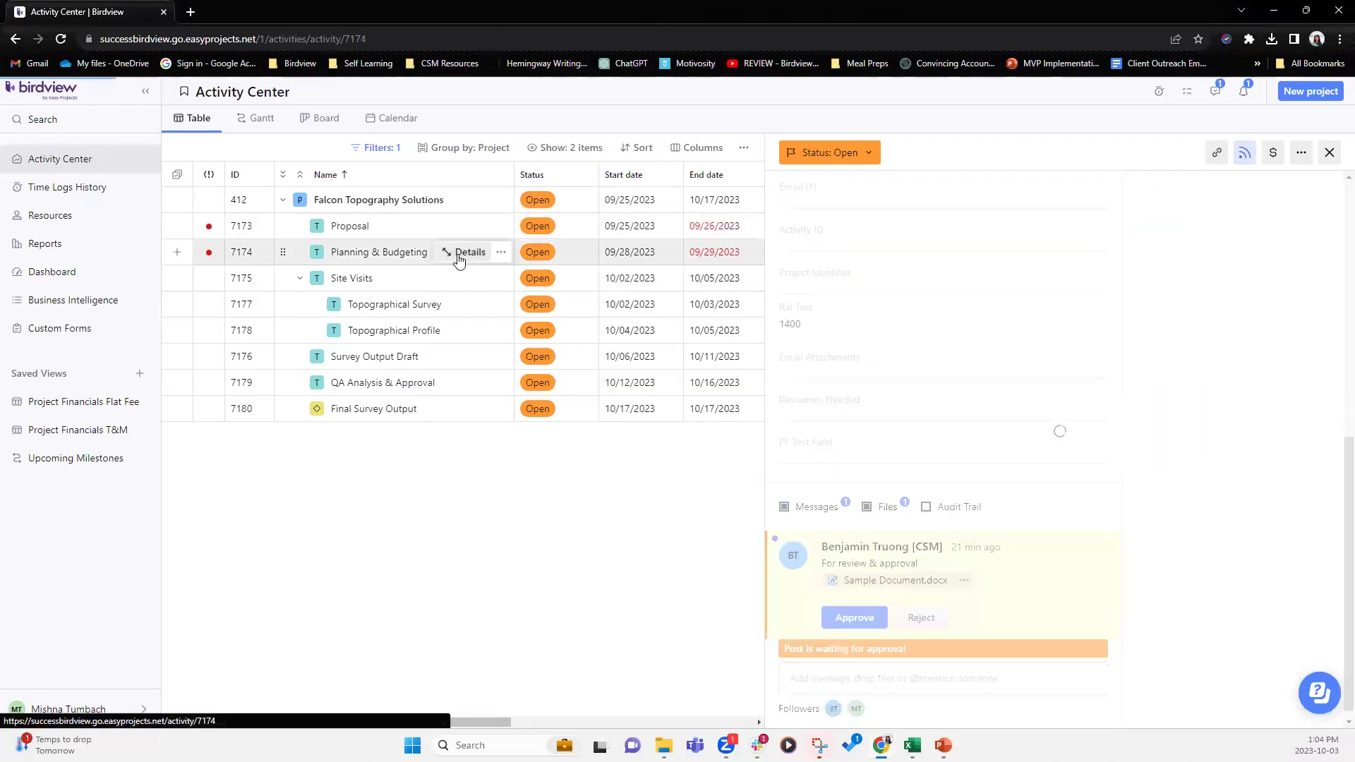
{"action": "scroll", "coordinate": [918, 588], "scroll_direction": "down", "scroll_amount": 10}
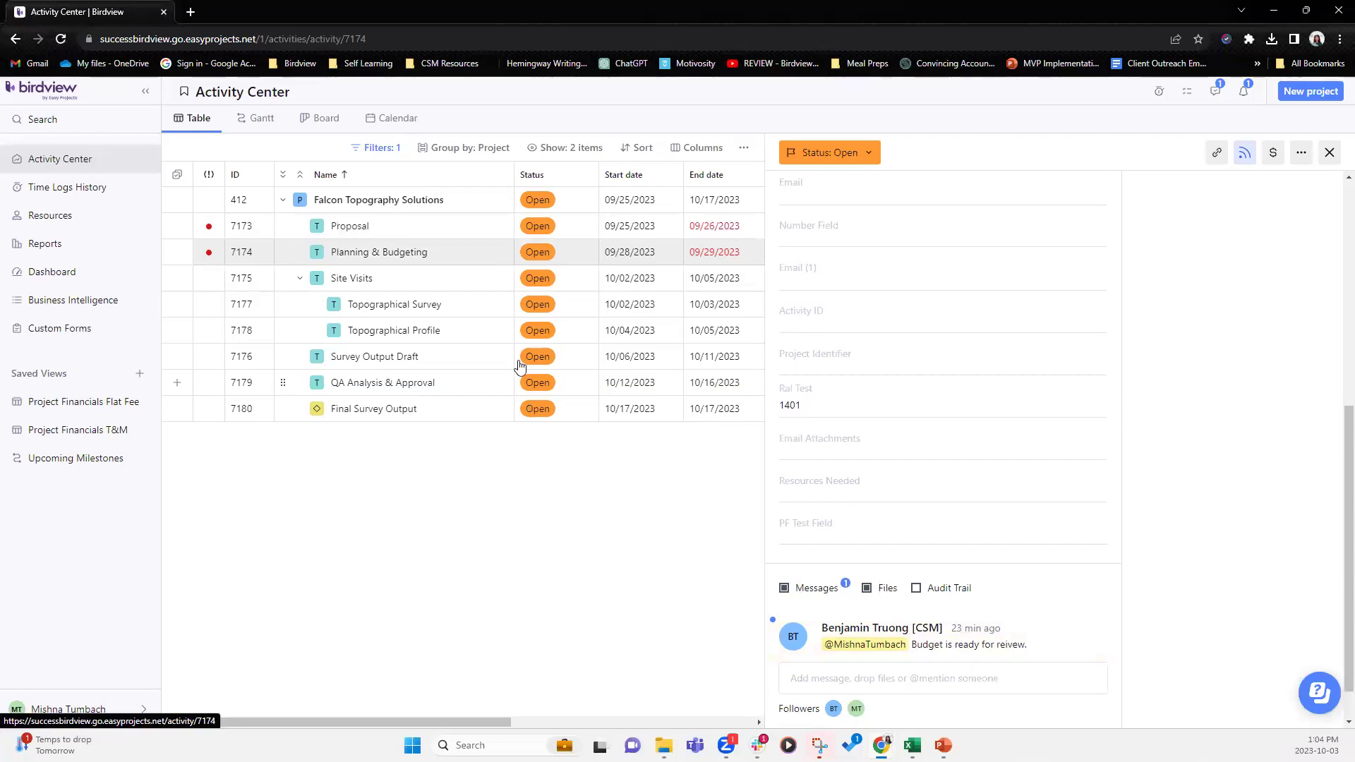
Post 'This project is for Client ABC and needs pre-planning call.' on the Falcon Topography Solutions project.
{"action": "left_click", "coordinate": [466, 201]}
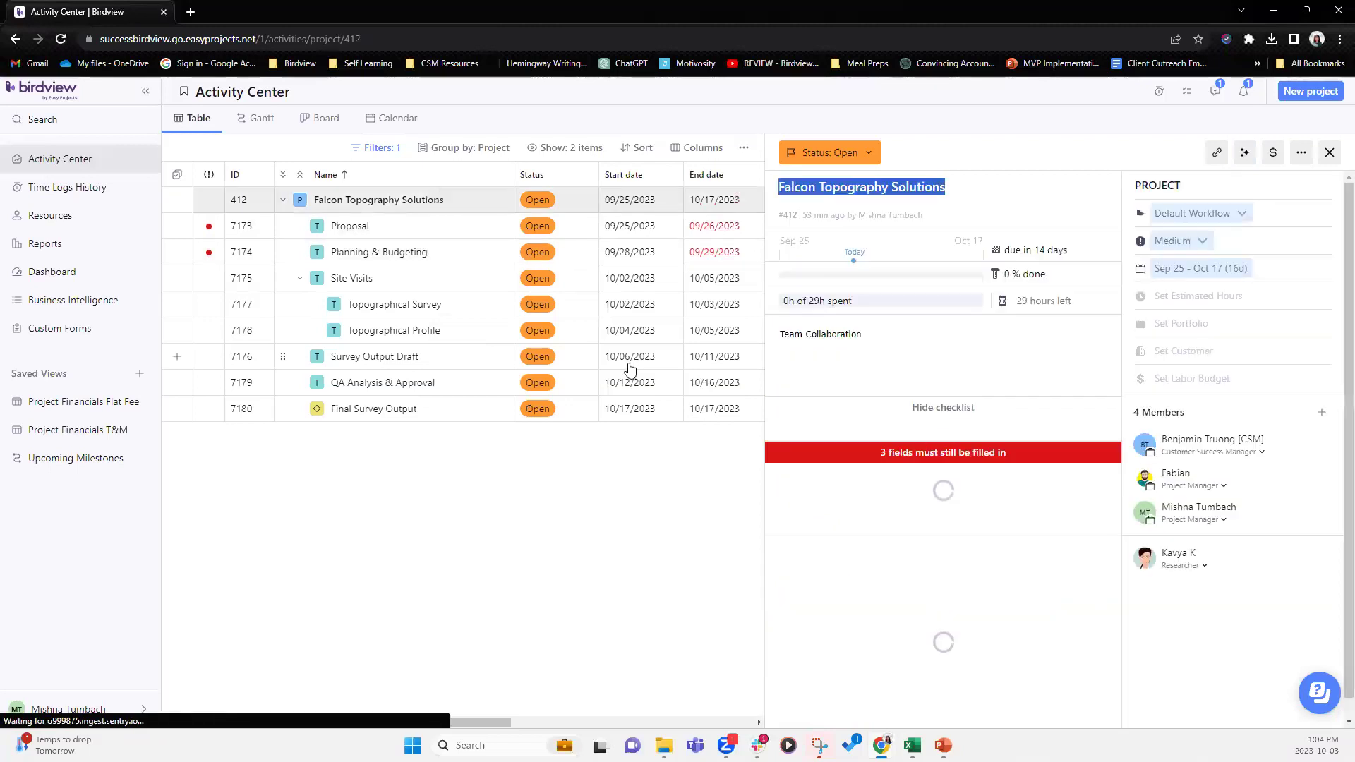
{"action": "scroll", "coordinate": [841, 660], "scroll_direction": "down", "scroll_amount": 3}
{"action": "mouse_move", "coordinate": [943, 745]}
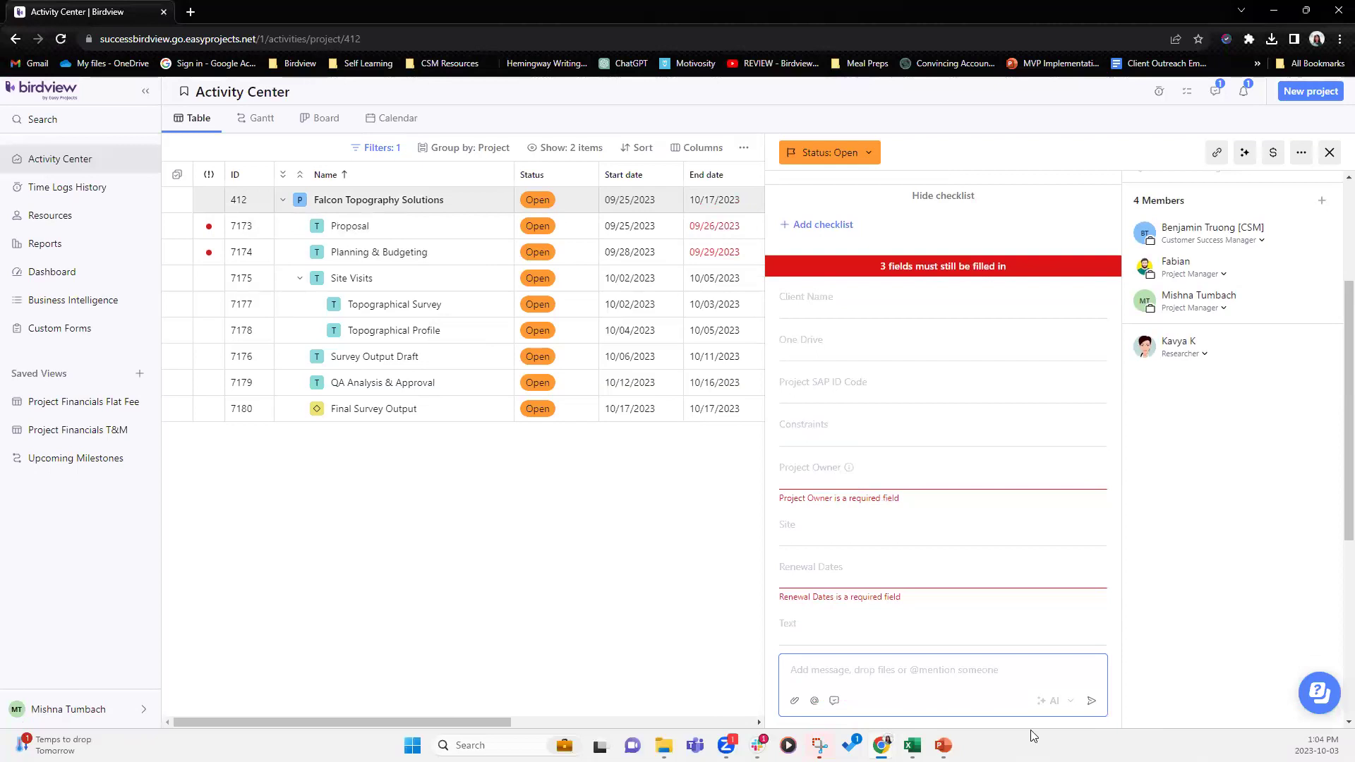
{"action": "type", "text": "This pro"}
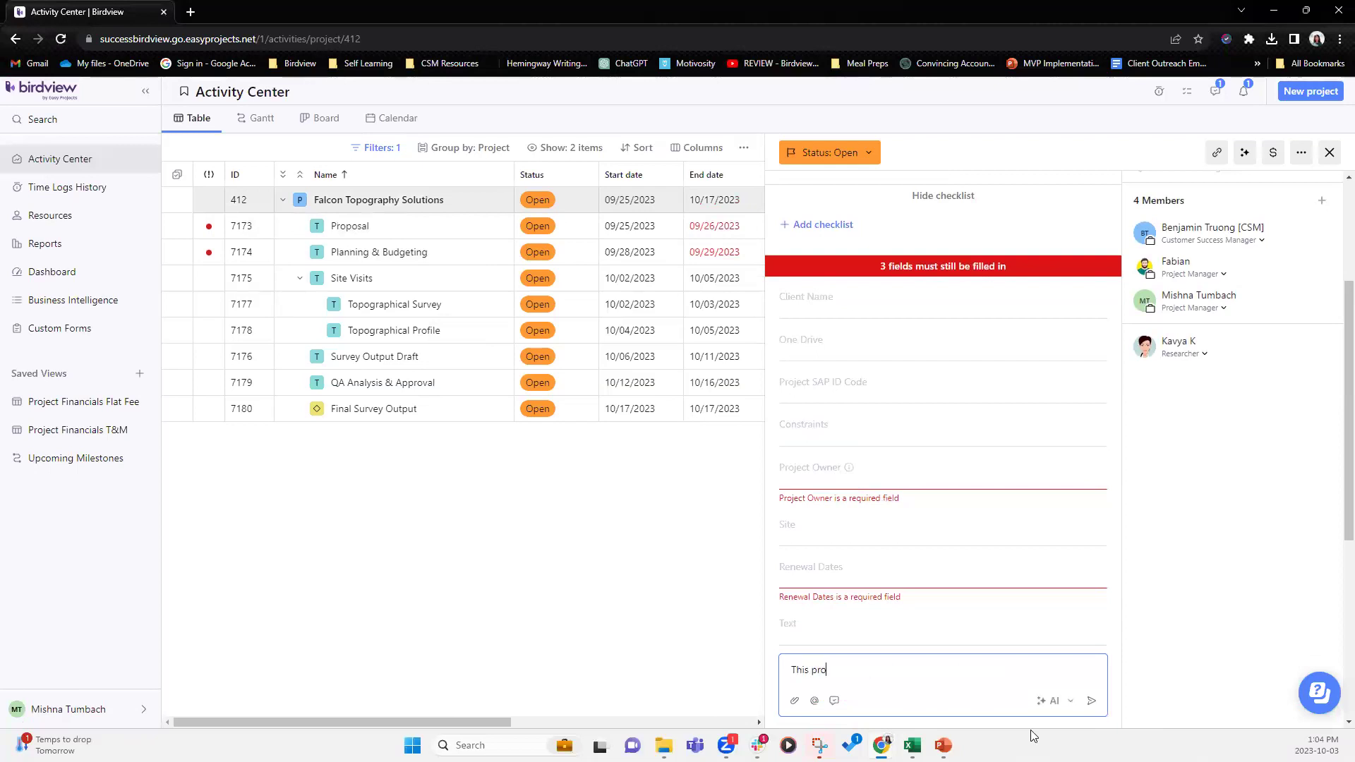
{"action": "type", "text": "ject is for Client ABC and needs pre-planning call."}
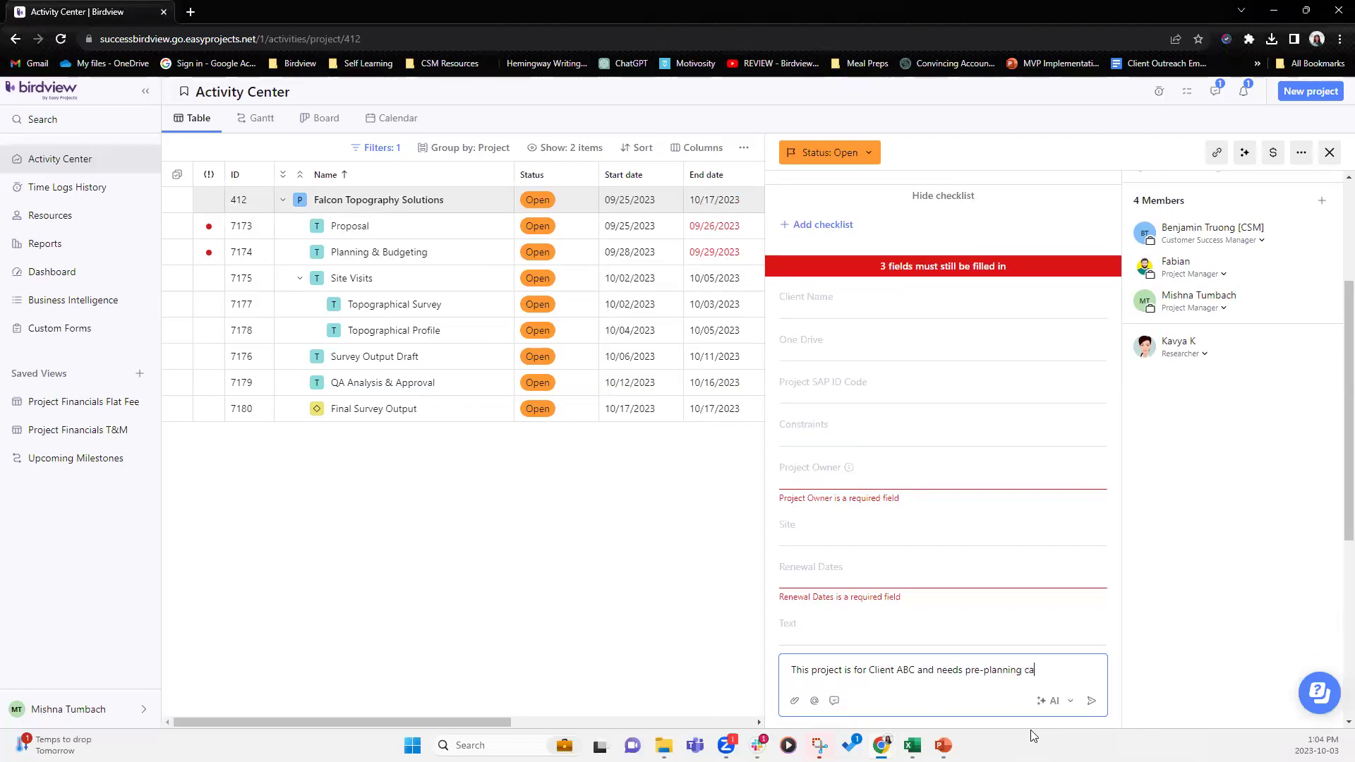
{"action": "left_click", "coordinate": [1092, 701]}
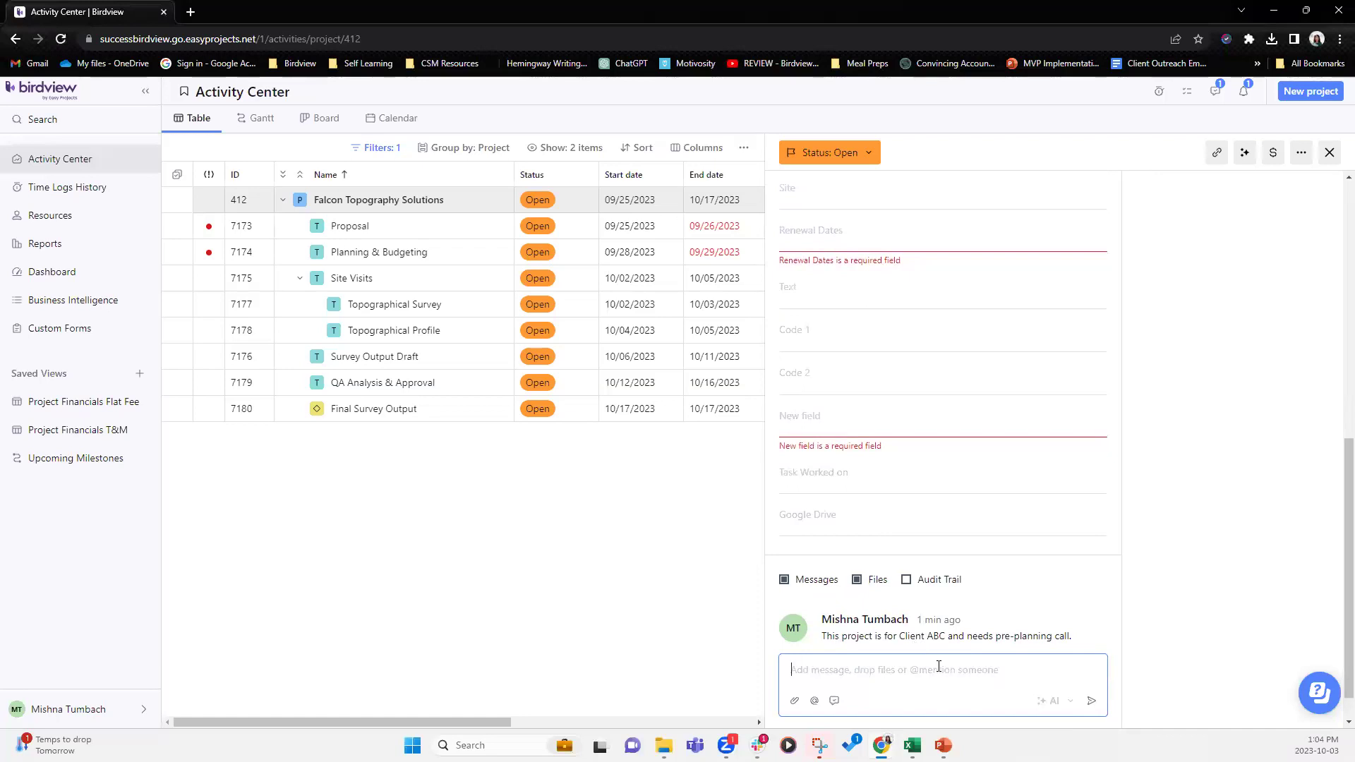
{"action": "mouse_move", "coordinate": [447, 231]}
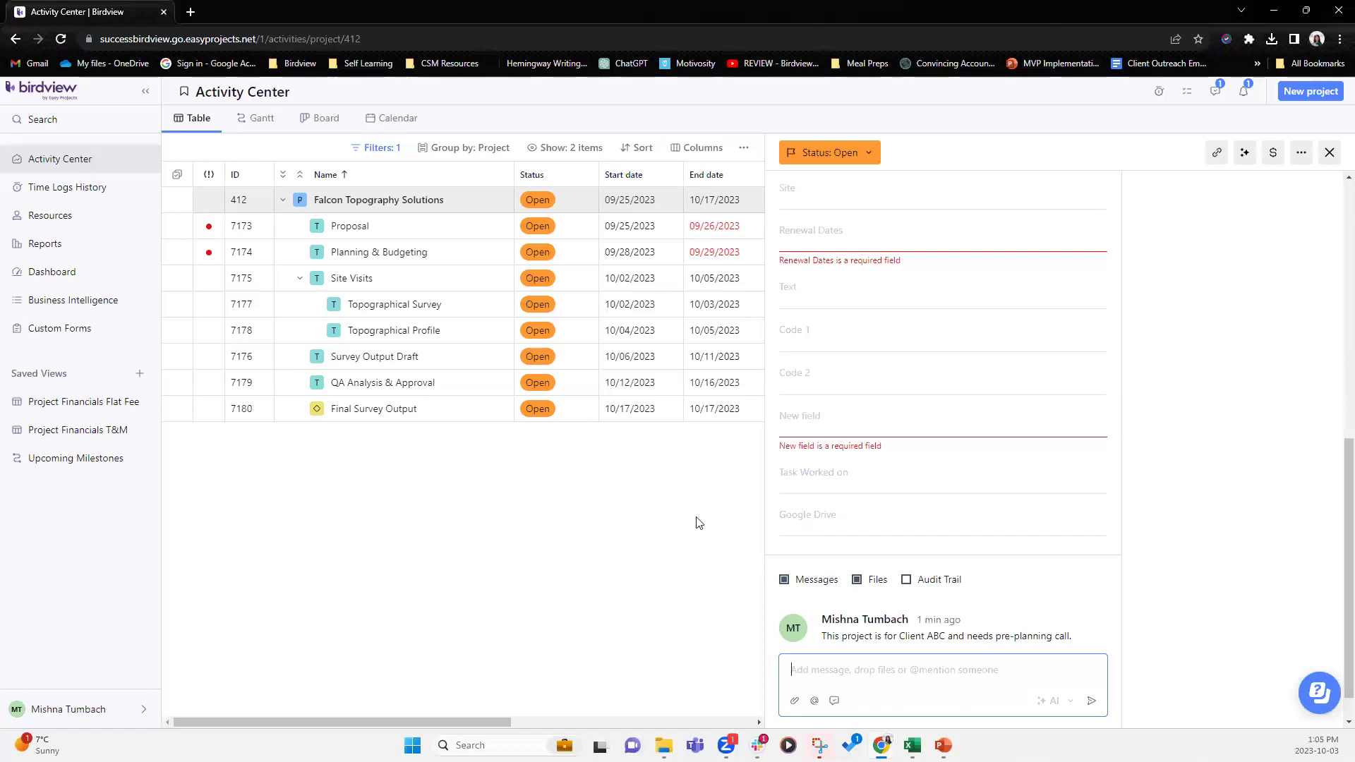
Reverse-sort tasks by name, then post a comment @-mentioning a member asking to confirm the deadline.
{"action": "left_click", "coordinate": [459, 177]}
{"action": "type", "text": "@"}
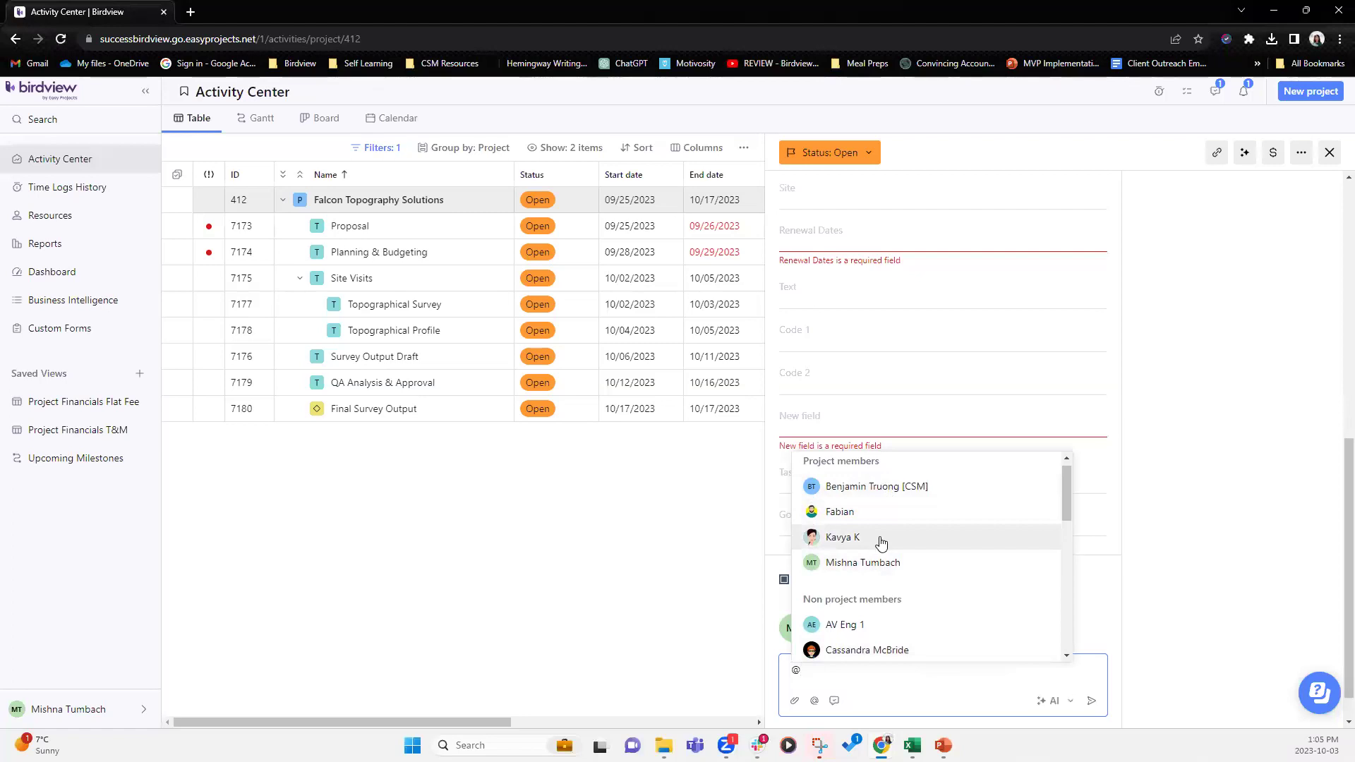
{"action": "left_click", "coordinate": [880, 538]}
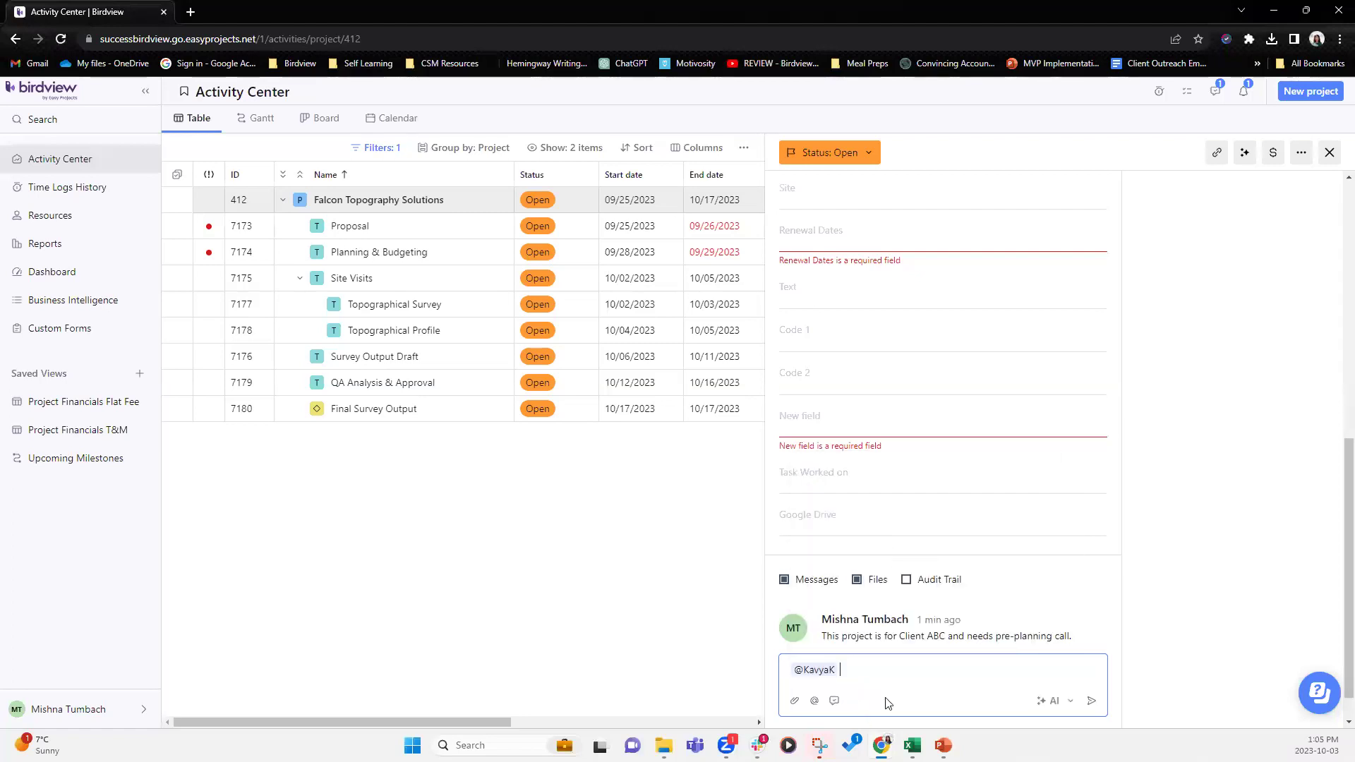
{"action": "type", "text": "Can you pleaes cong"}
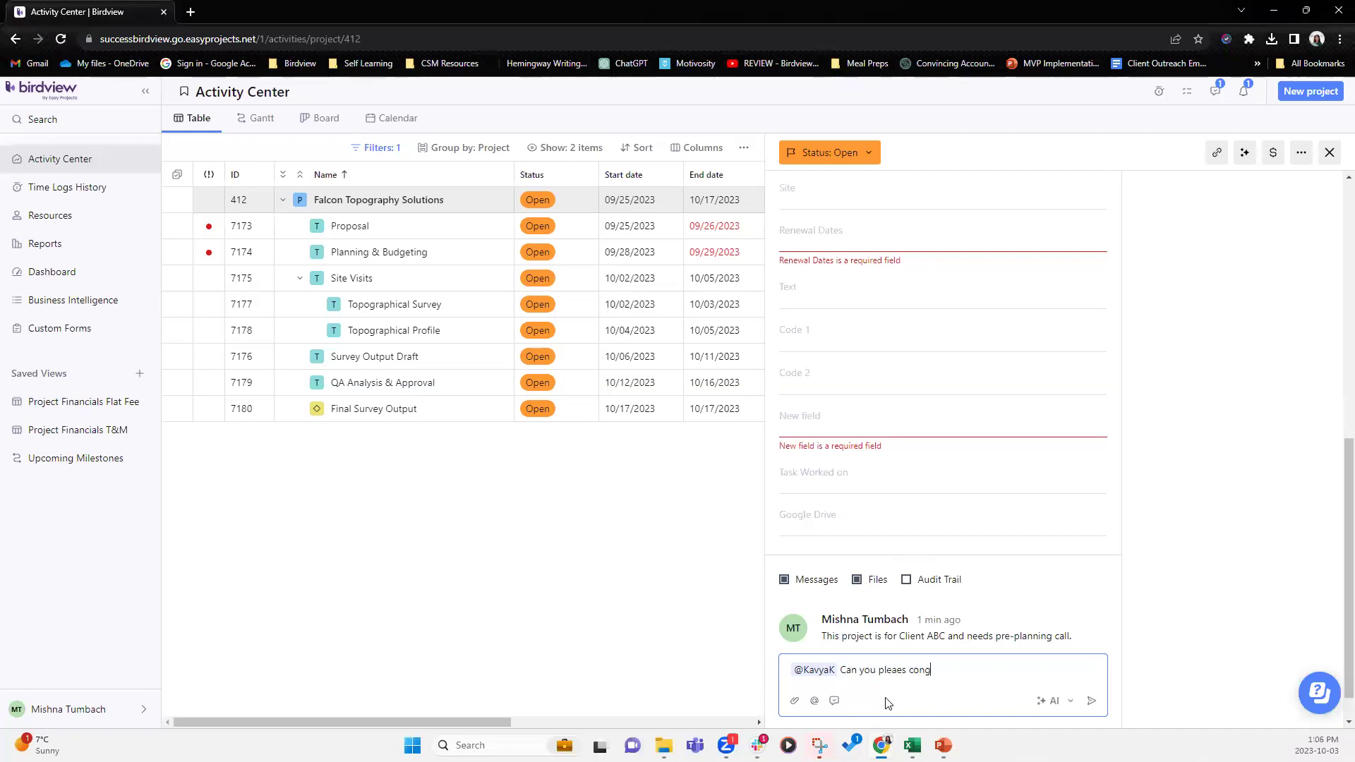
{"action": "key", "text": "BackSpace"}
{"action": "key", "text": "BackSpace"}
{"action": "key", "text": "BackSpace"}
{"action": "key", "text": "BackSpace"}
{"action": "key", "text": "BackSpace"}
{"action": "key", "text": "BackSpace"}
{"action": "key", "text": "BackSpace"}
{"action": "key", "text": "BackSpace"}
{"action": "type", "text": "ase confirm the deal"}
{"action": "key", "text": "BackSpace"}
{"action": "type", "text": "dline."}
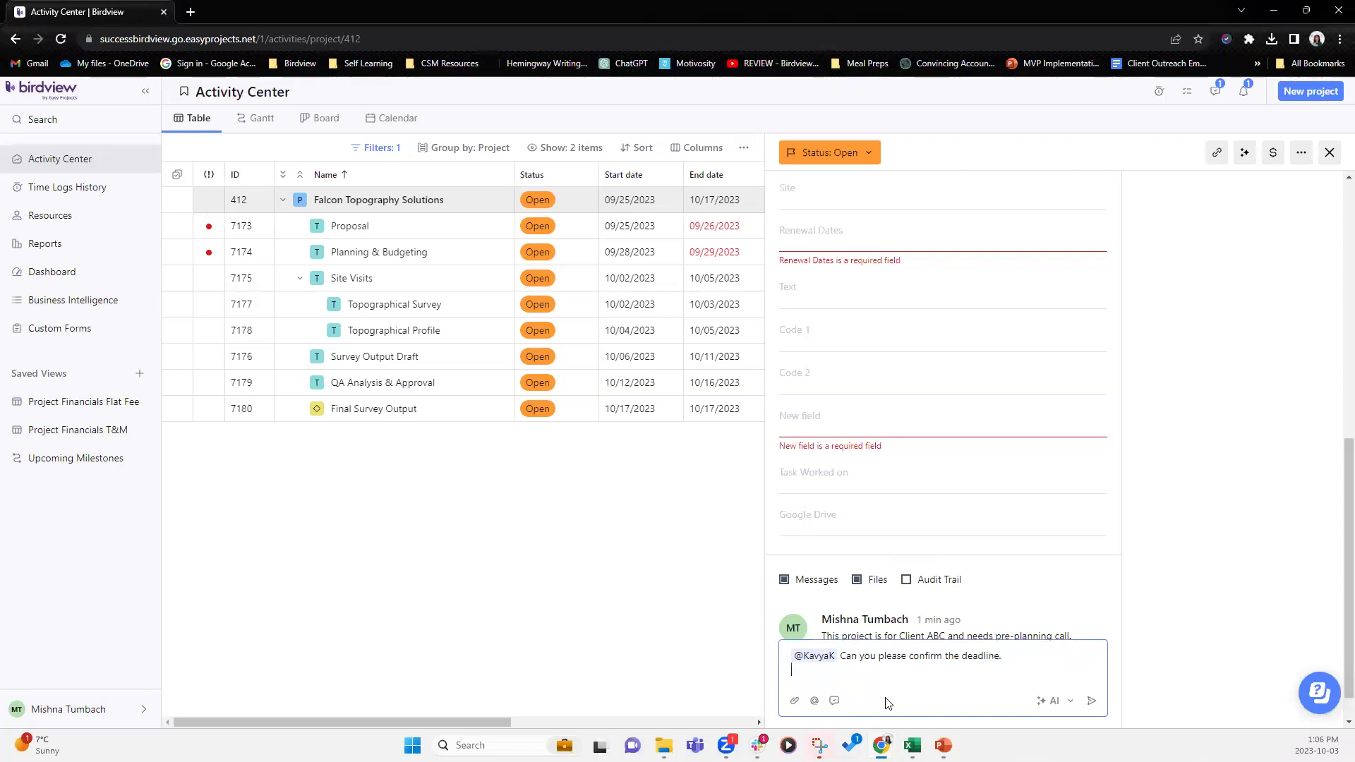
{"action": "left_click", "coordinate": [1091, 700]}
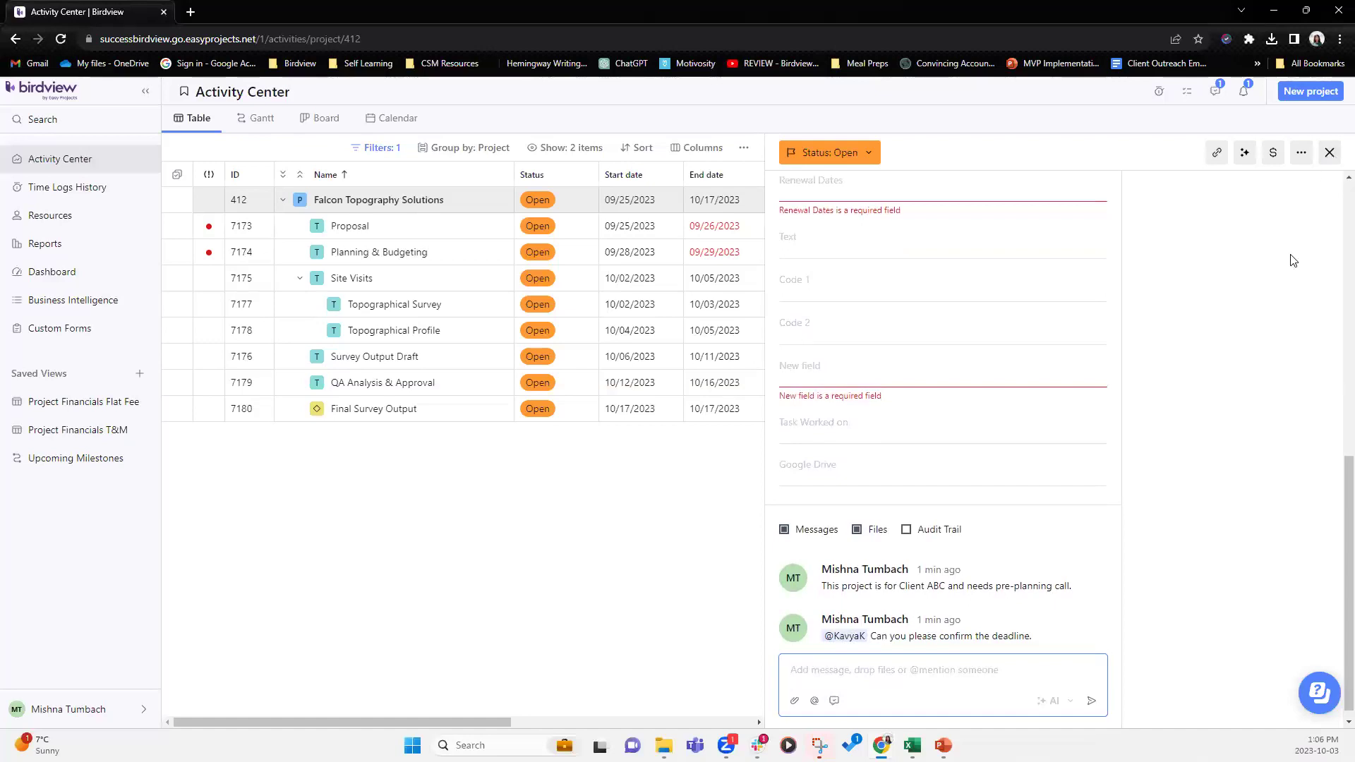
Close the project panel, read the Planning & Budgeting task's messages, then close its panel.
{"action": "left_click", "coordinate": [1330, 152]}
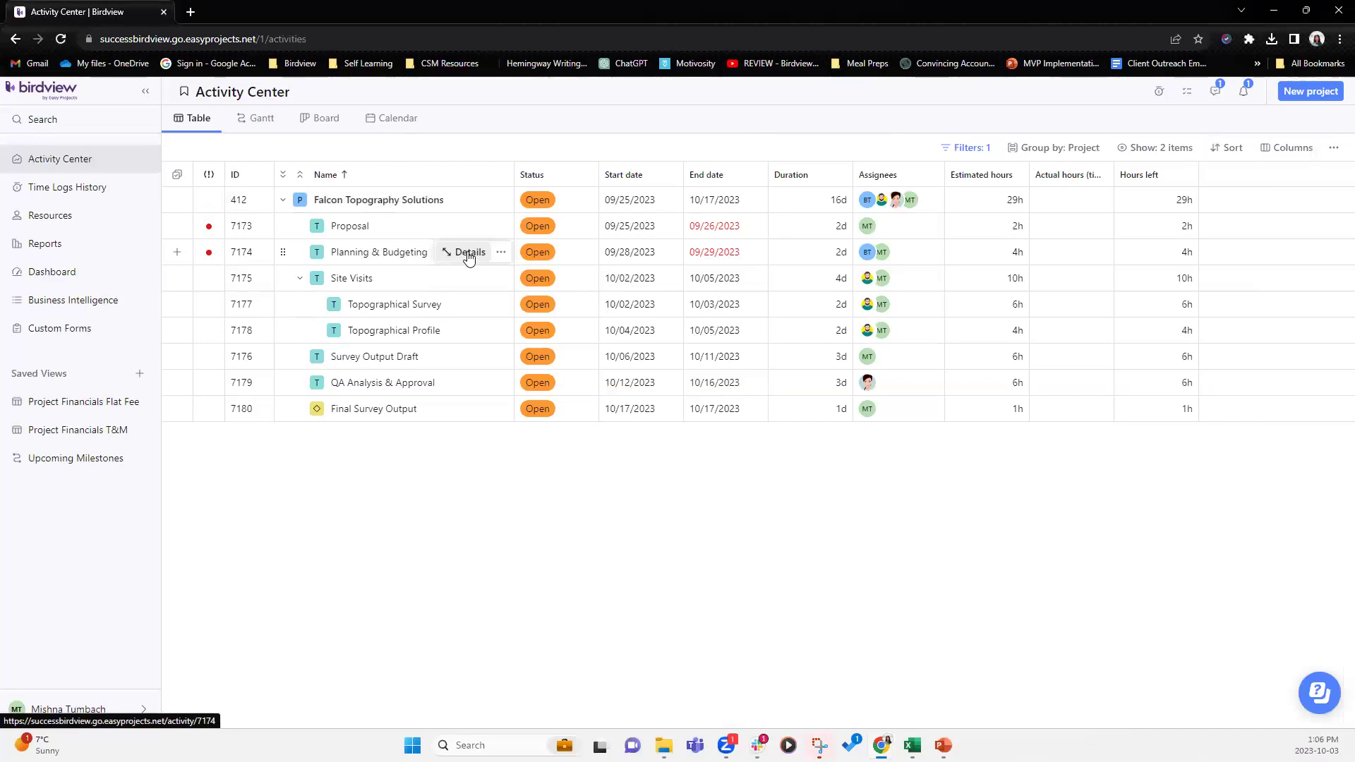
{"action": "left_click", "coordinate": [469, 253]}
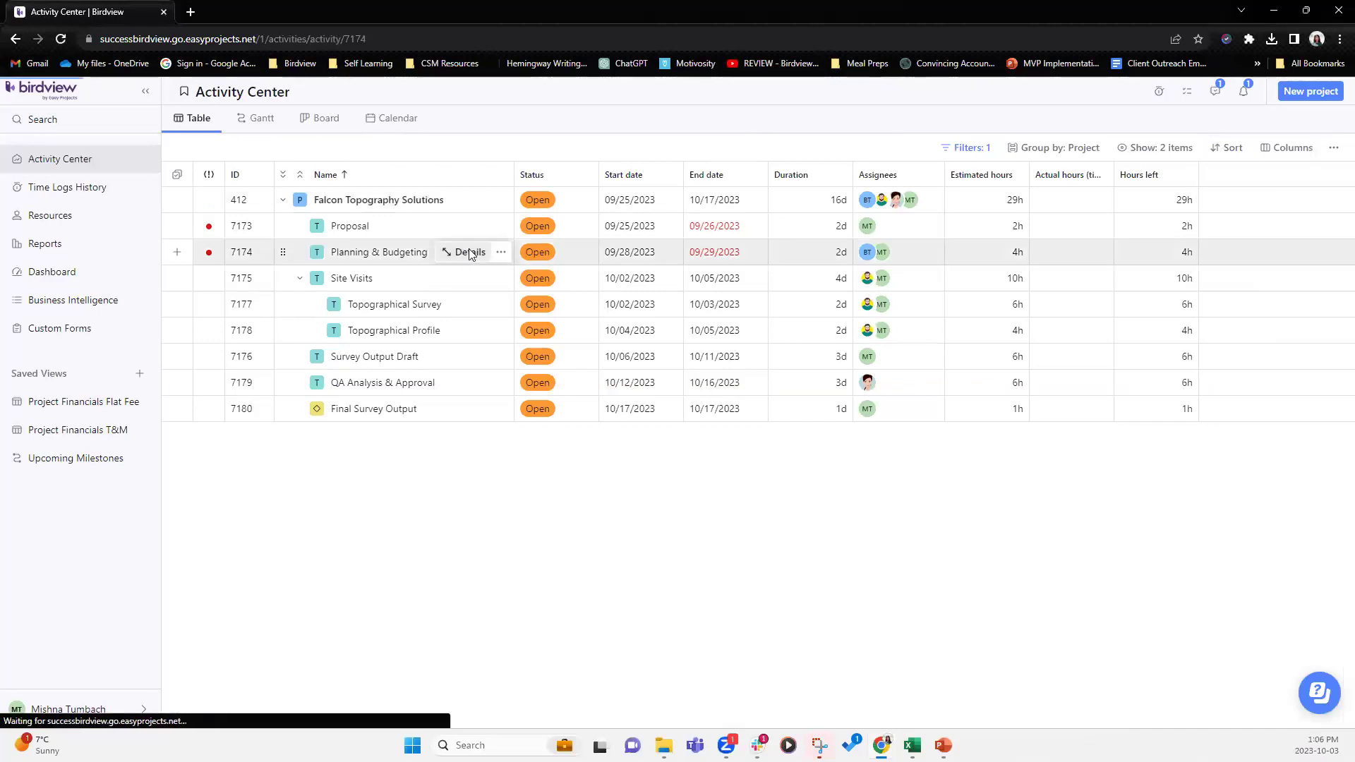
{"action": "scroll", "coordinate": [918, 600], "scroll_direction": "down", "scroll_amount": 5}
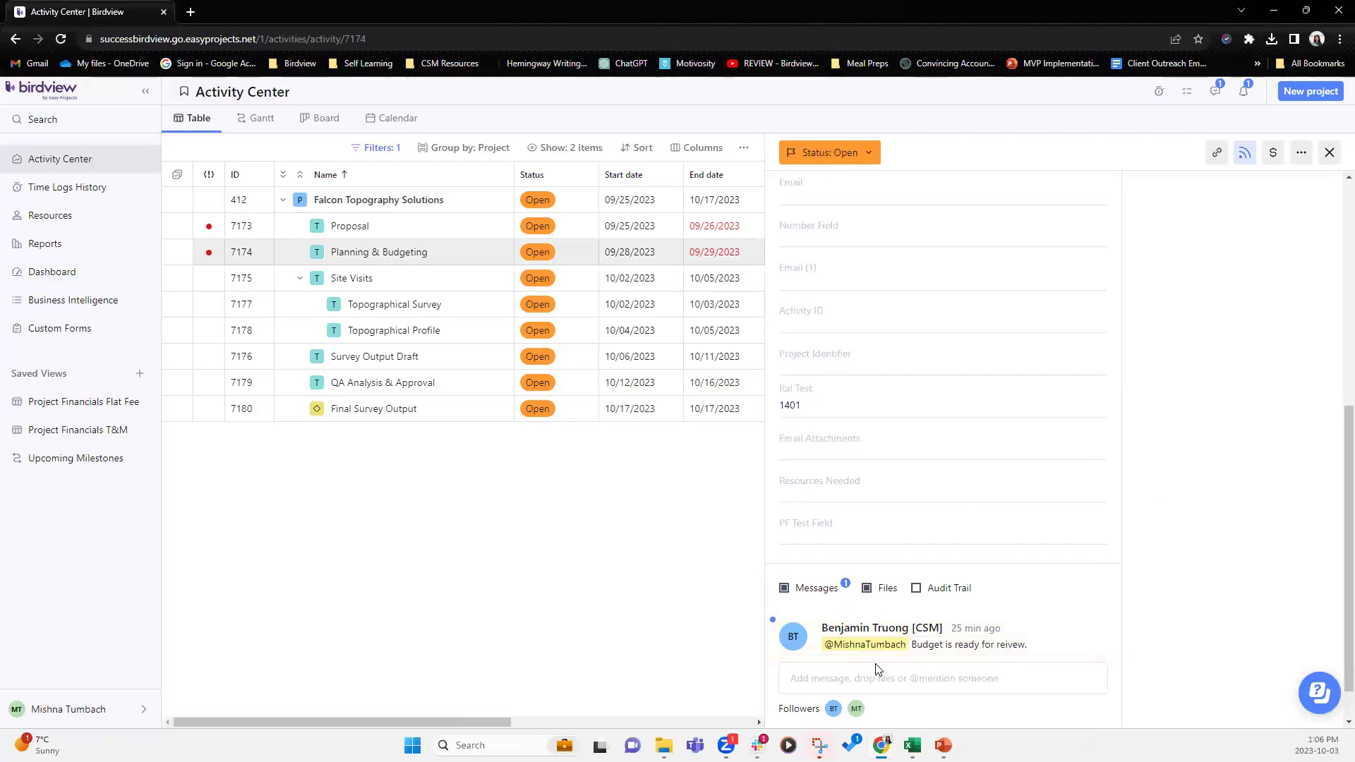
{"action": "mouse_move", "coordinate": [896, 633]}
{"action": "left_click", "coordinate": [1333, 164]}
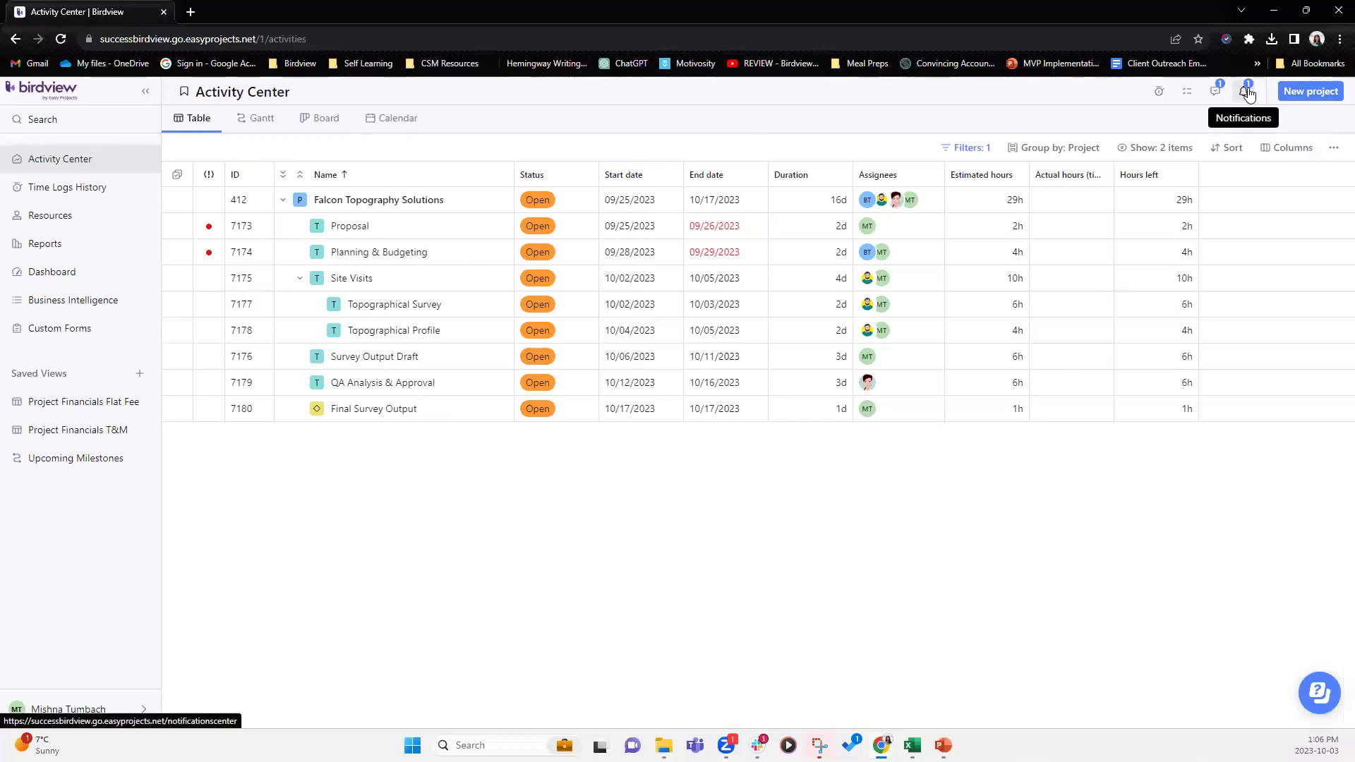
In Notifications, check the Planning & Budgeting item, archive the budget notification, then archive all.
{"action": "left_click", "coordinate": [1247, 94]}
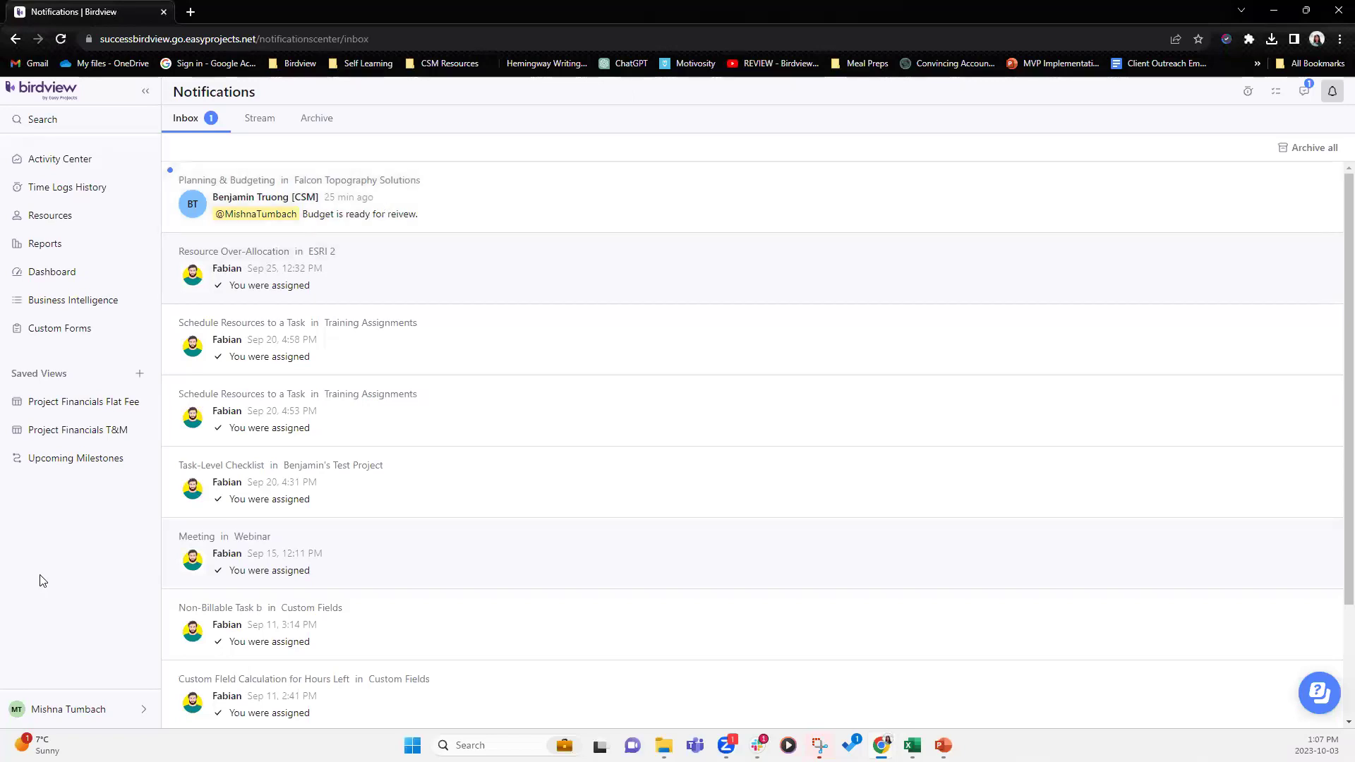
{"action": "left_click", "coordinate": [447, 205]}
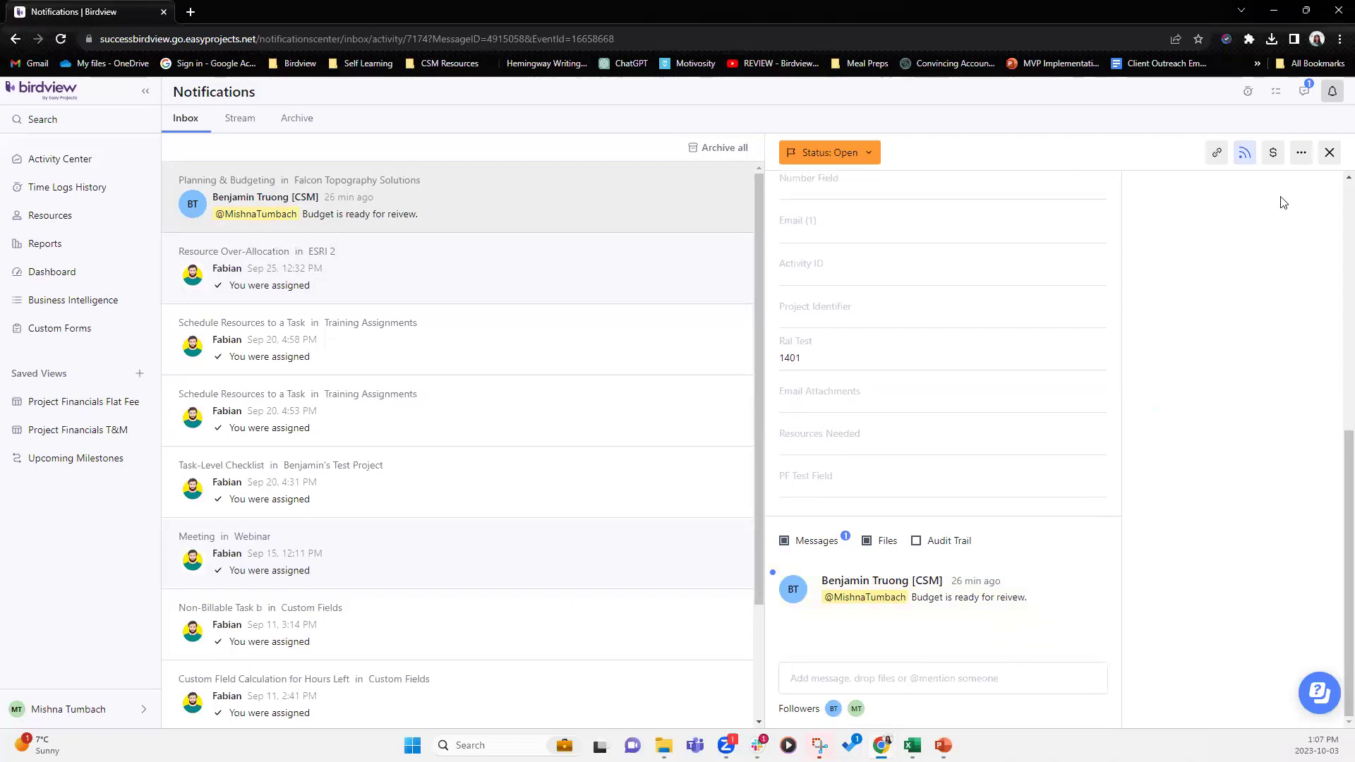
{"action": "left_click", "coordinate": [1329, 152]}
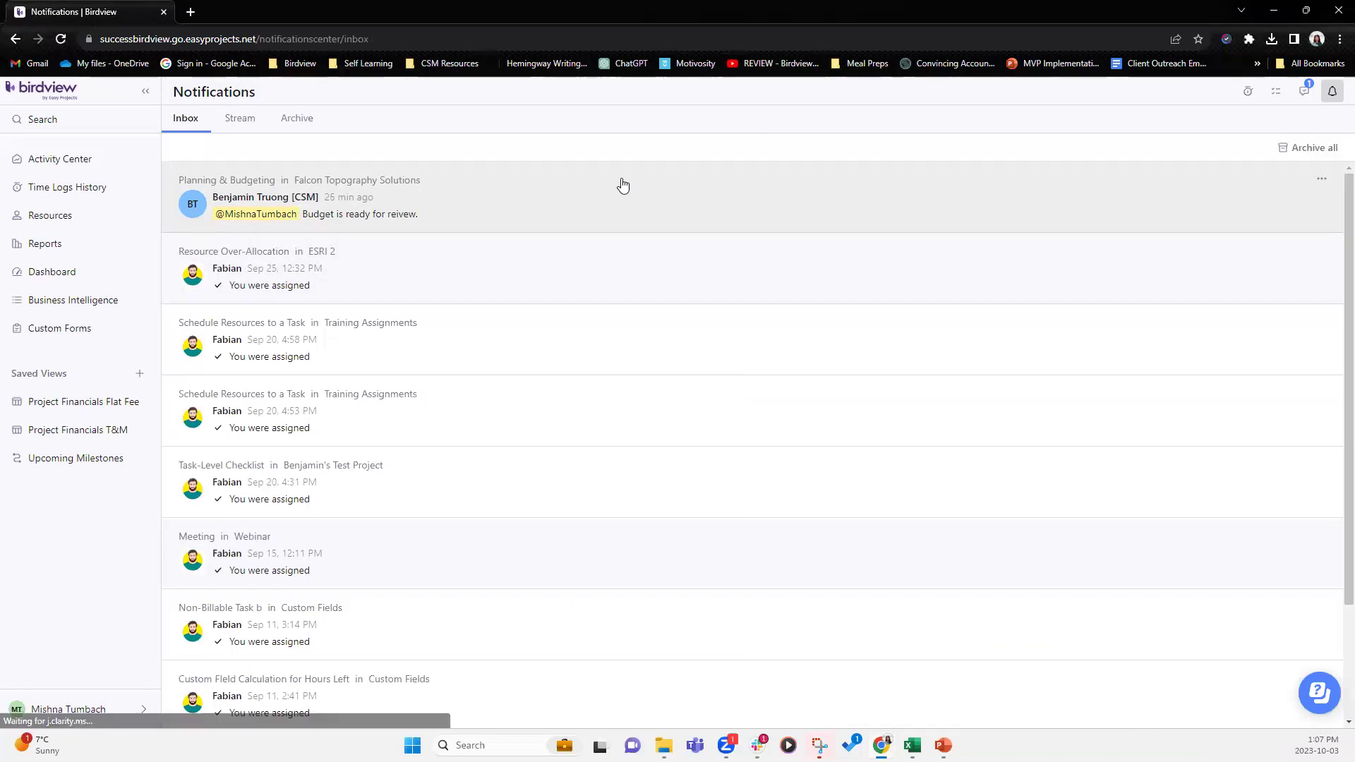
{"action": "left_click", "coordinate": [1322, 182]}
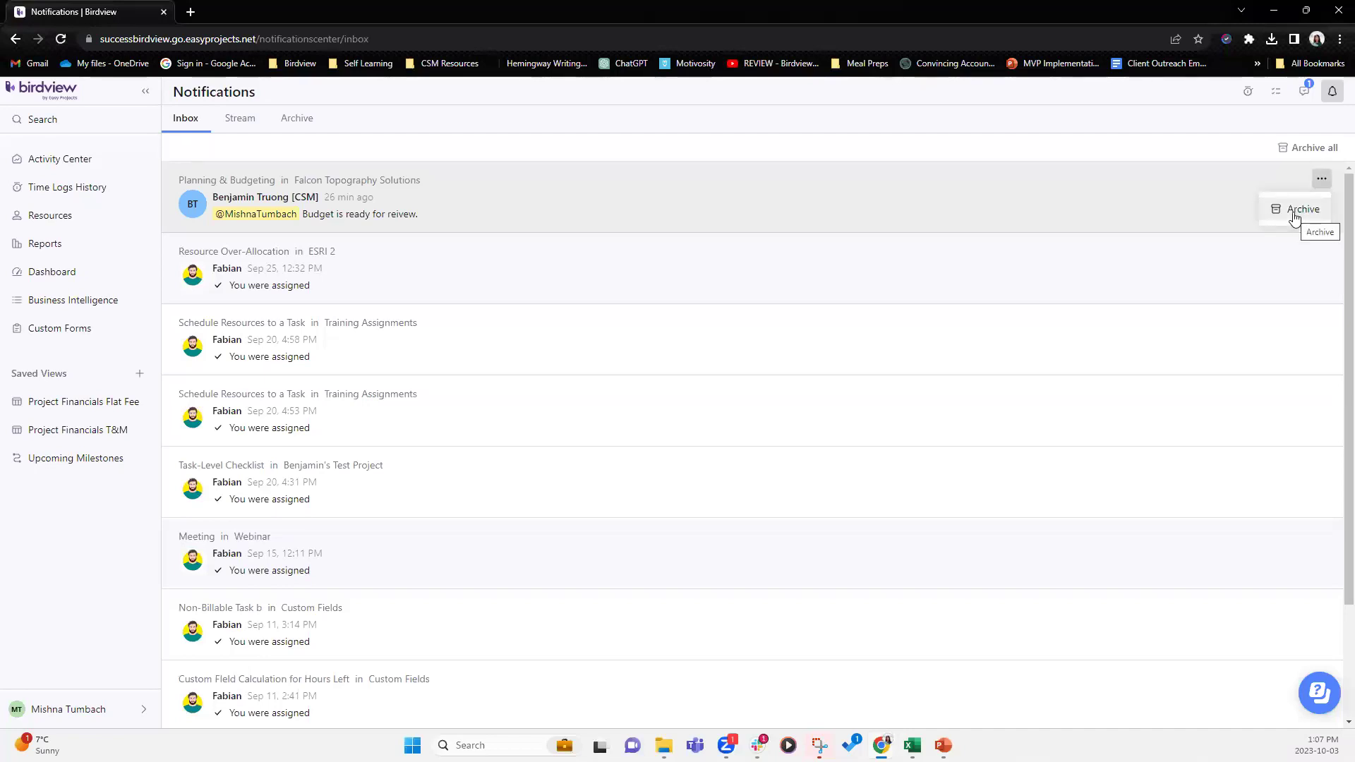
{"action": "left_click", "coordinate": [1295, 212]}
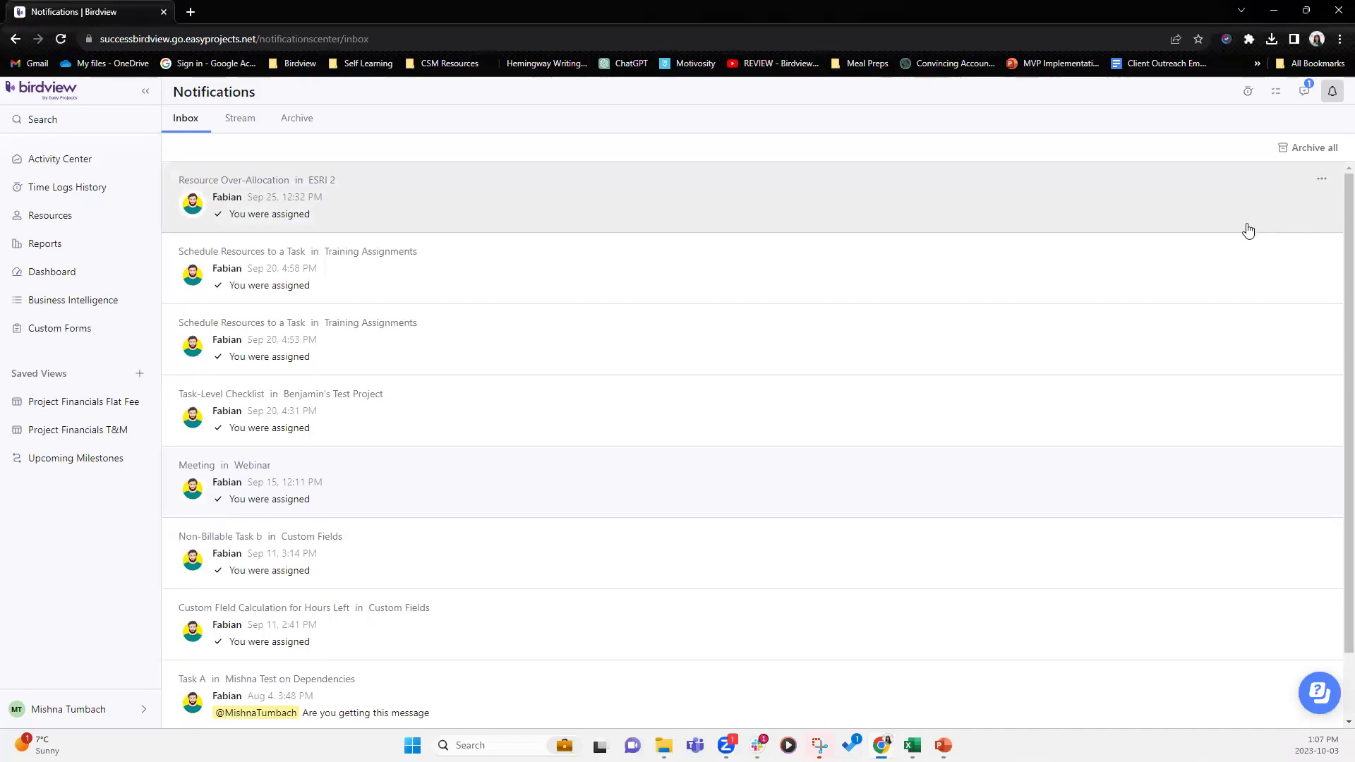
{"action": "left_click", "coordinate": [1310, 159]}
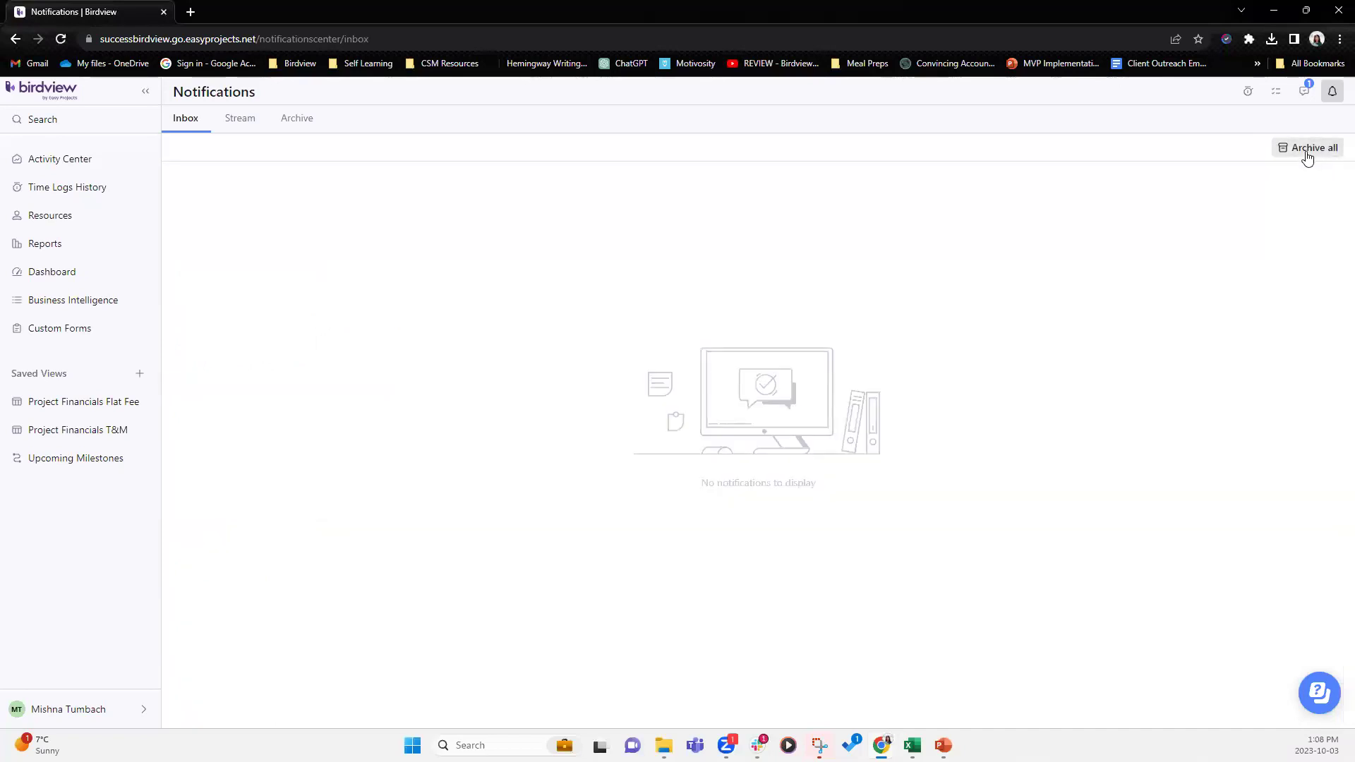
{"action": "left_click", "coordinate": [297, 121]}
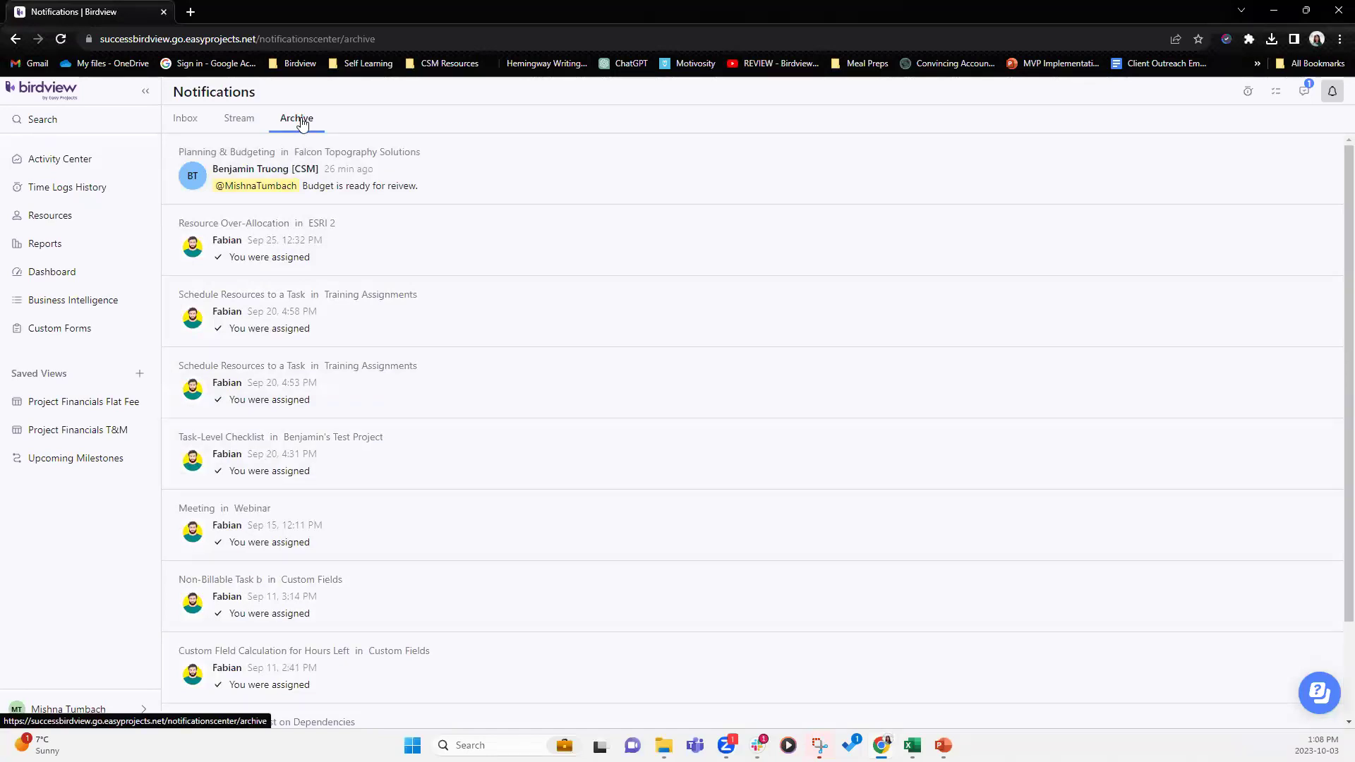
{"action": "left_click", "coordinate": [240, 122]}
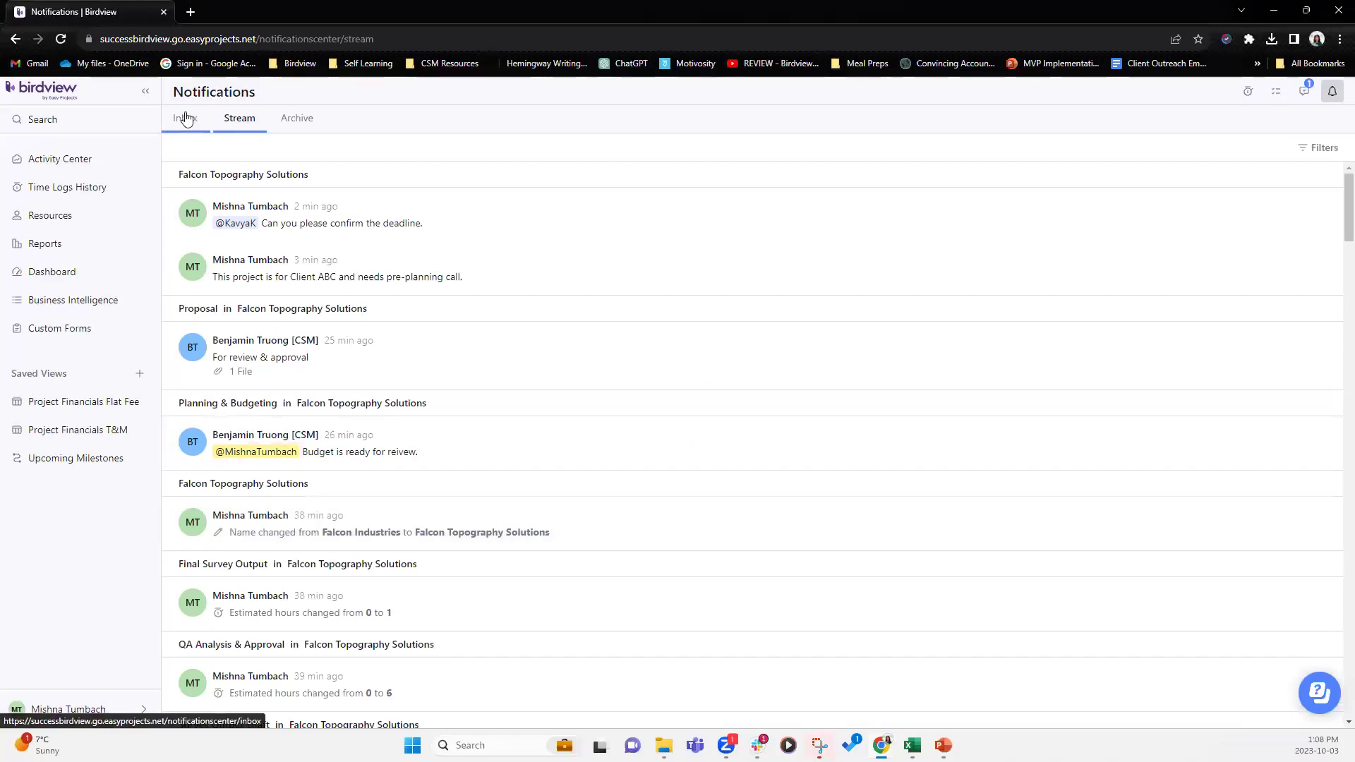
{"action": "left_click", "coordinate": [187, 119]}
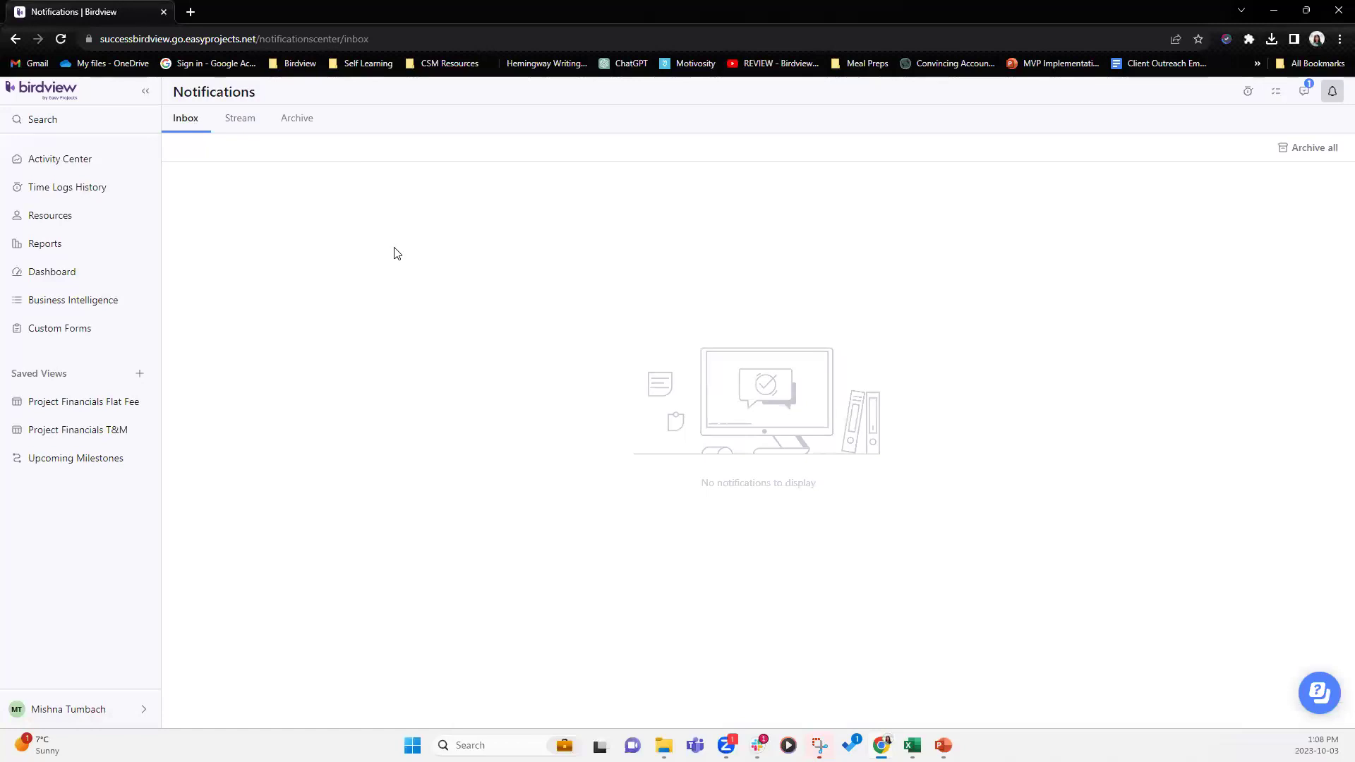
Go to the Activity Center and open the Topographical Survey task (7177) details.
{"action": "left_click", "coordinate": [58, 161]}
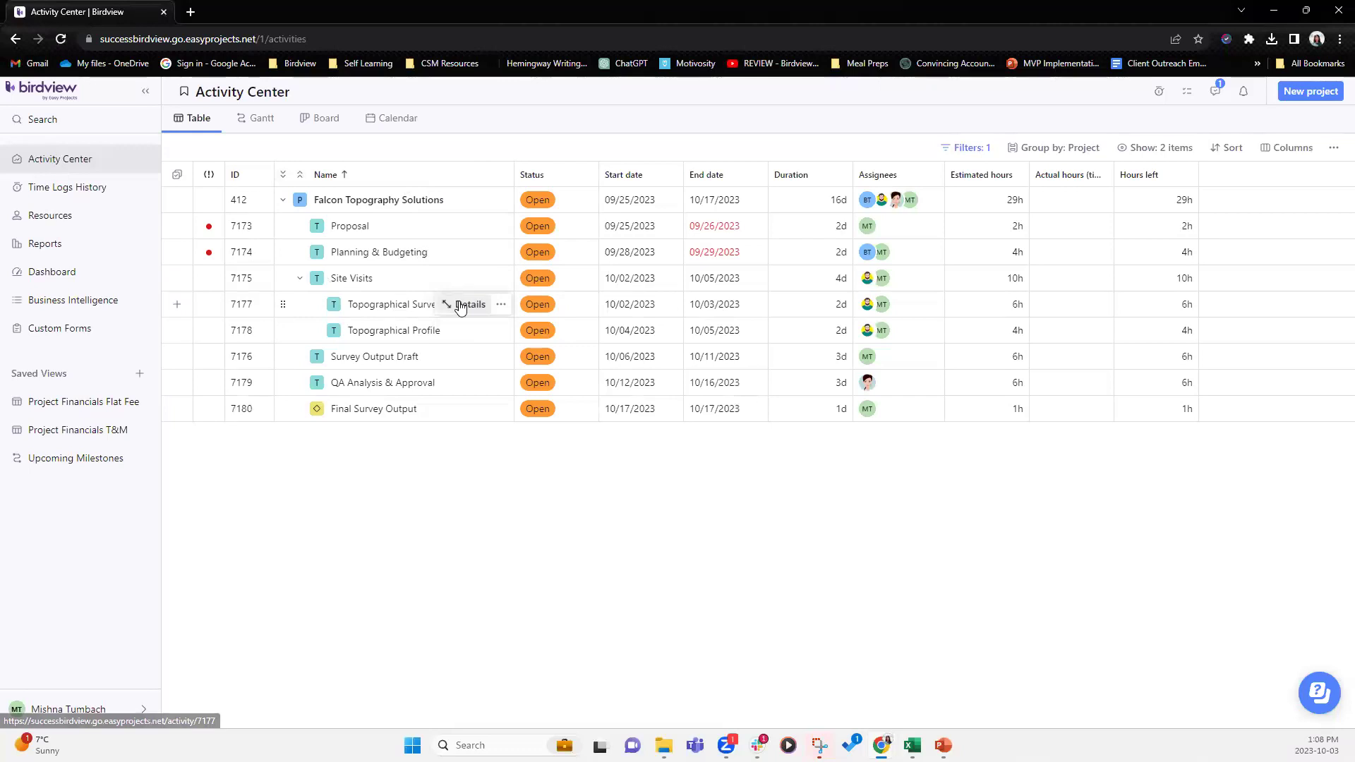
{"action": "left_click", "coordinate": [460, 307]}
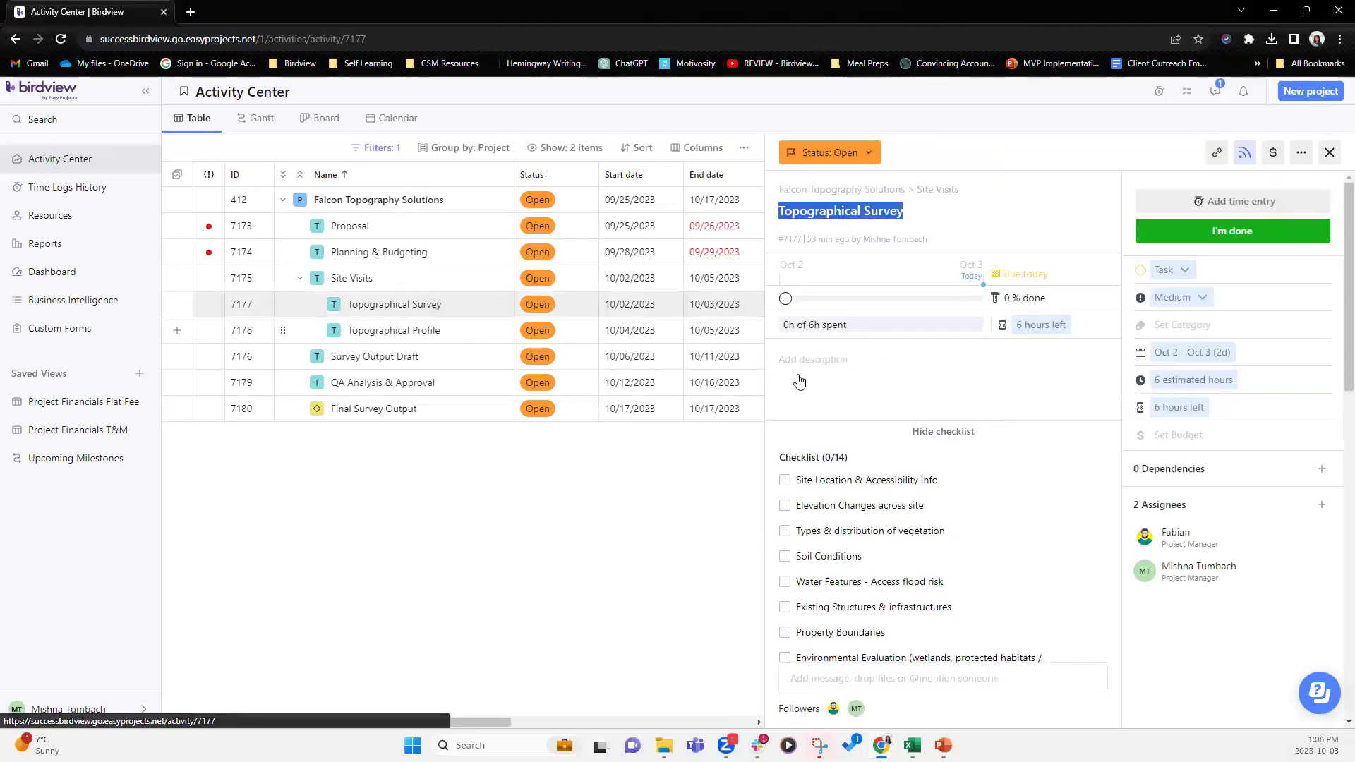
Post a message on Topographical Survey with the attached Webinar image Topographical Survey.jpg.
{"action": "scroll", "coordinate": [1093, 616], "scroll_direction": "down", "scroll_amount": 10}
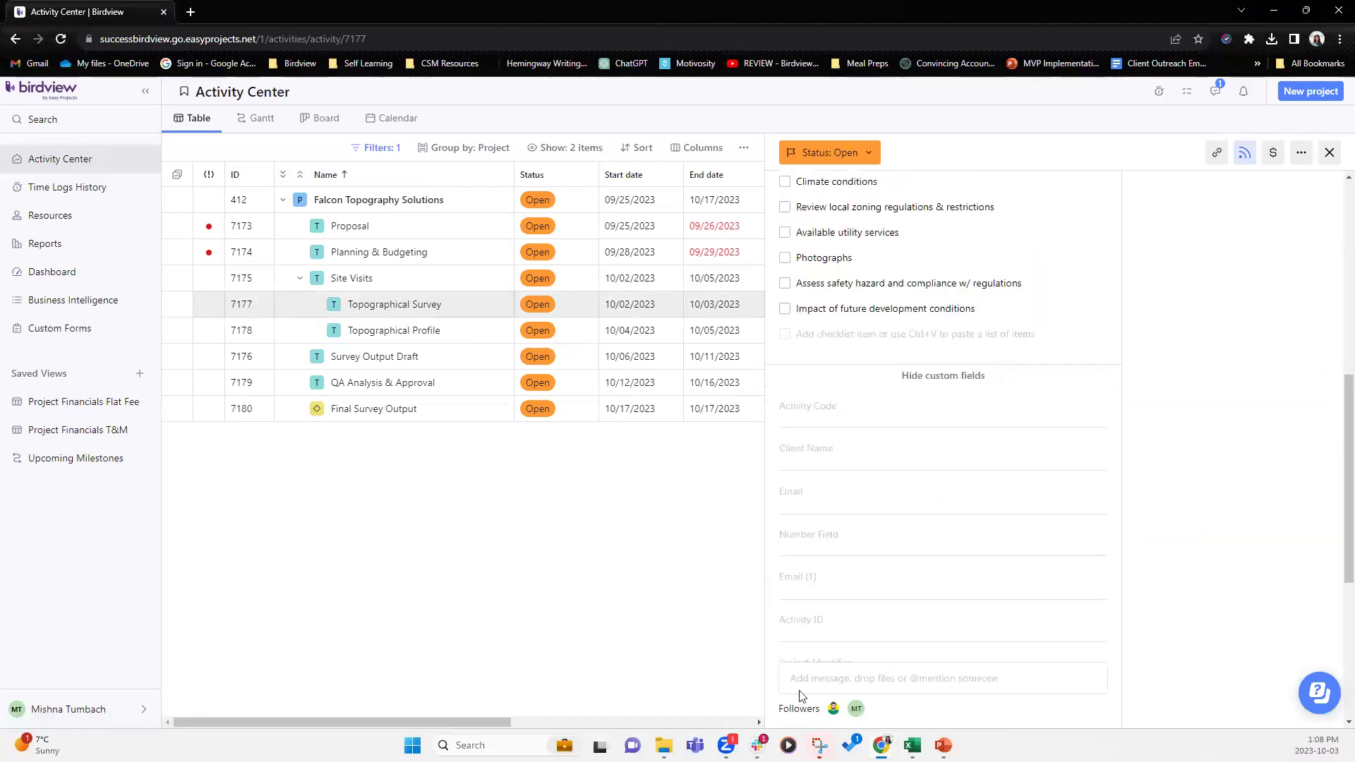
{"action": "left_click", "coordinate": [878, 680]}
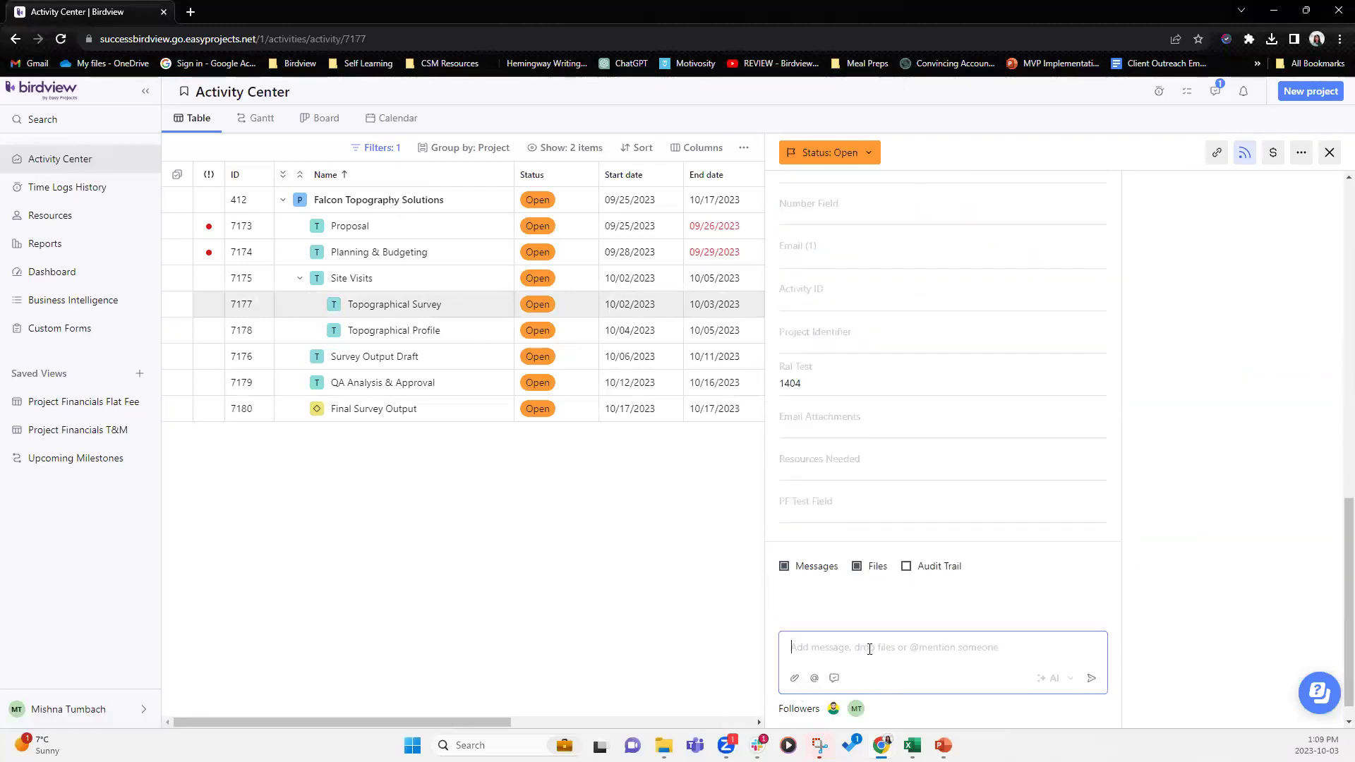
{"action": "left_click", "coordinate": [795, 678]}
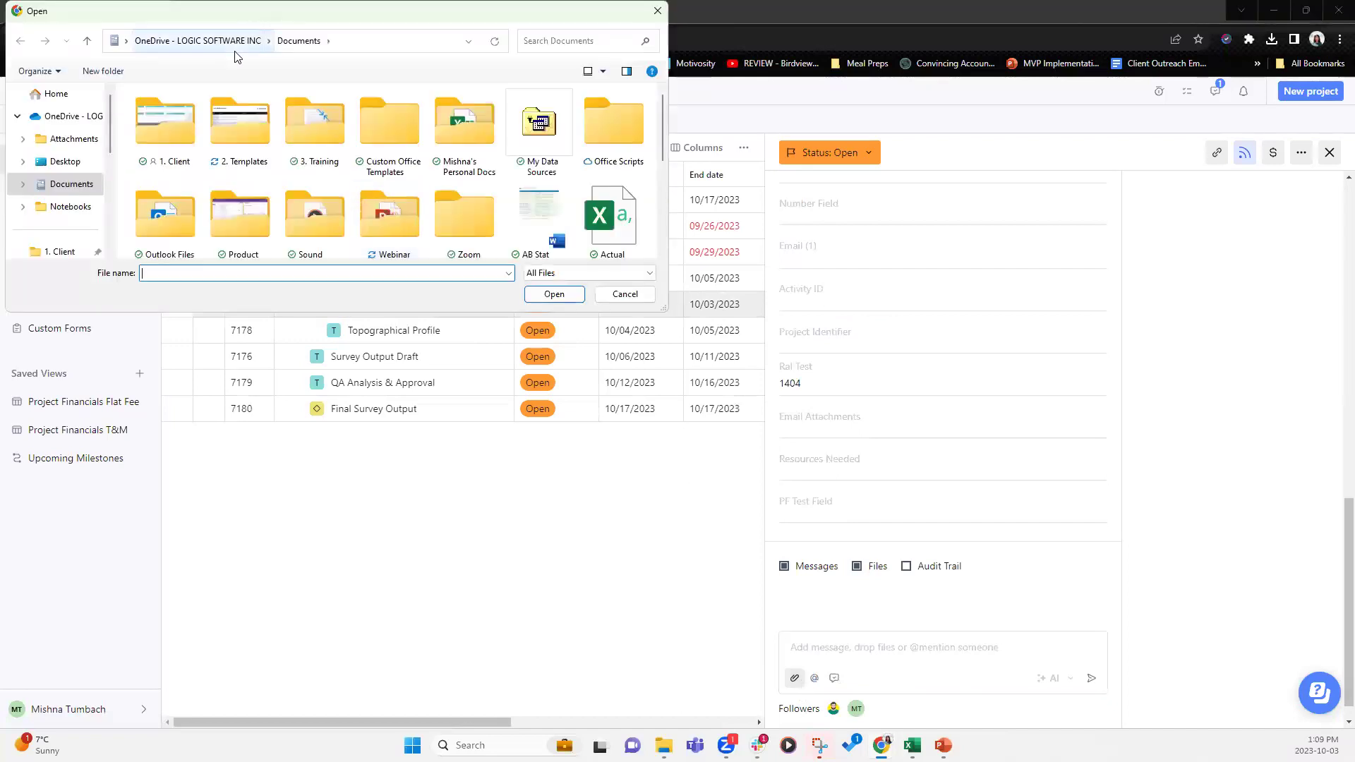
{"action": "left_click_drag", "start_coordinate": [107, 134], "coordinate": [111, 179]}
{"action": "scroll", "coordinate": [111, 179], "scroll_direction": "down", "scroll_amount": 2}
{"action": "left_click", "coordinate": [60, 184]}
{"action": "left_click", "coordinate": [182, 247]}
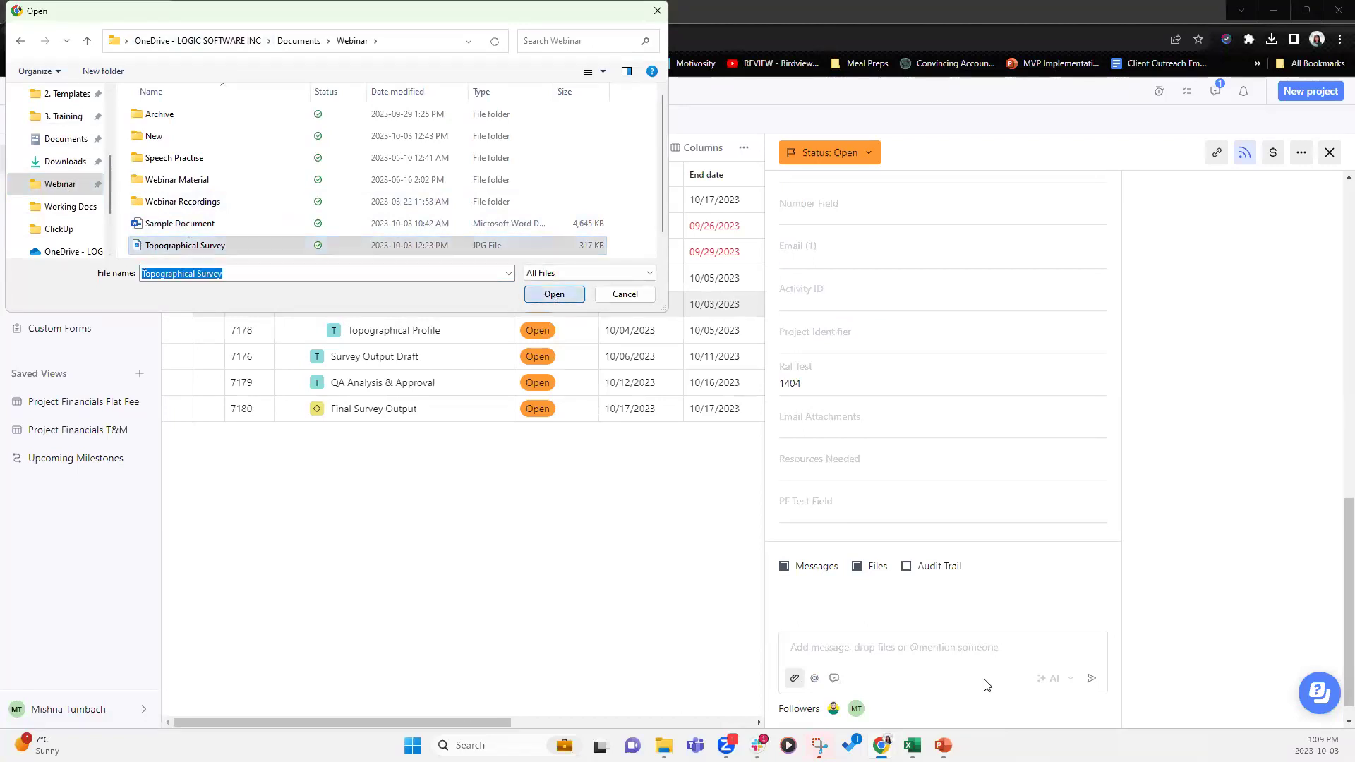
{"action": "left_click", "coordinate": [554, 294]}
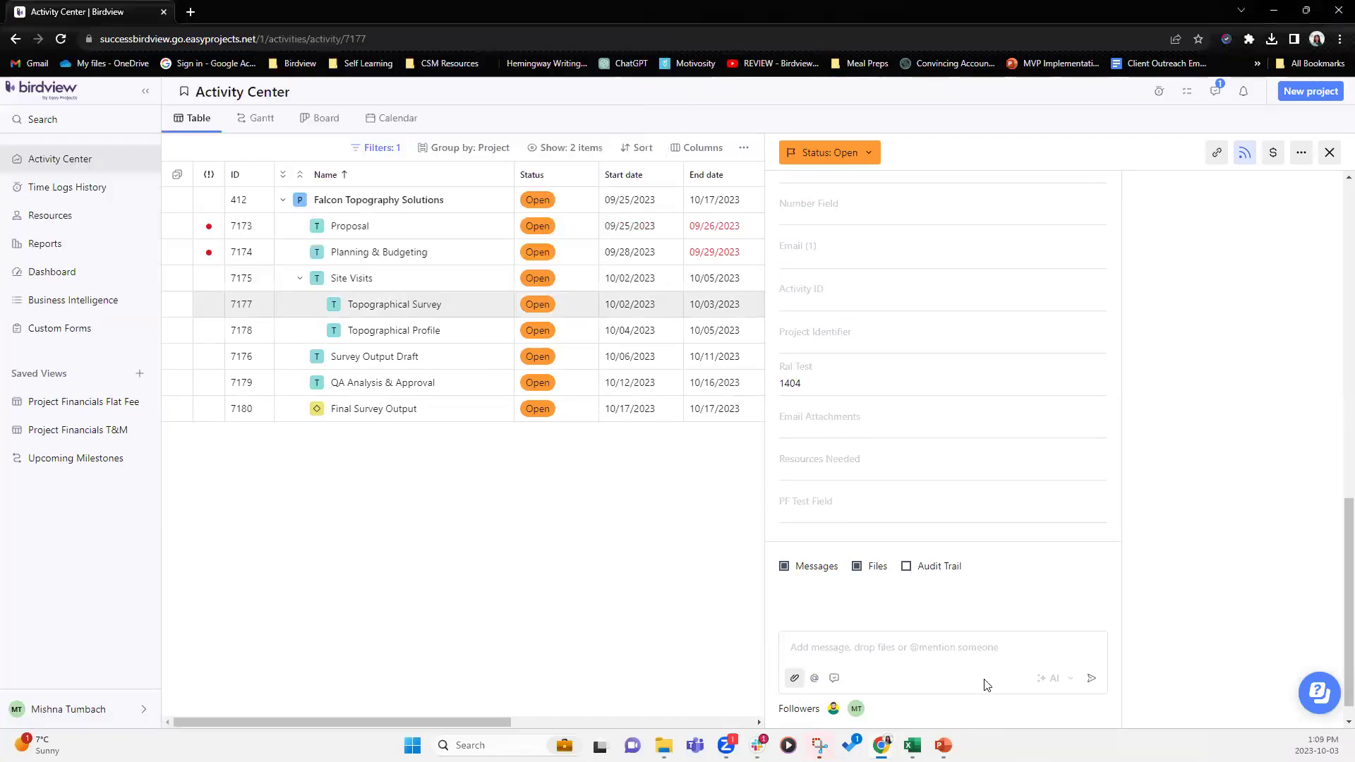
{"action": "left_click", "coordinate": [1092, 678]}
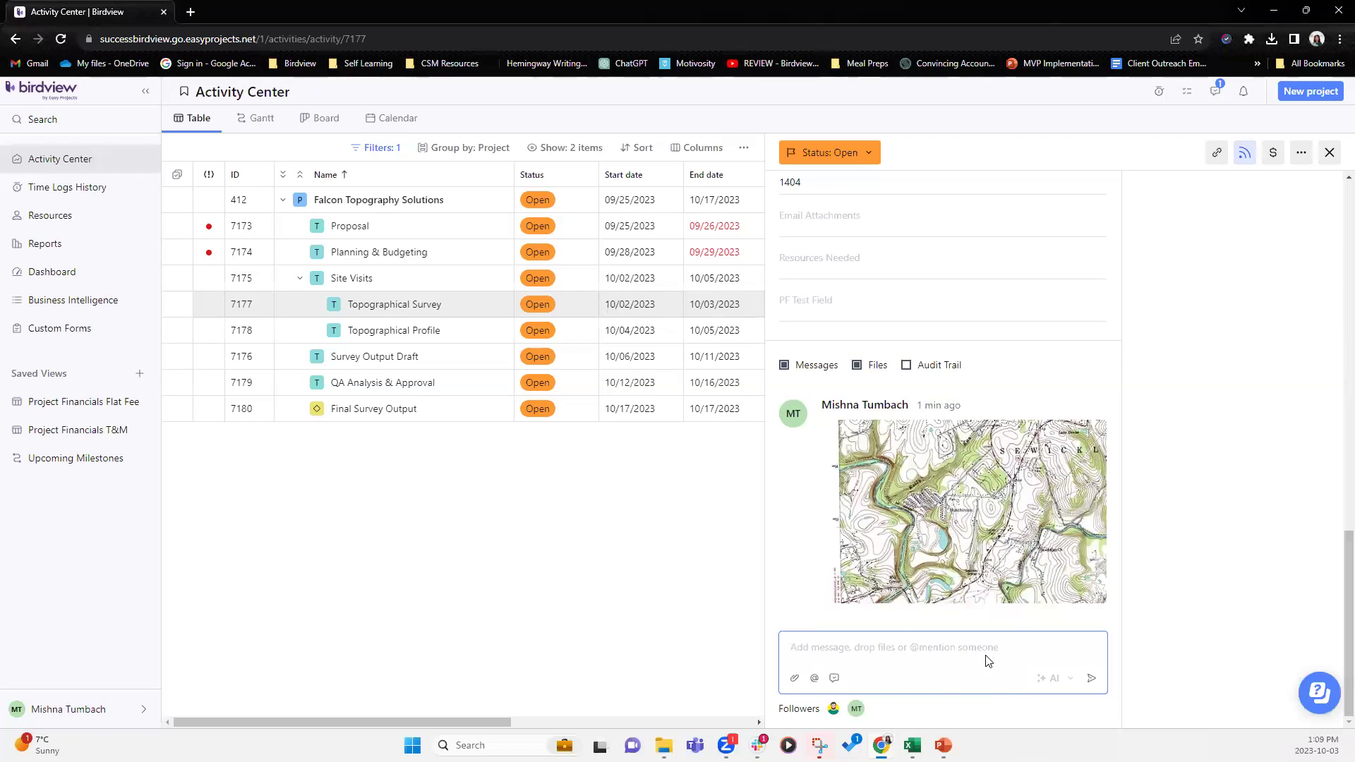
{"action": "left_click", "coordinate": [988, 661]}
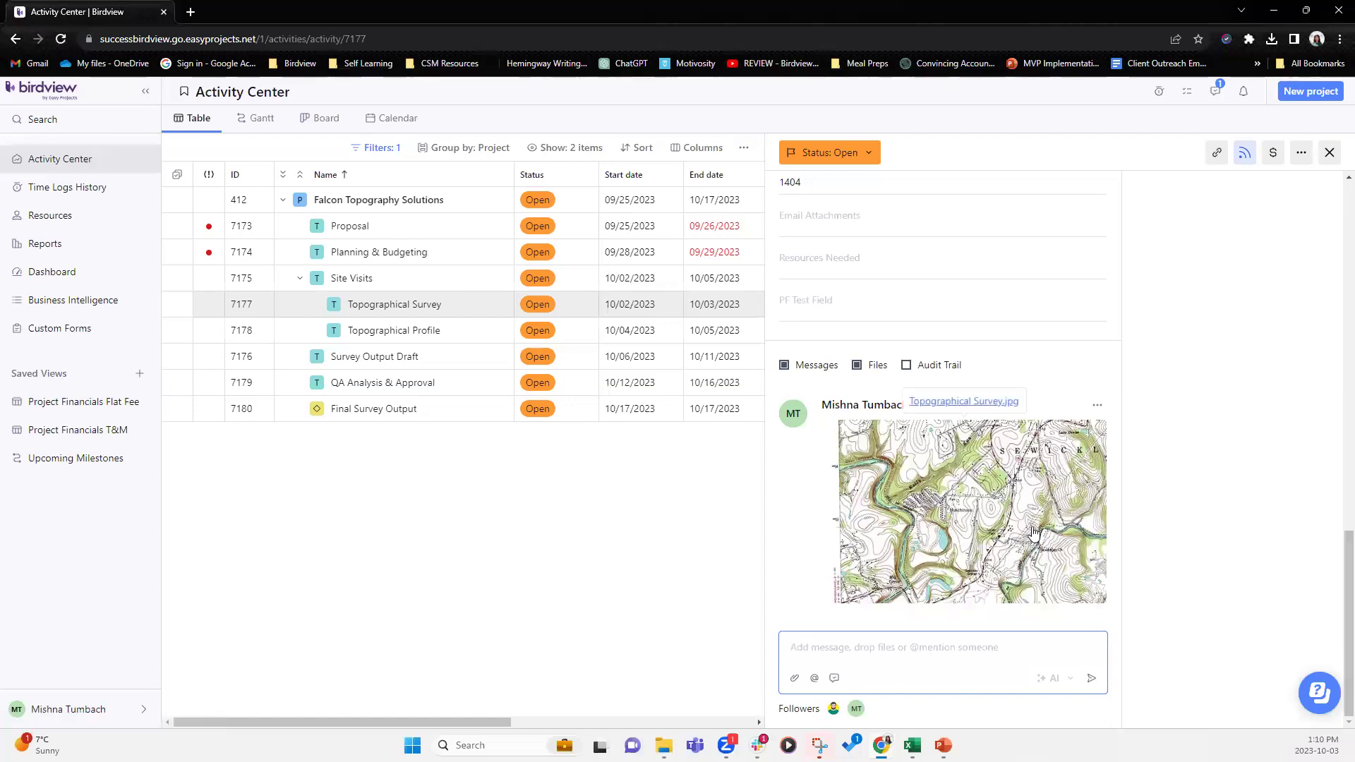
Download Sample Document.docx from the Proposal task's messages and open it from Chrome's downloads.
{"action": "left_click", "coordinate": [462, 254]}
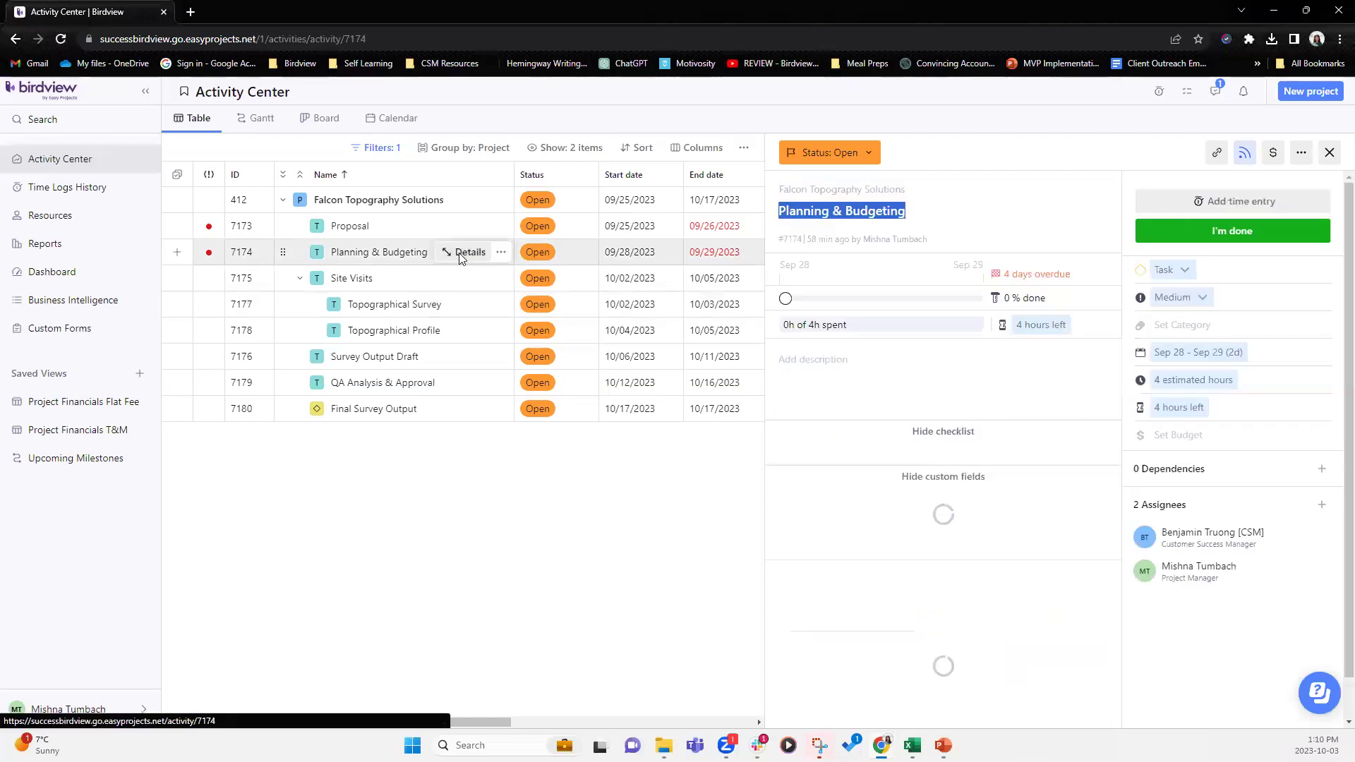
{"action": "scroll", "coordinate": [1017, 588], "scroll_direction": "down", "scroll_amount": 5}
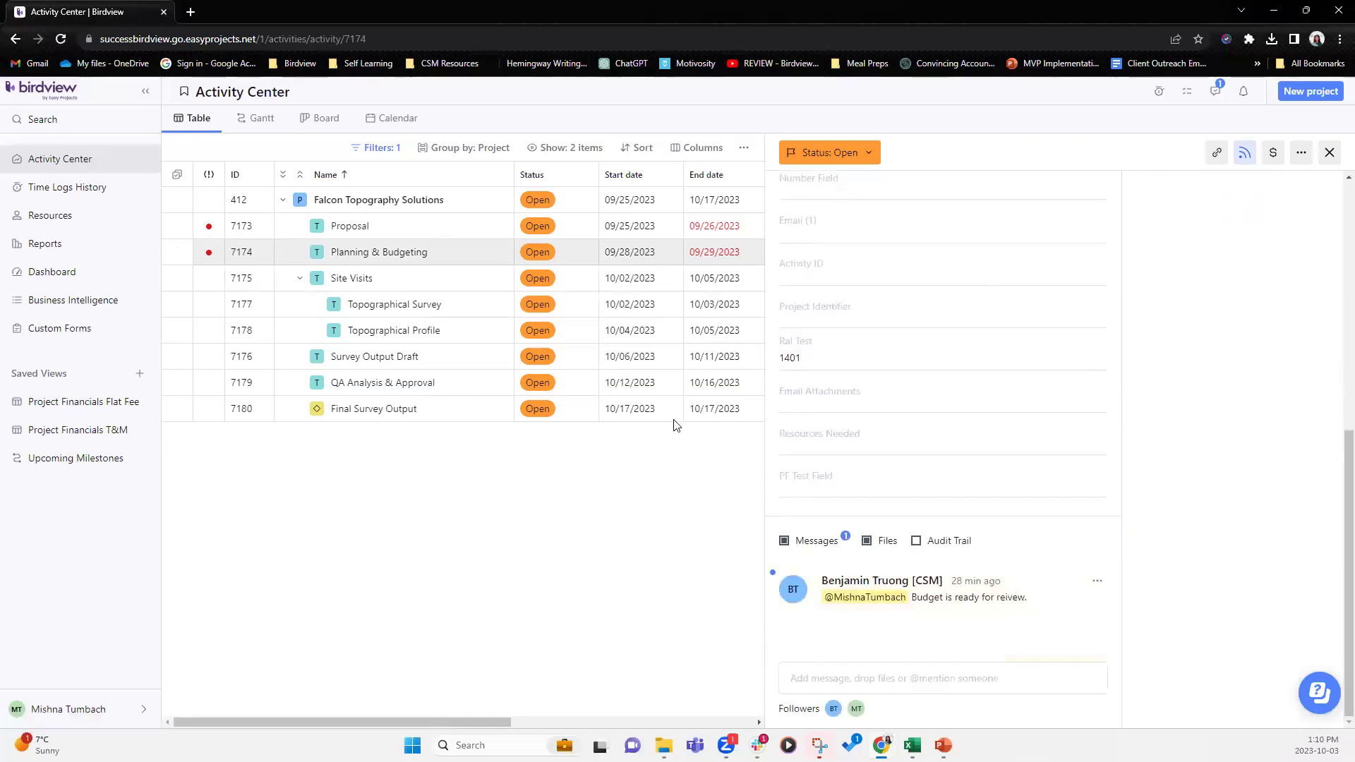
{"action": "left_click", "coordinate": [469, 229]}
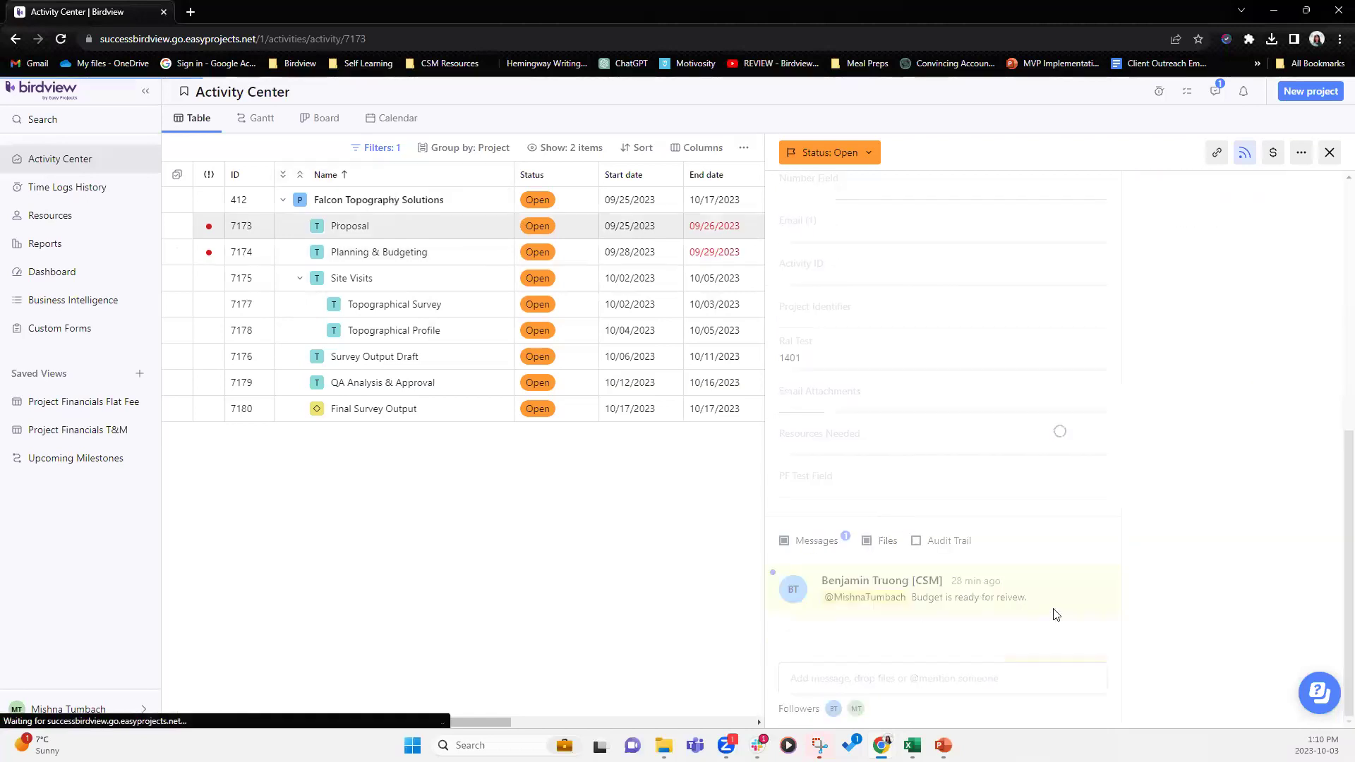
{"action": "scroll", "coordinate": [1052, 614], "scroll_direction": "down", "scroll_amount": 5}
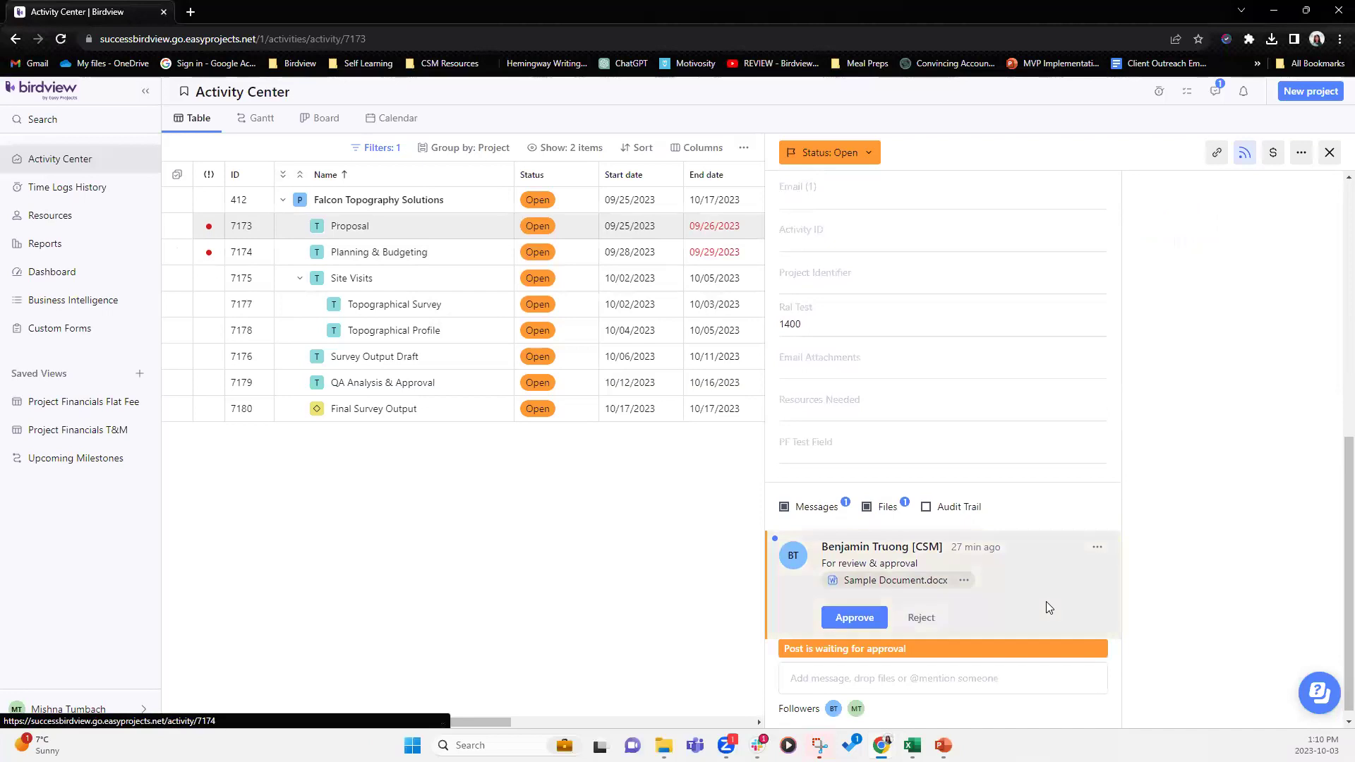
{"action": "left_click", "coordinate": [897, 581]}
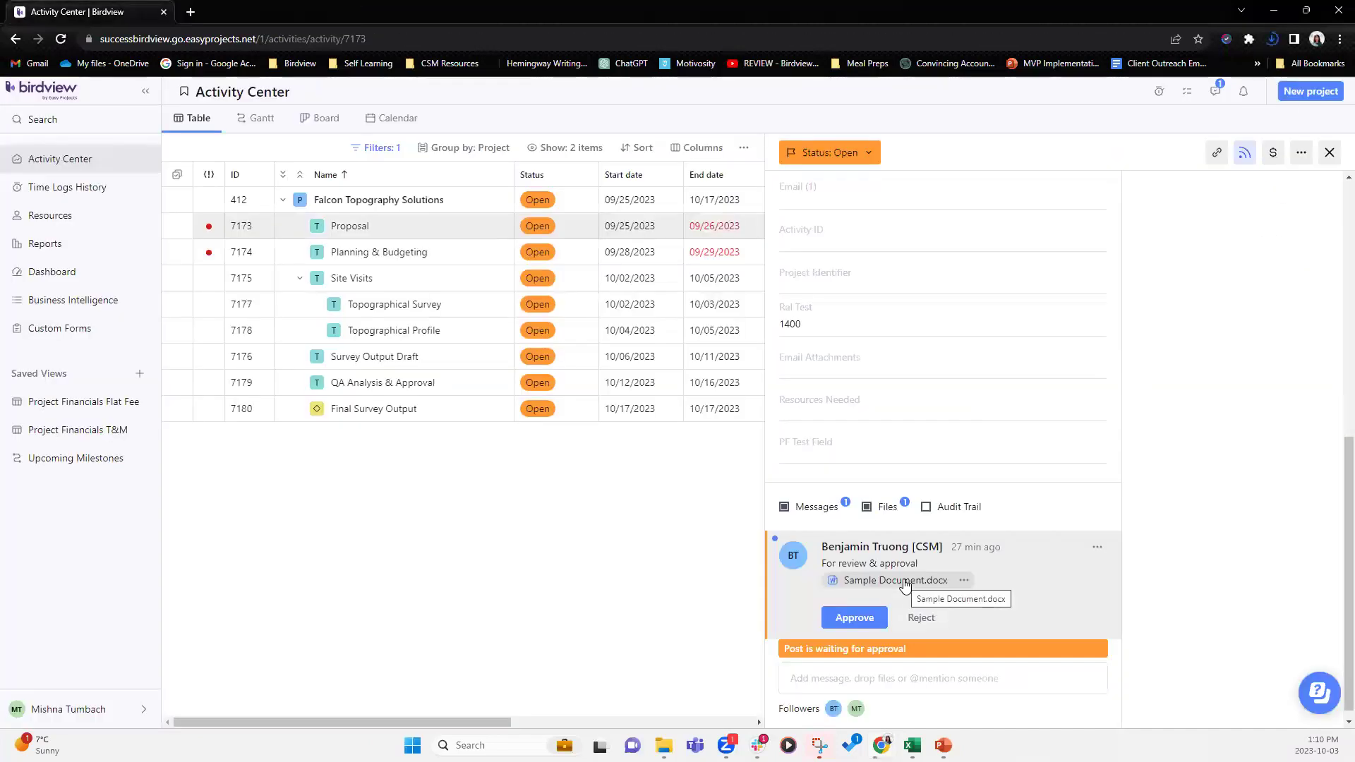
{"action": "left_click", "coordinate": [1271, 39]}
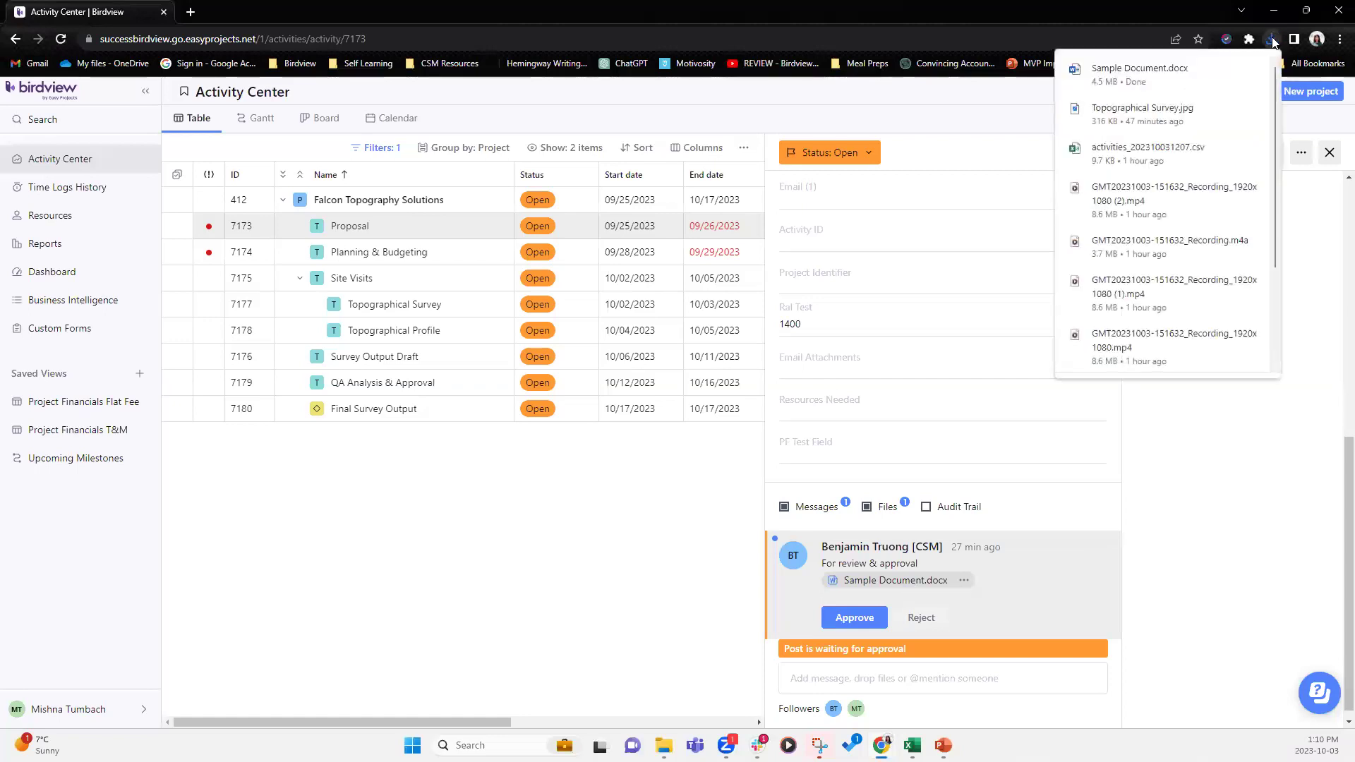
{"action": "left_click", "coordinate": [1157, 70]}
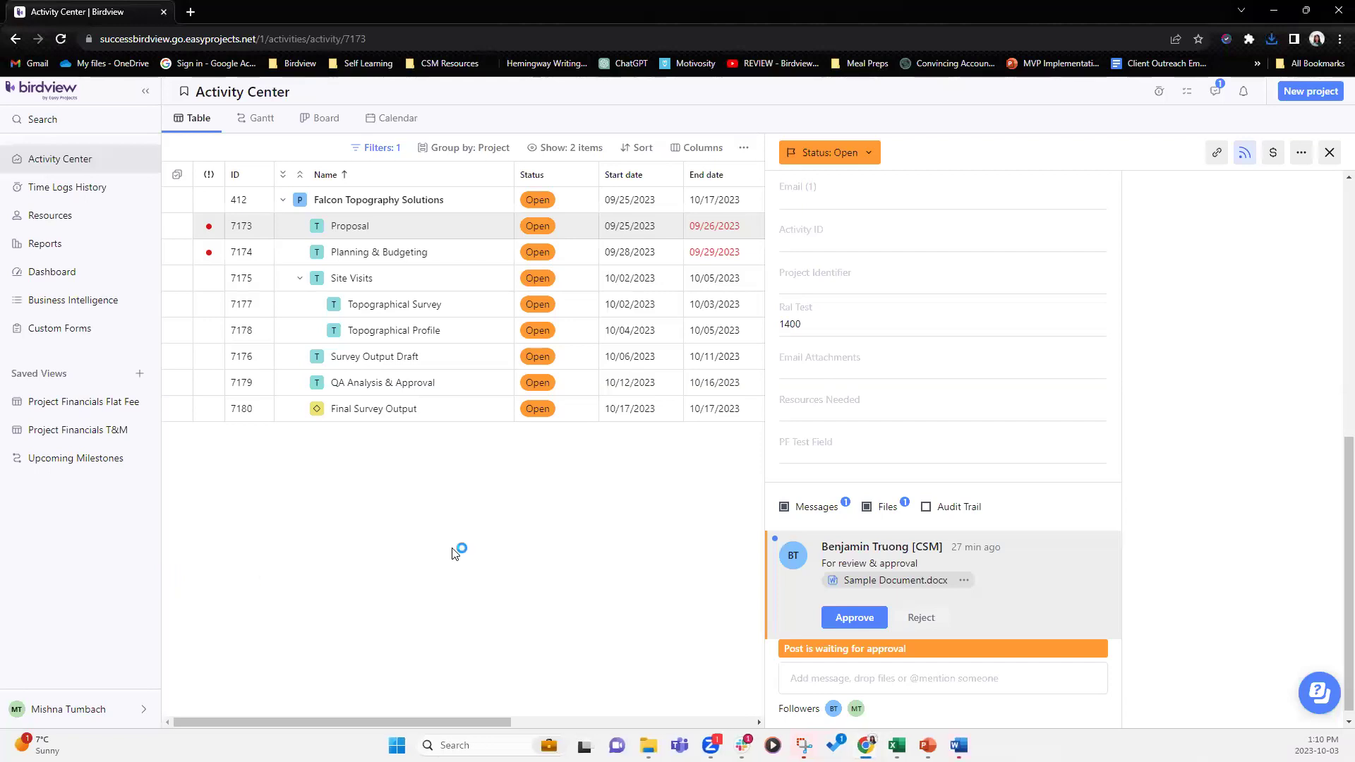
Pin 'Please look in detail.' at the top-left of the Topographical Survey map, then close the viewer.
{"action": "left_click", "coordinate": [467, 304]}
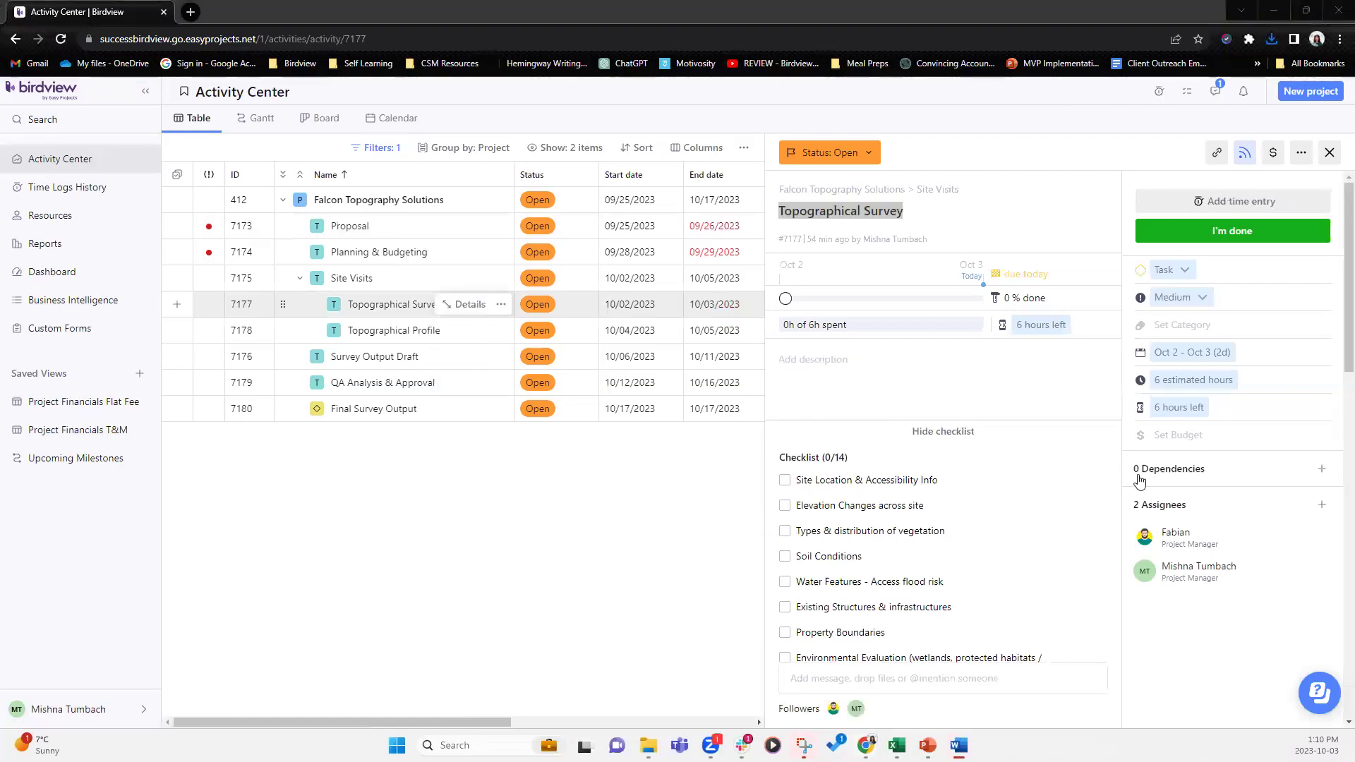
{"action": "scroll", "coordinate": [1139, 480], "scroll_direction": "down", "scroll_amount": 15}
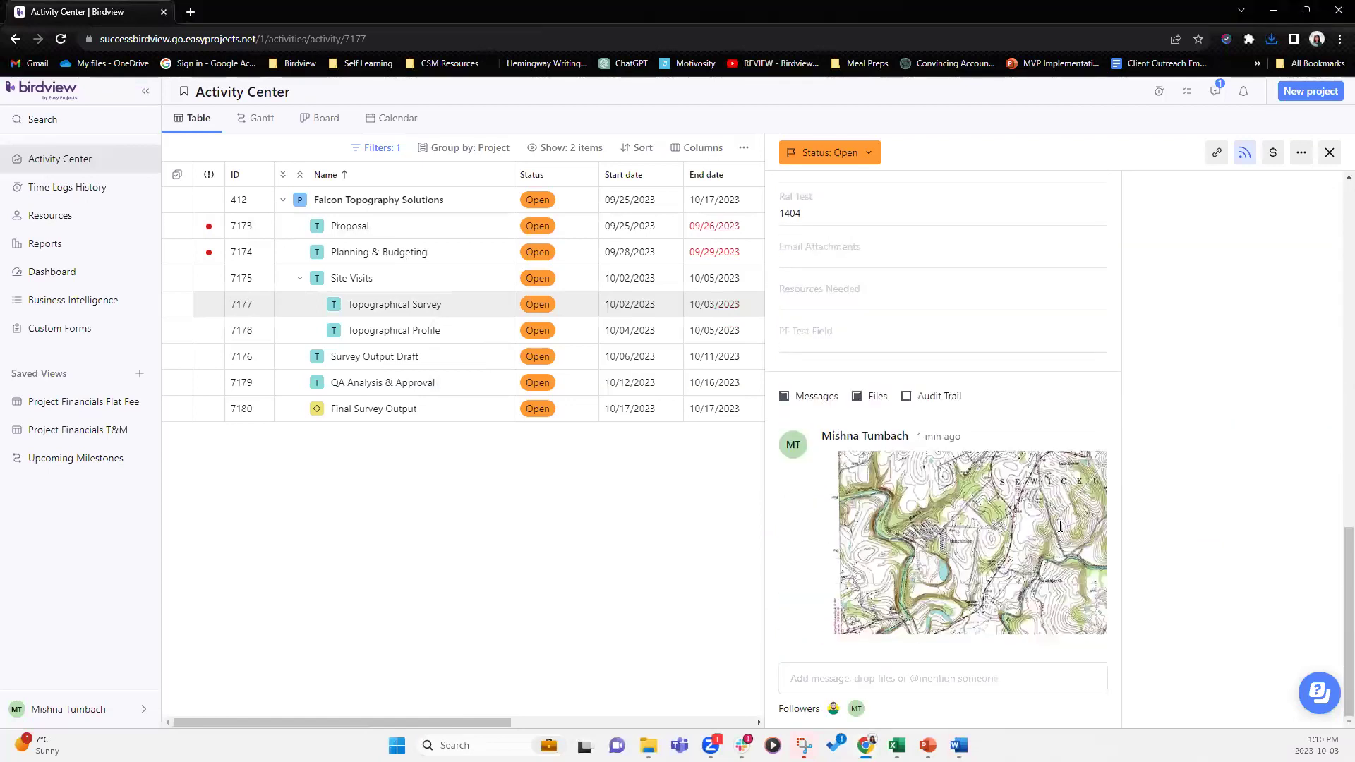
{"action": "mouse_move", "coordinate": [983, 525]}
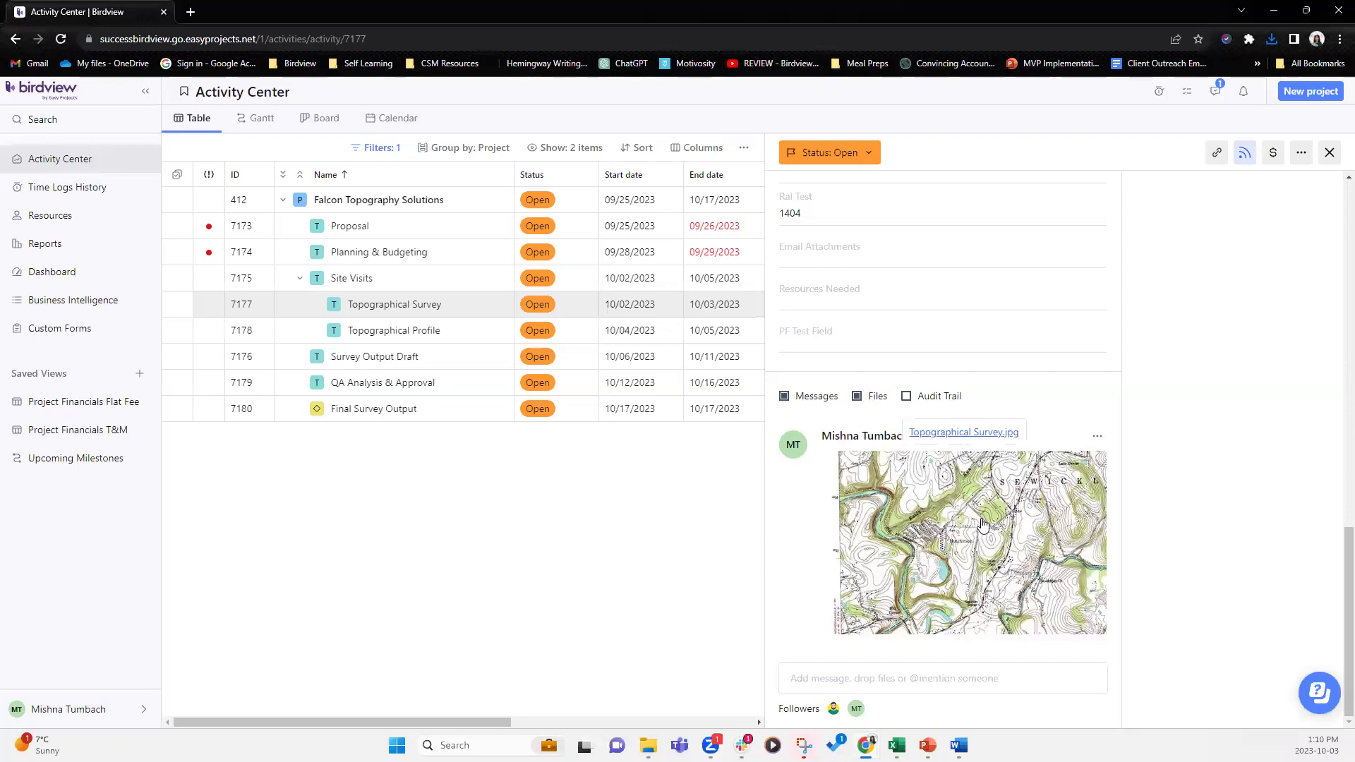
{"action": "left_click", "coordinate": [984, 525]}
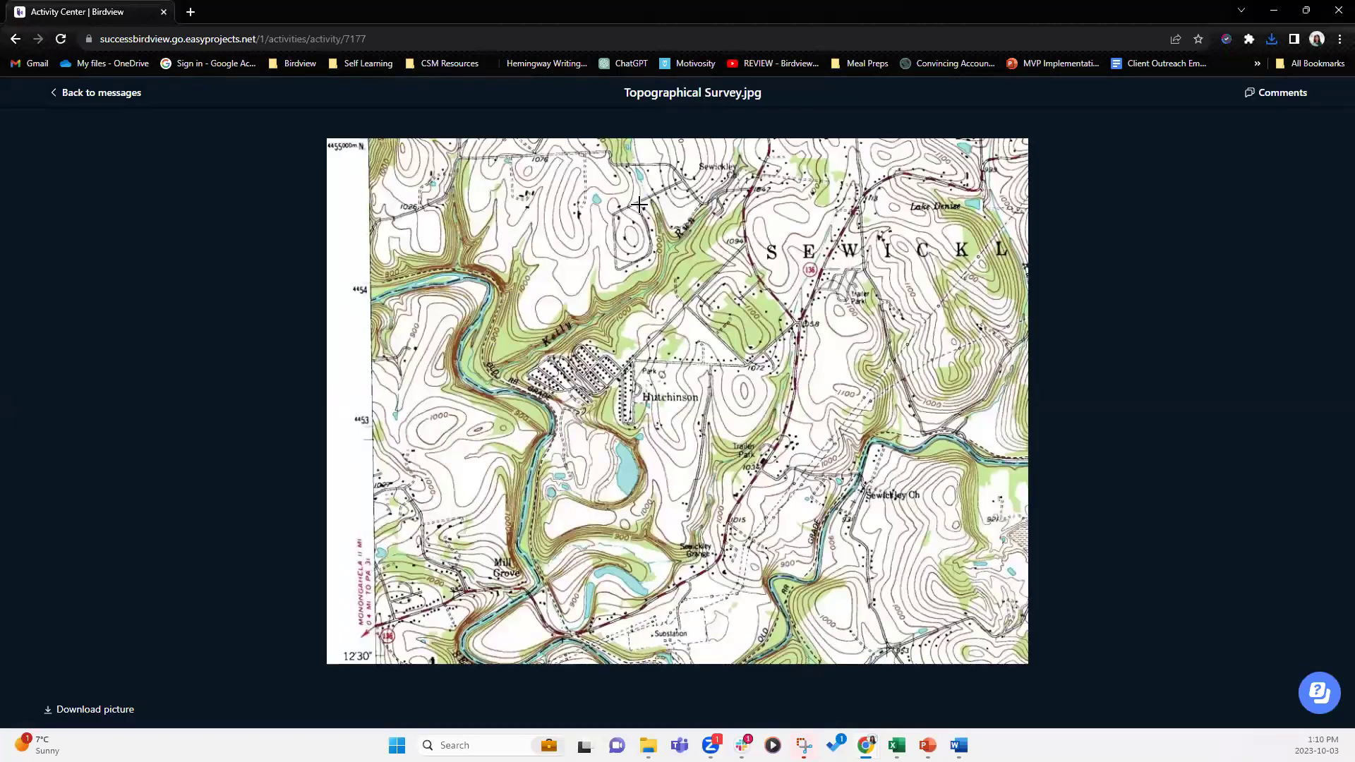
{"action": "left_click", "coordinate": [485, 191]}
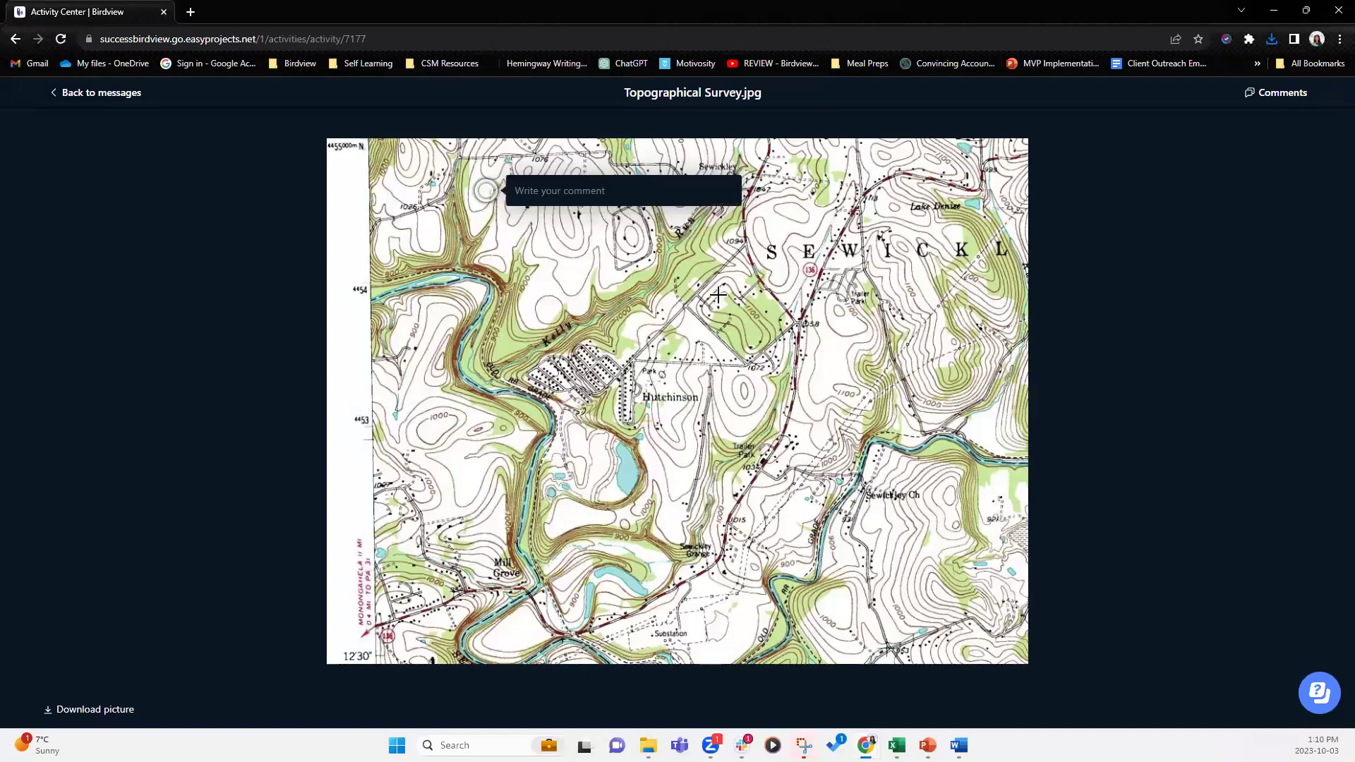
{"action": "type", "text": "Please l"}
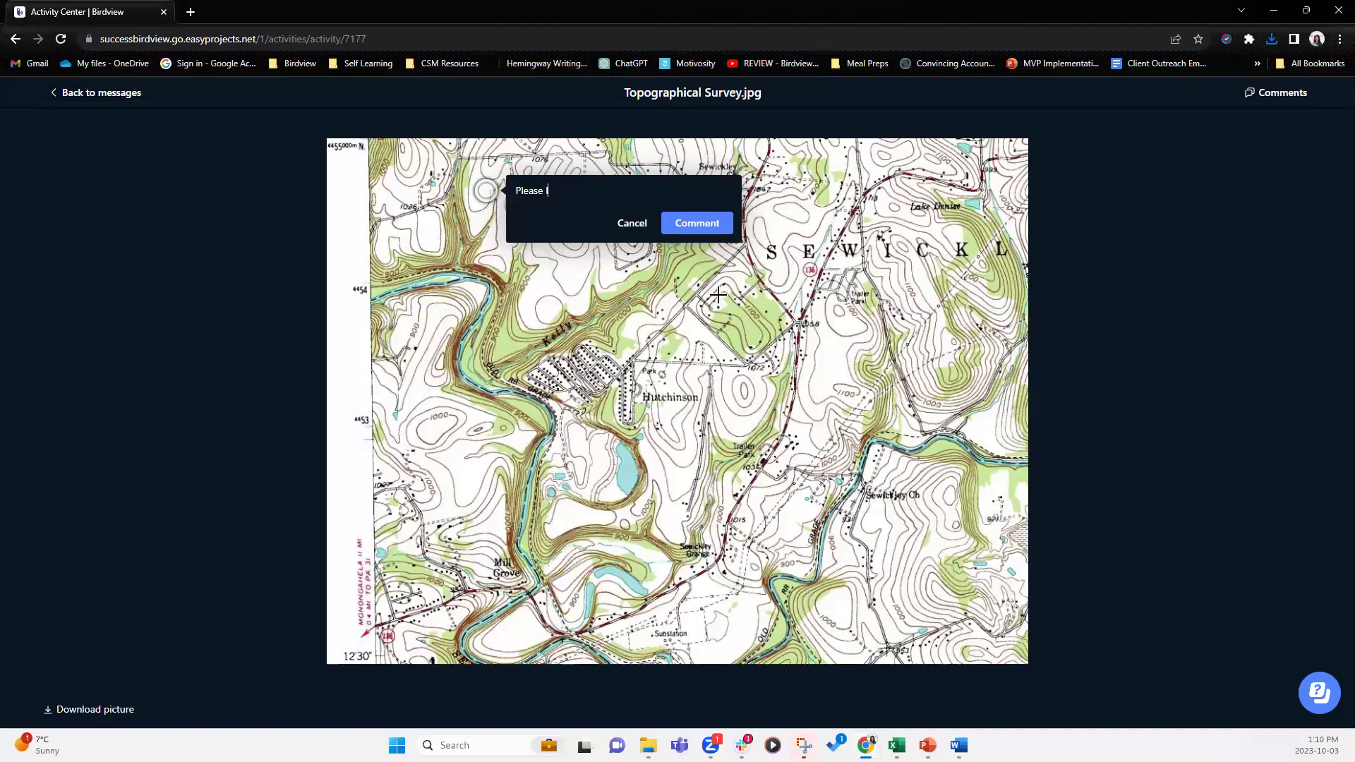
{"action": "type", "text": "ook in detail."}
{"action": "left_click", "coordinate": [697, 222]}
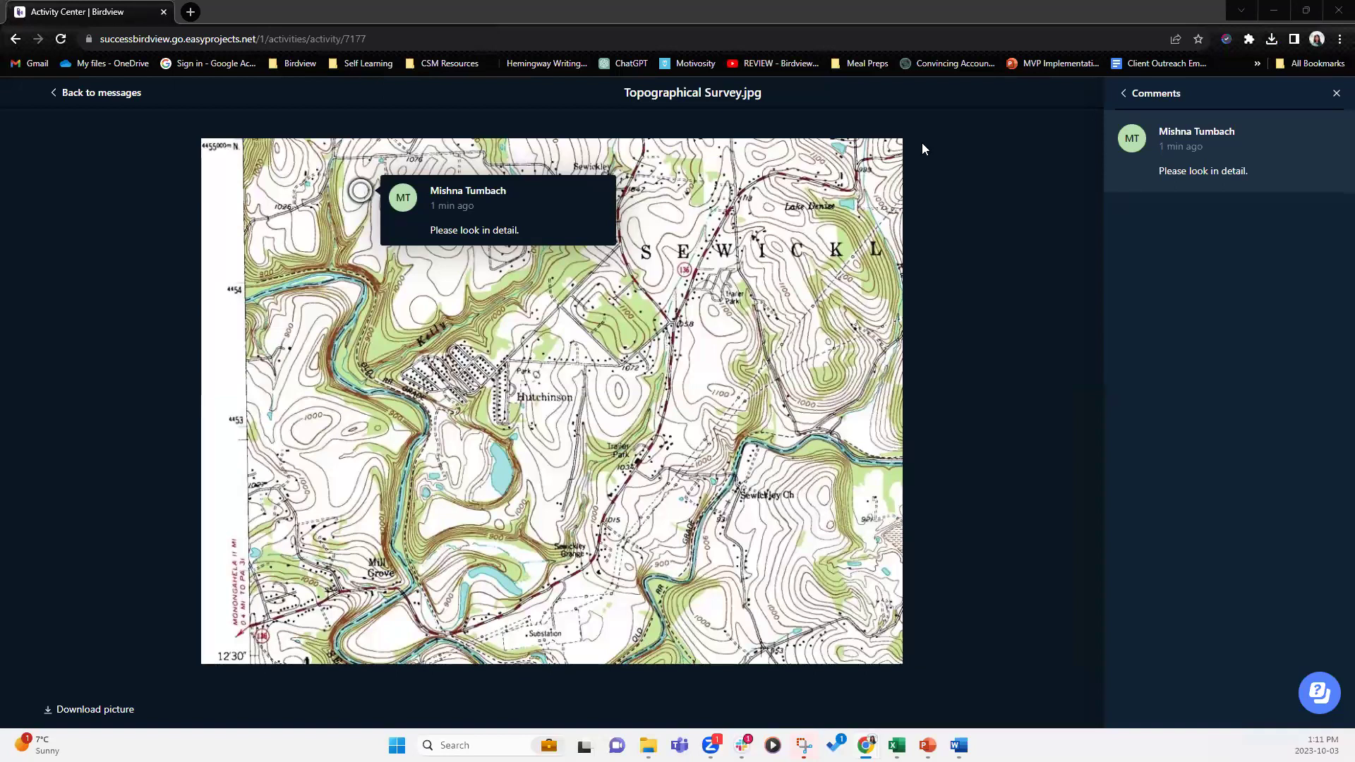
{"action": "left_click", "coordinate": [73, 97]}
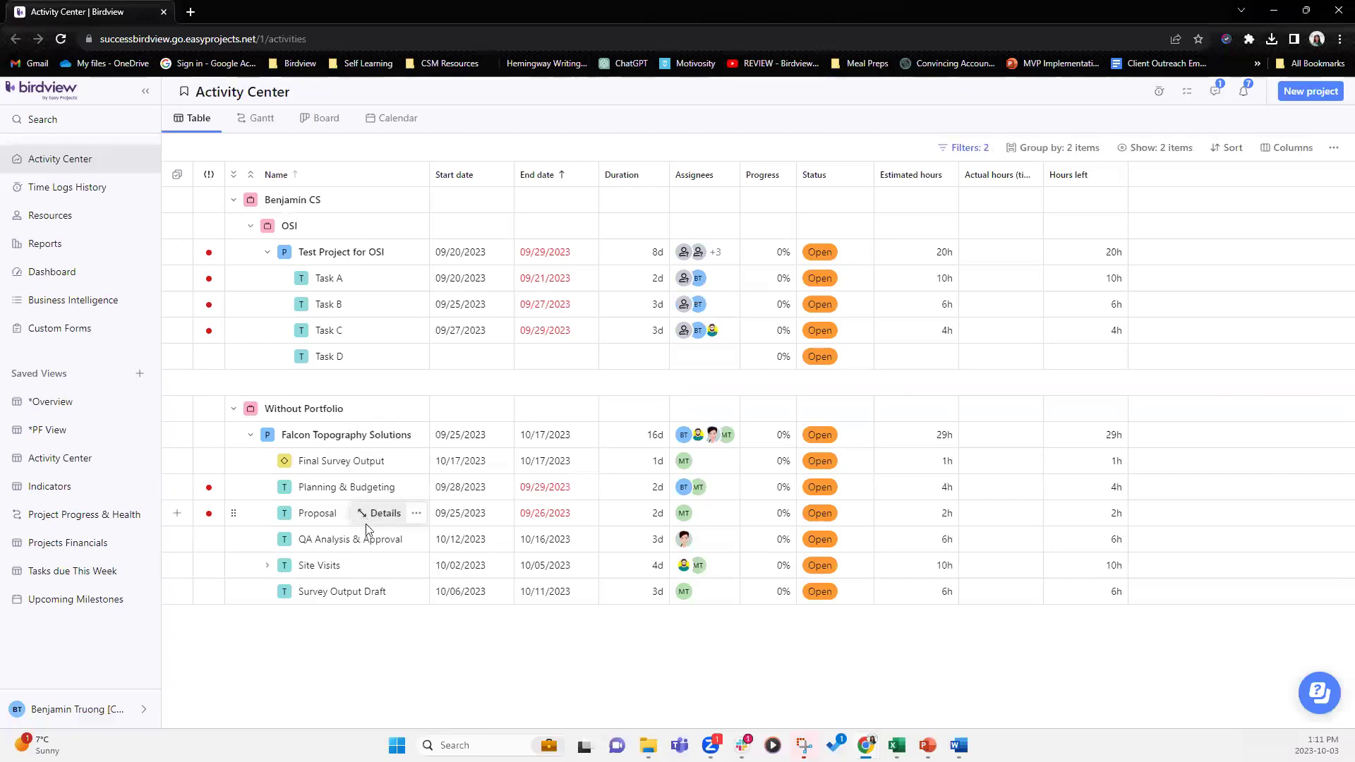
Expand Site Visits and open the details of Site Visits and its Topographical Profile subtask.
{"action": "left_click", "coordinate": [267, 566]}
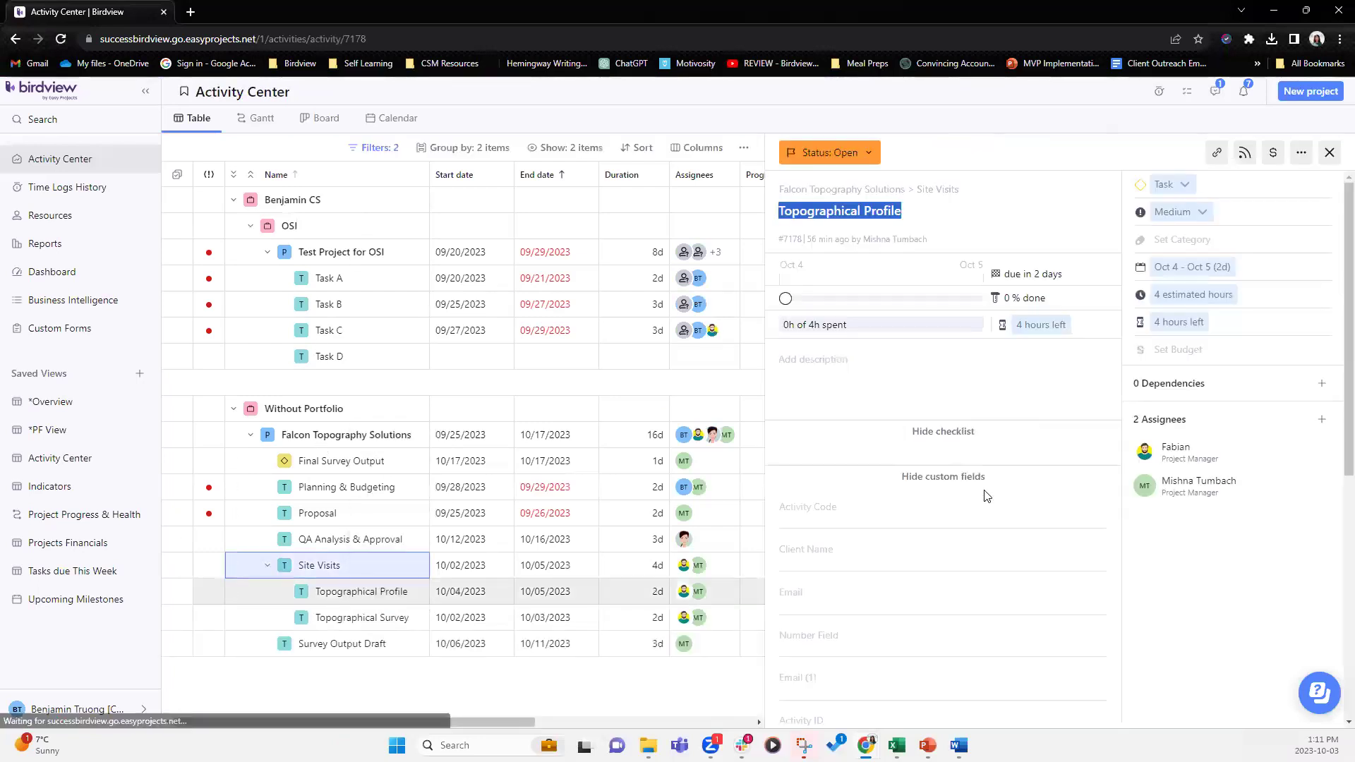
{"action": "scroll", "coordinate": [983, 487], "scroll_direction": "down", "scroll_amount": 5}
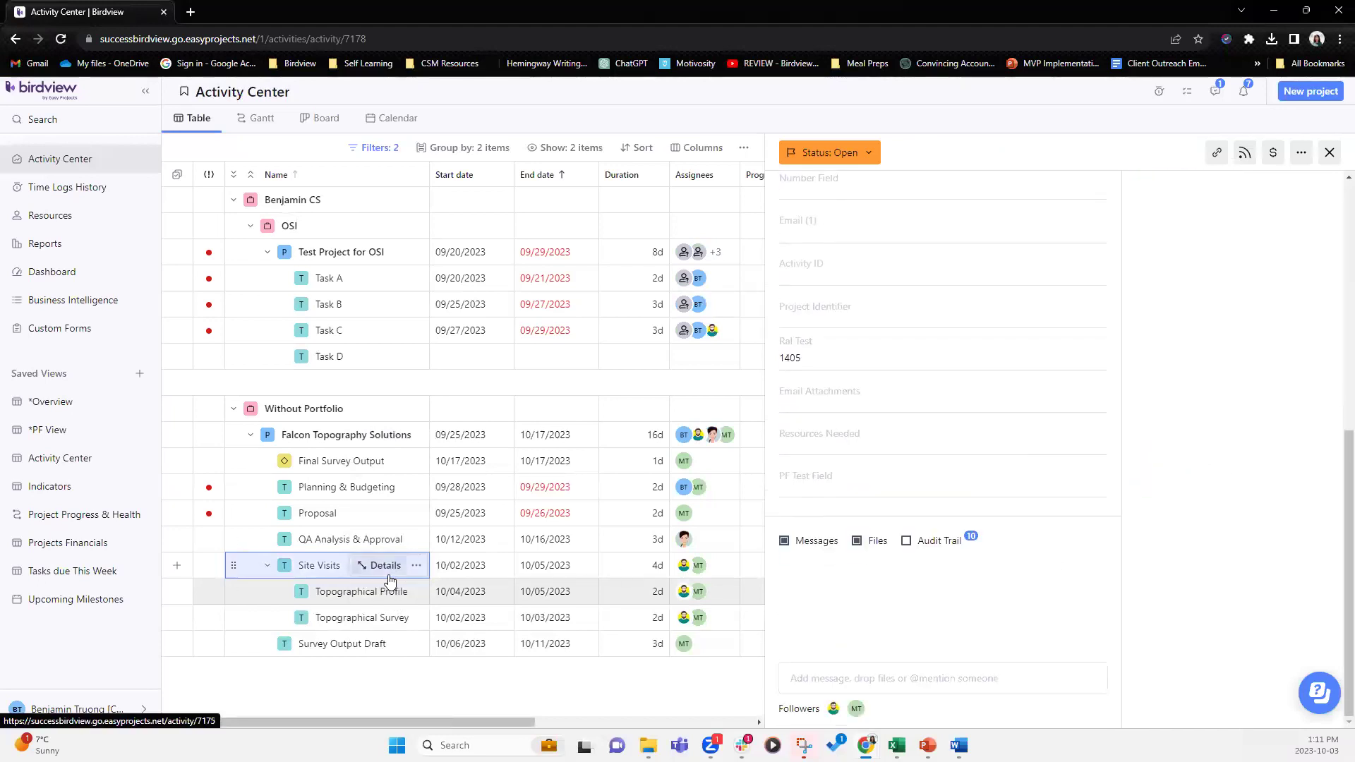
{"action": "left_click", "coordinate": [388, 575]}
{"action": "scroll", "coordinate": [985, 533], "scroll_direction": "down", "scroll_amount": 5}
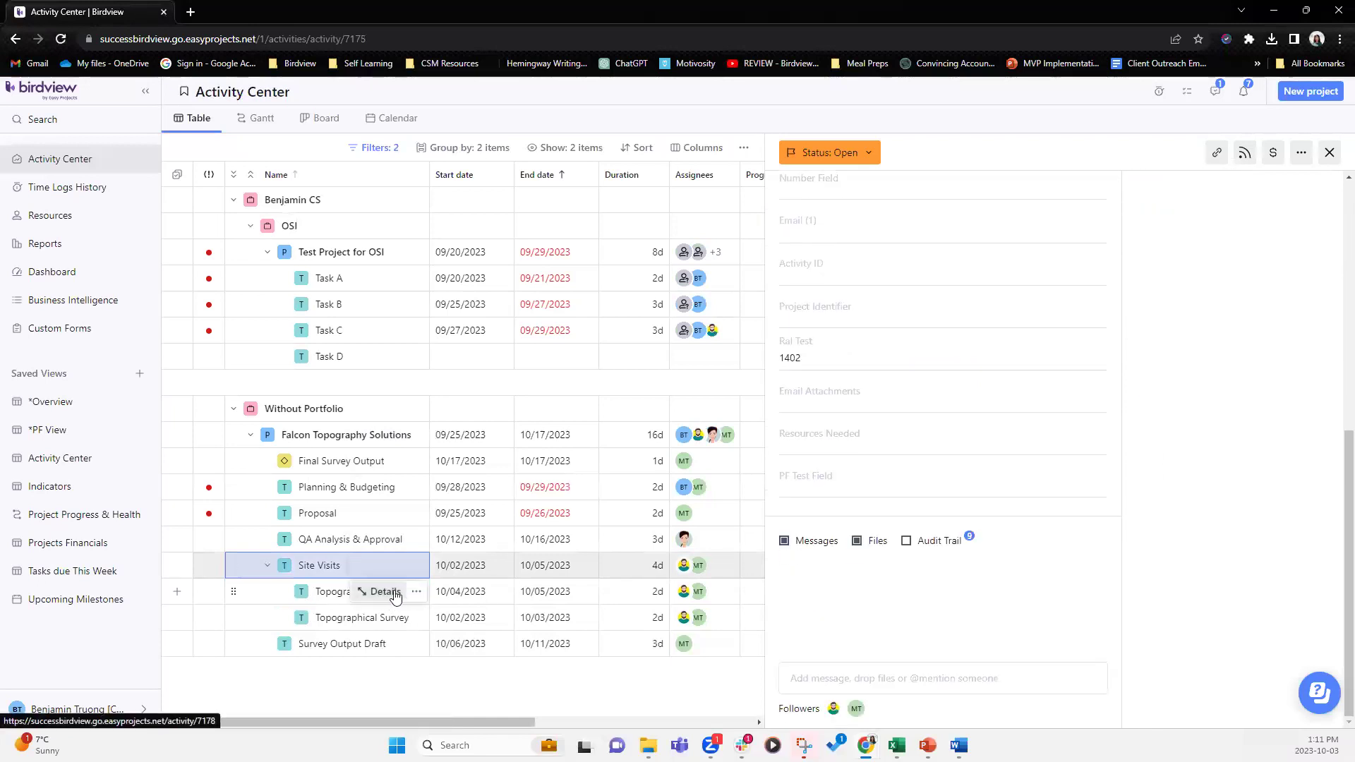
{"action": "left_click", "coordinate": [385, 592]}
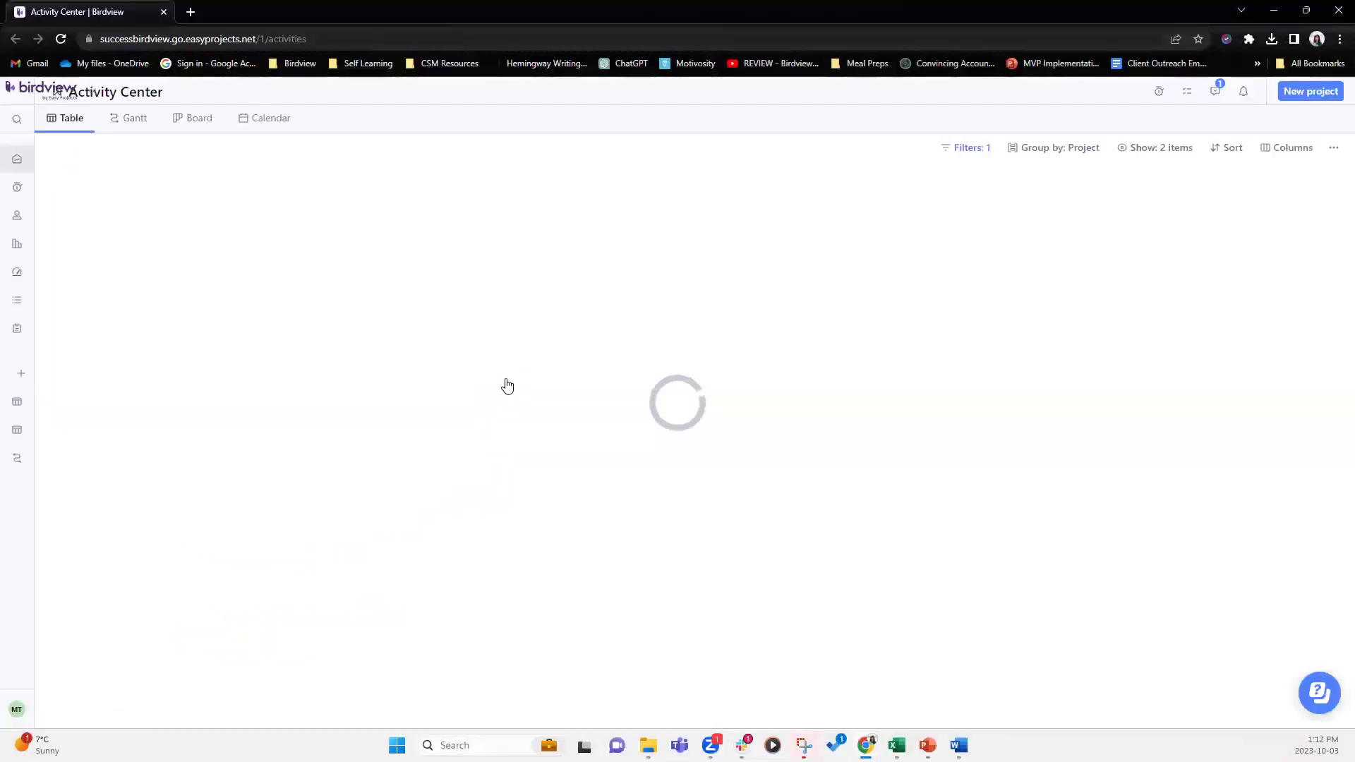
View the Topographical Survey task's attached map image and its 'Please look in detail.' comment.
{"action": "left_click", "coordinate": [355, 309]}
{"action": "scroll", "coordinate": [934, 550], "scroll_direction": "down", "scroll_amount": 10}
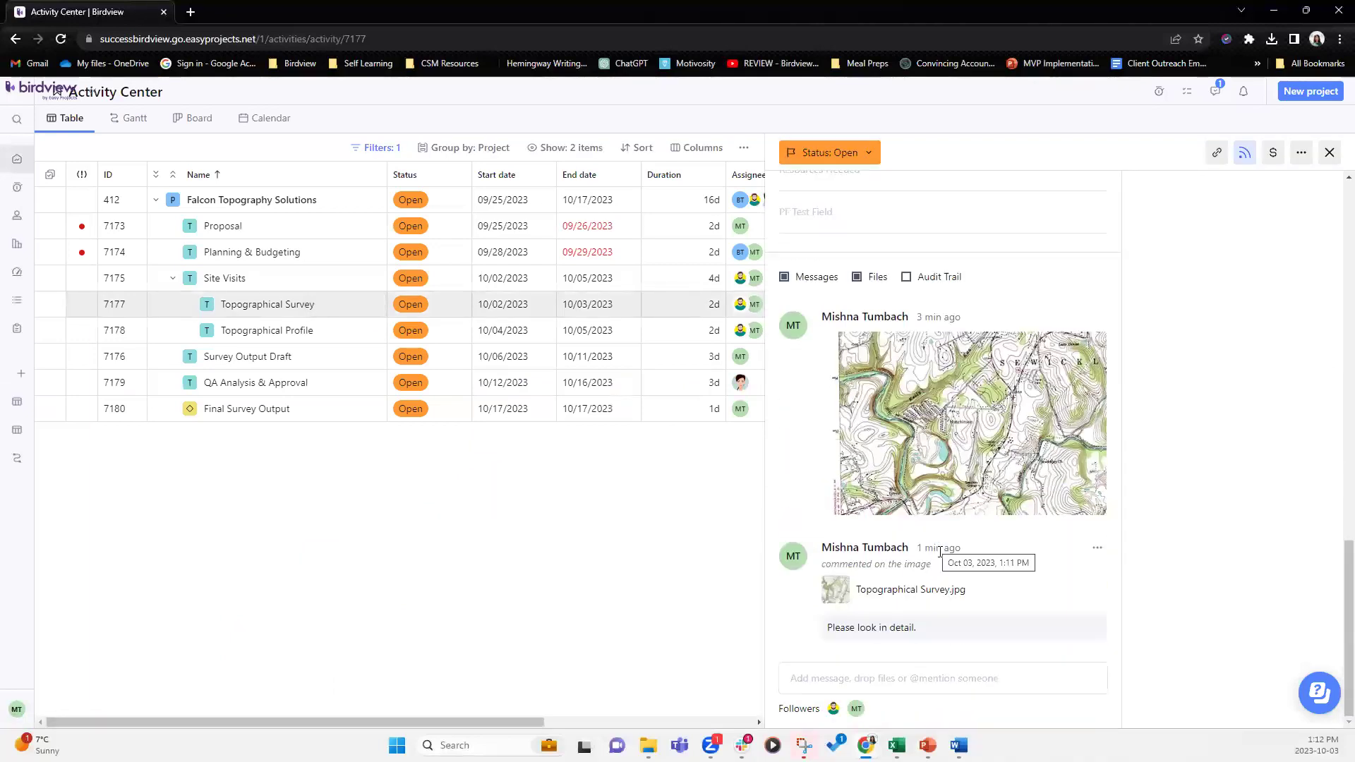
{"action": "left_click", "coordinate": [1030, 385]}
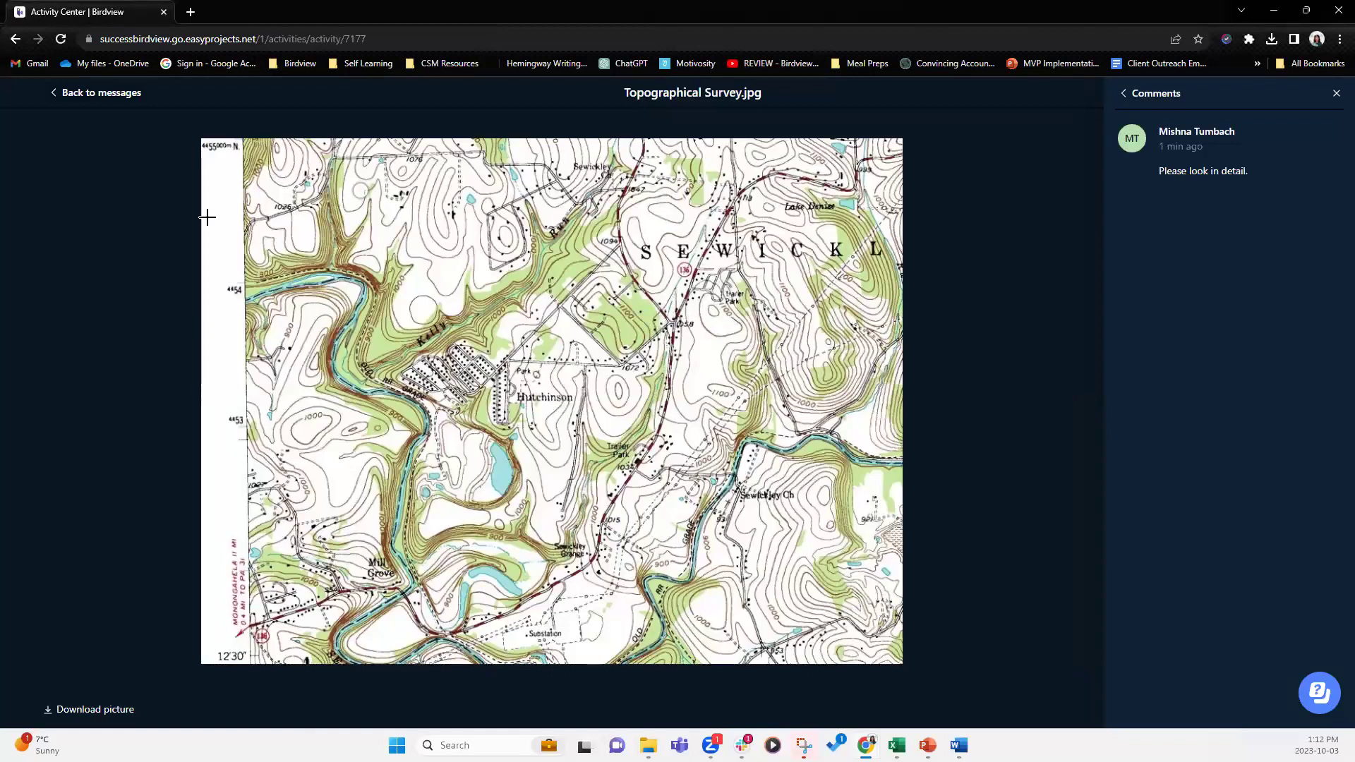
{"action": "left_click", "coordinate": [81, 103]}
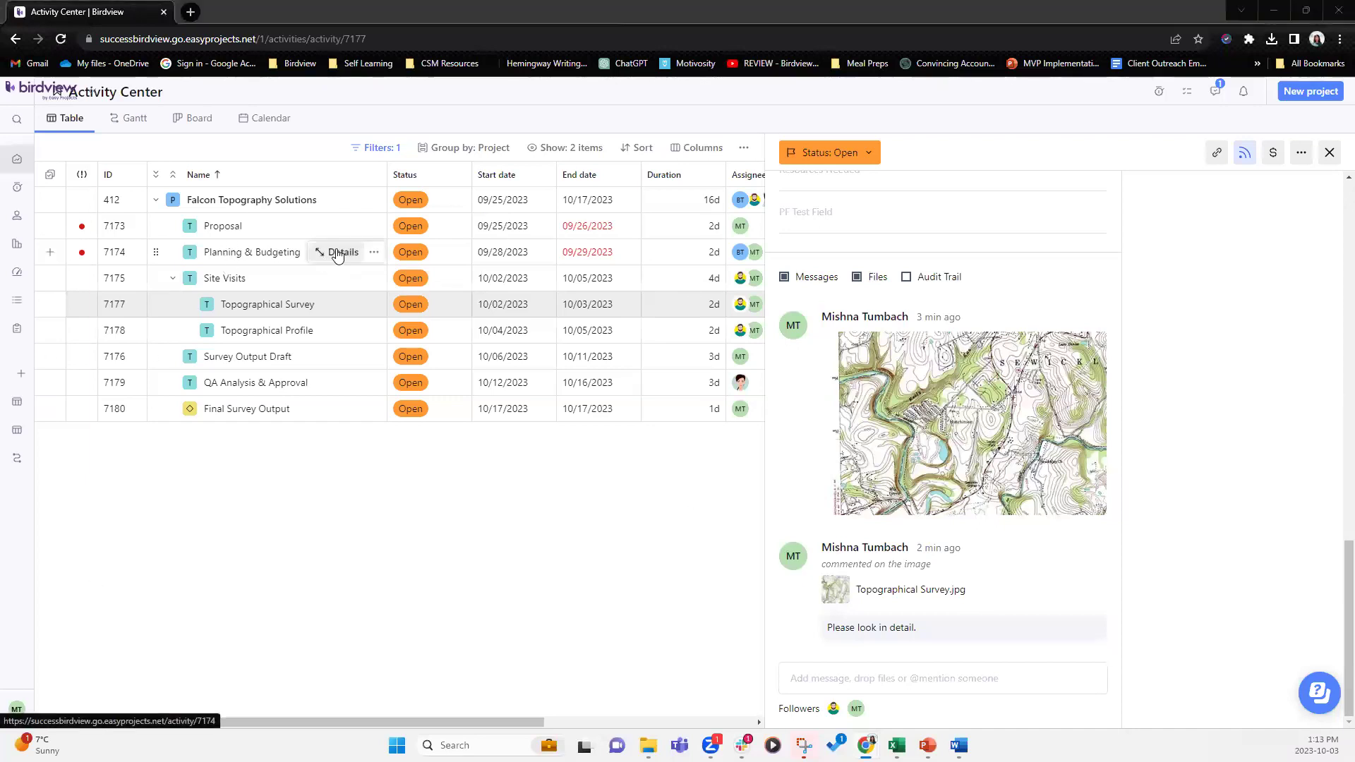
Open the Proposal task under Planning & Budgeting and find the pending Sample Document.docx review post.
{"action": "left_click", "coordinate": [329, 253]}
{"action": "scroll", "coordinate": [1037, 590], "scroll_direction": "down", "scroll_amount": 10}
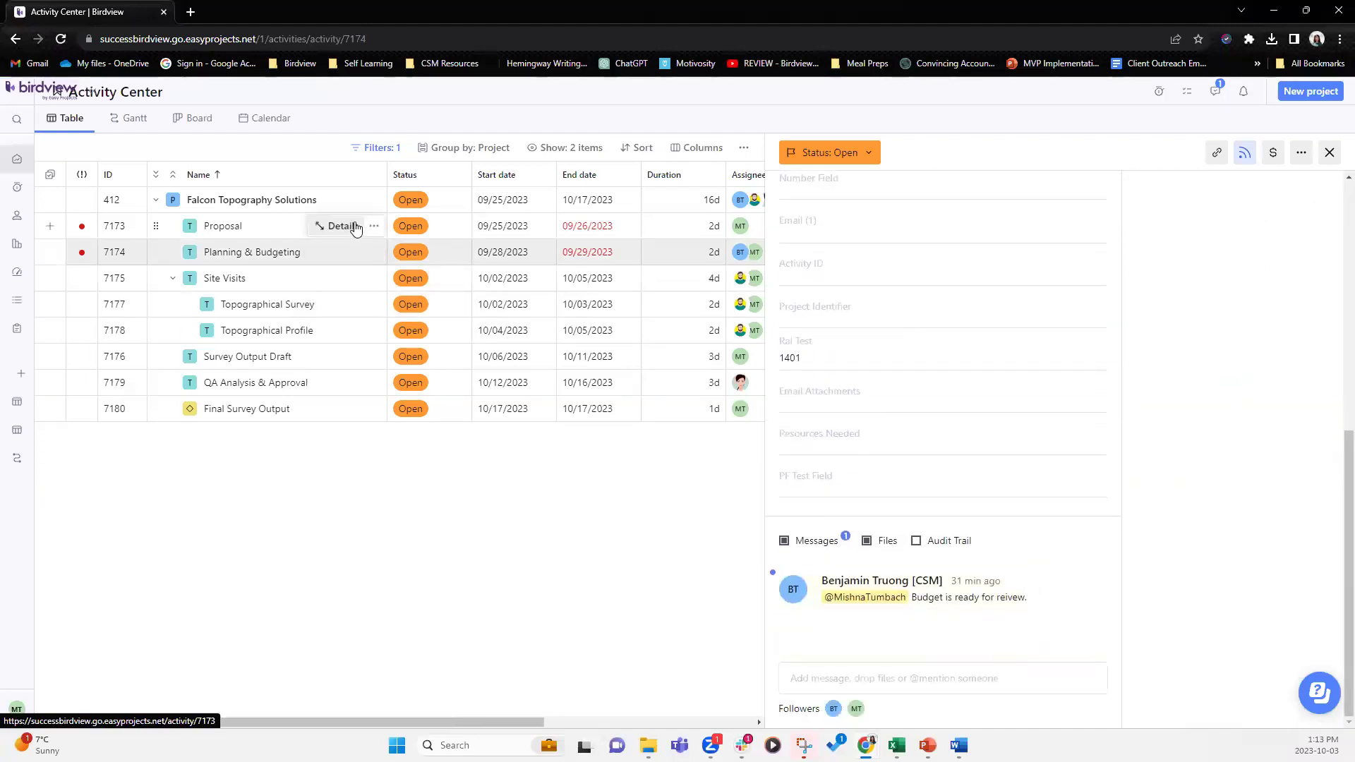
{"action": "left_click", "coordinate": [357, 225]}
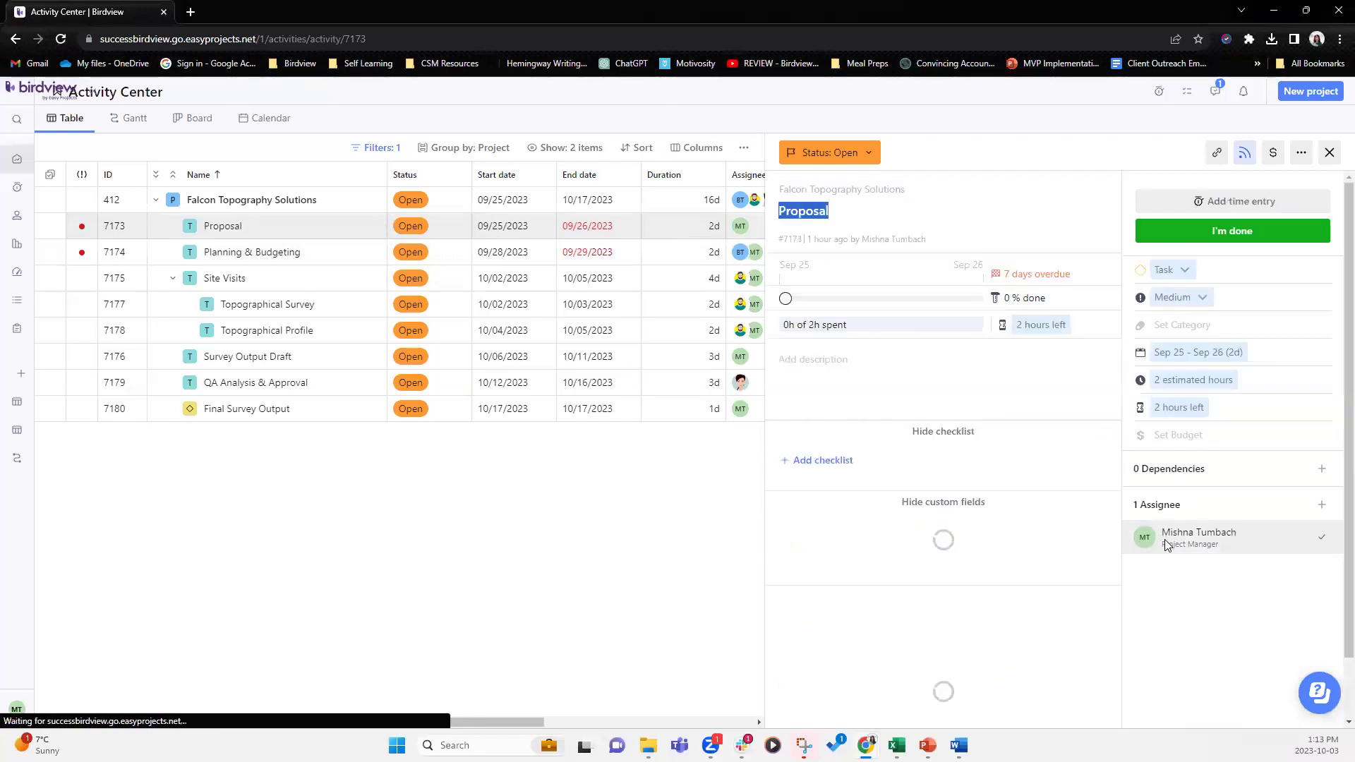
{"action": "scroll", "coordinate": [1103, 546], "scroll_direction": "down", "scroll_amount": 10}
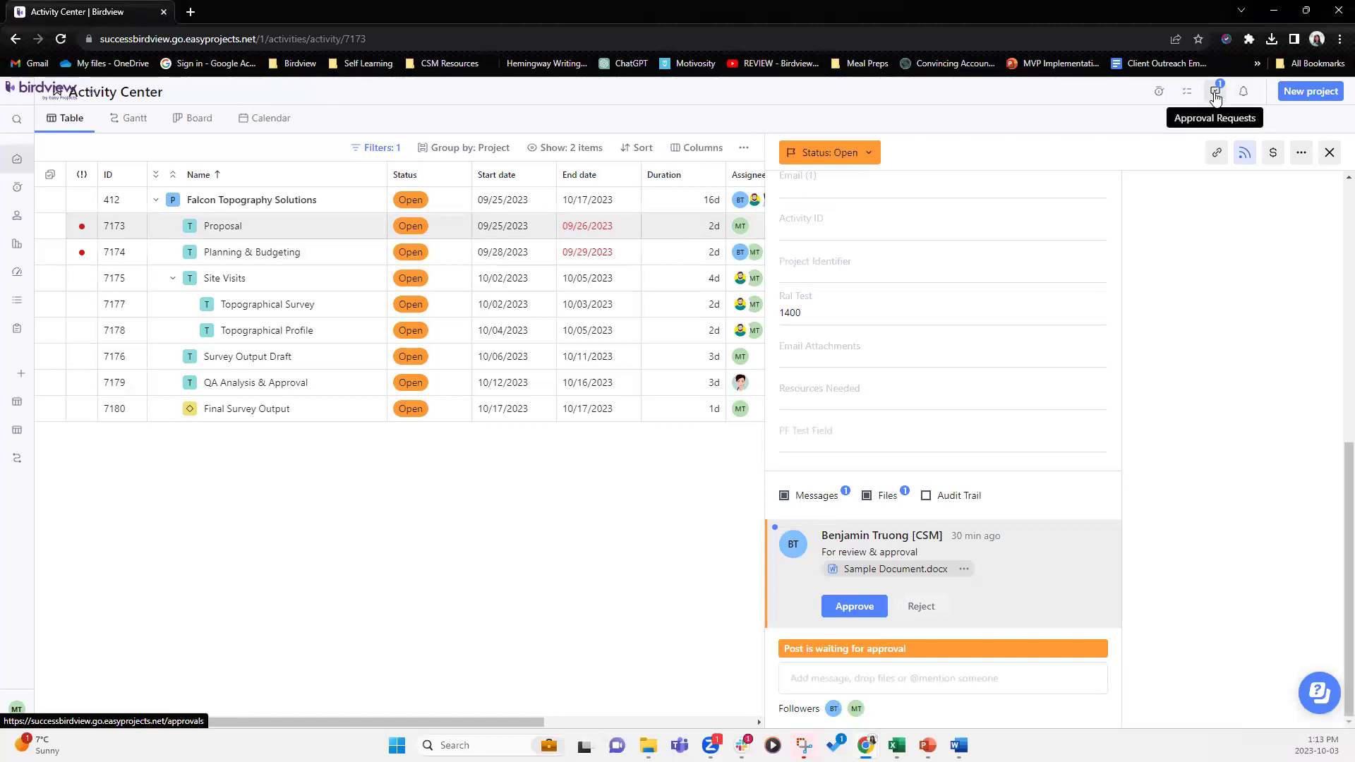
Approve the Proposal's Sample Document.docx review request from the Approval Requests list.
{"action": "left_click", "coordinate": [1216, 97]}
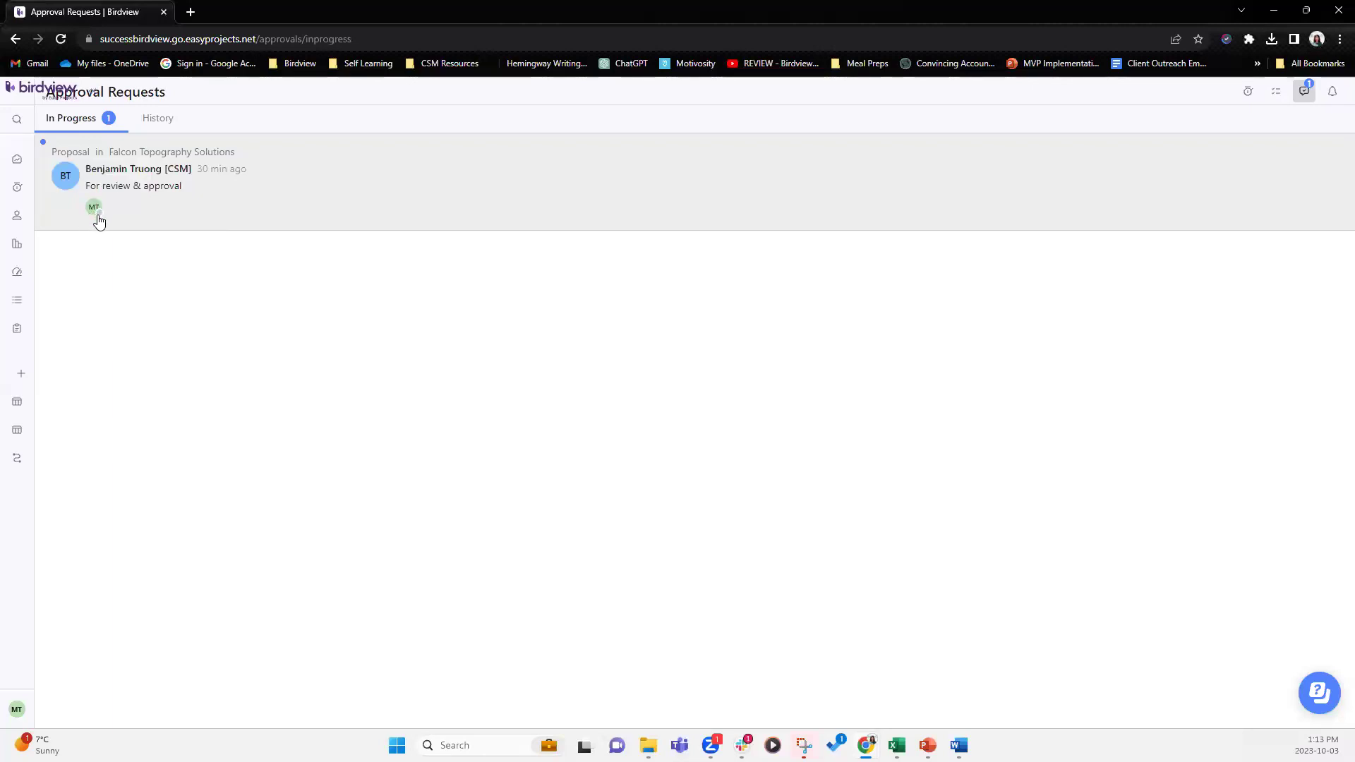
{"action": "mouse_move", "coordinate": [100, 220]}
{"action": "left_click", "coordinate": [277, 188]}
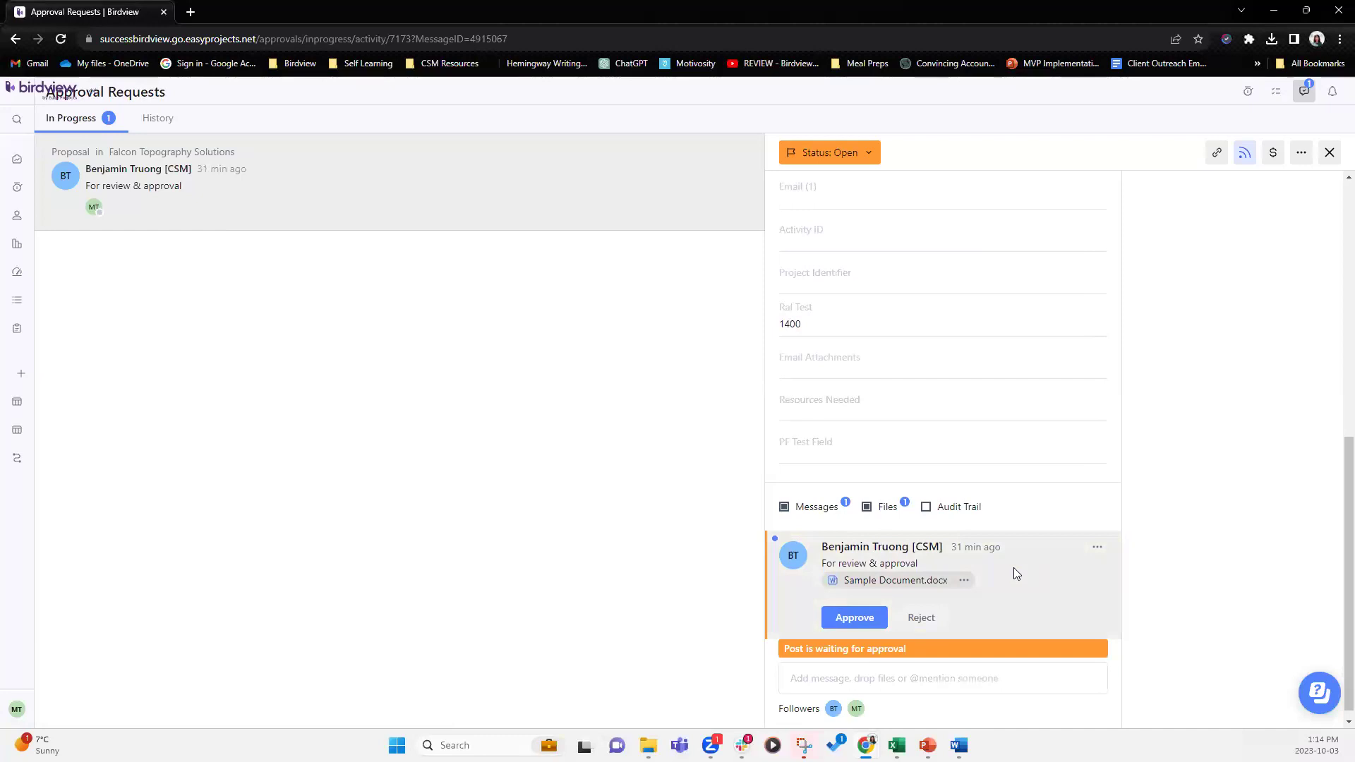
{"action": "scroll", "coordinate": [1011, 564], "scroll_direction": "down", "scroll_amount": 1}
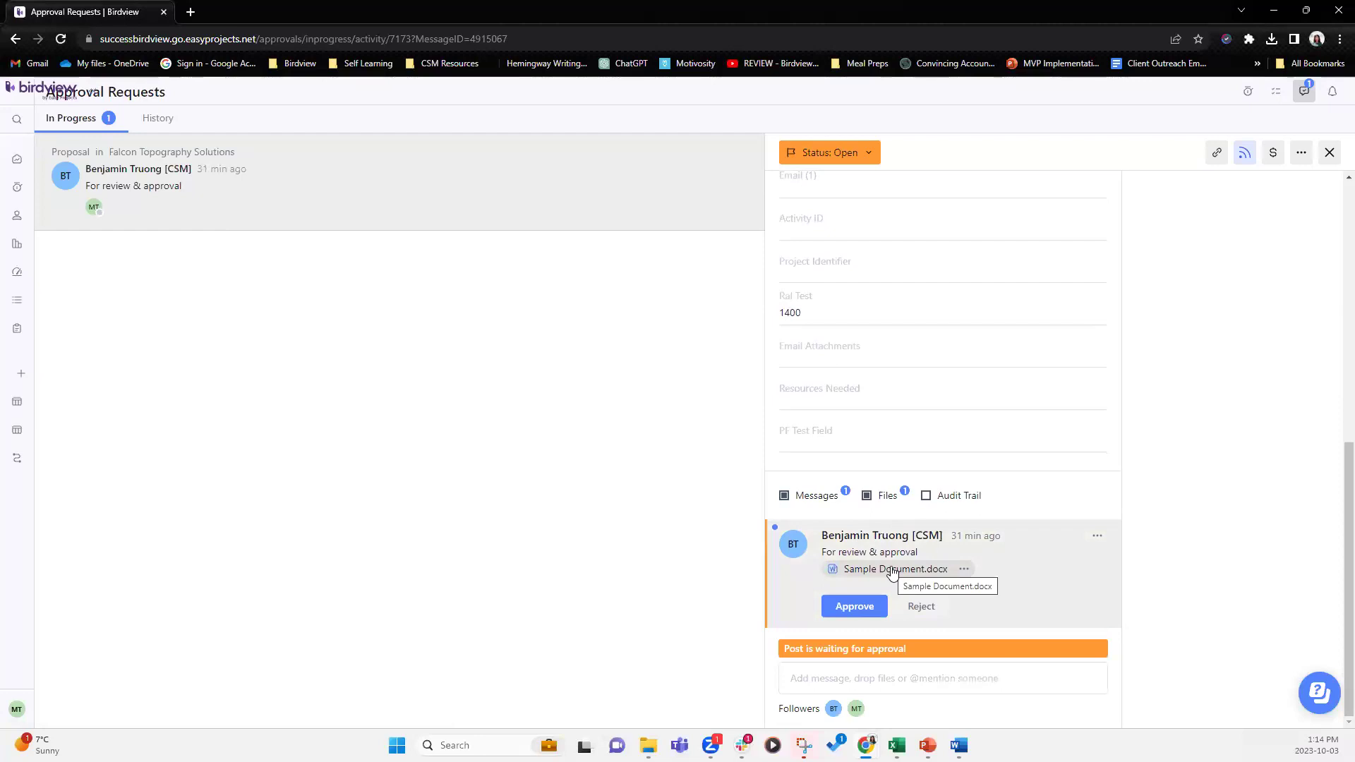
{"action": "left_click", "coordinate": [867, 610]}
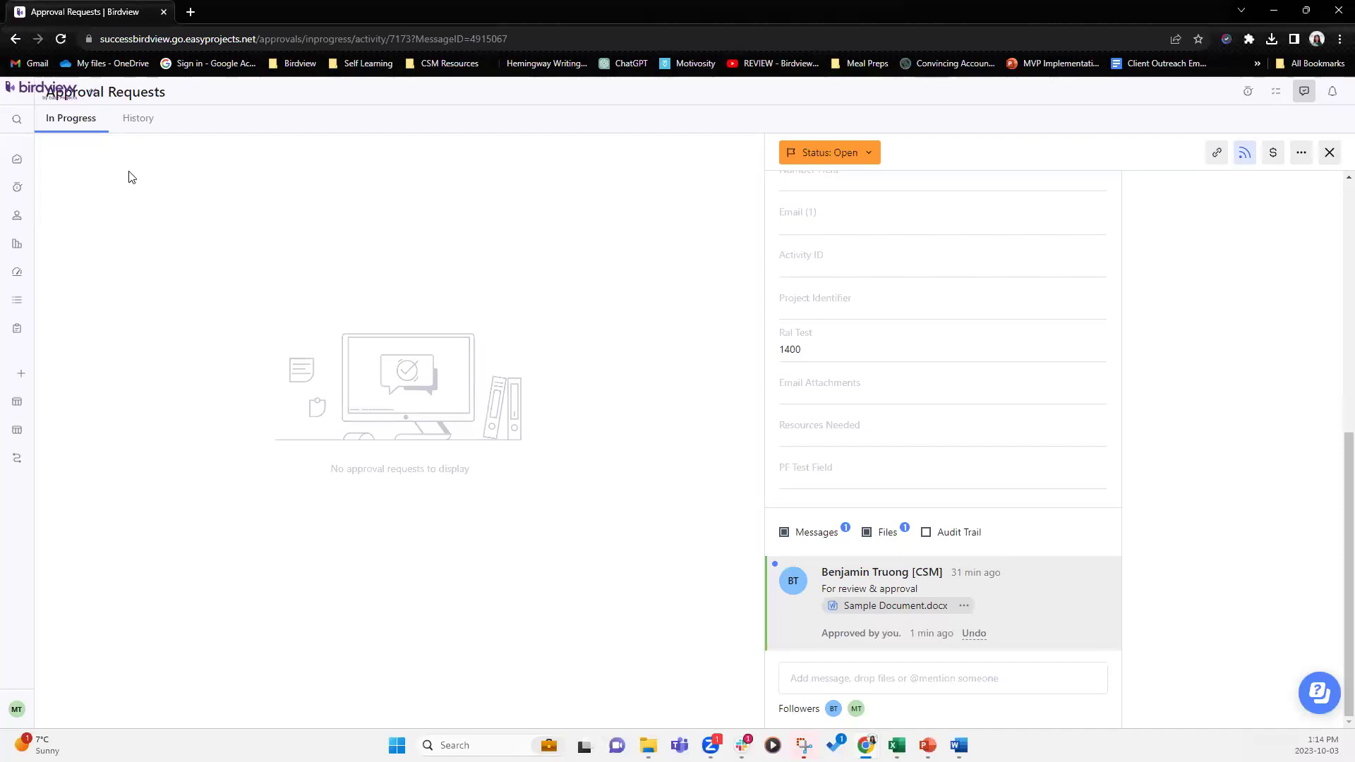
Review the approved Proposal entry in approval History, then return to In Progress.
{"action": "left_click", "coordinate": [140, 121]}
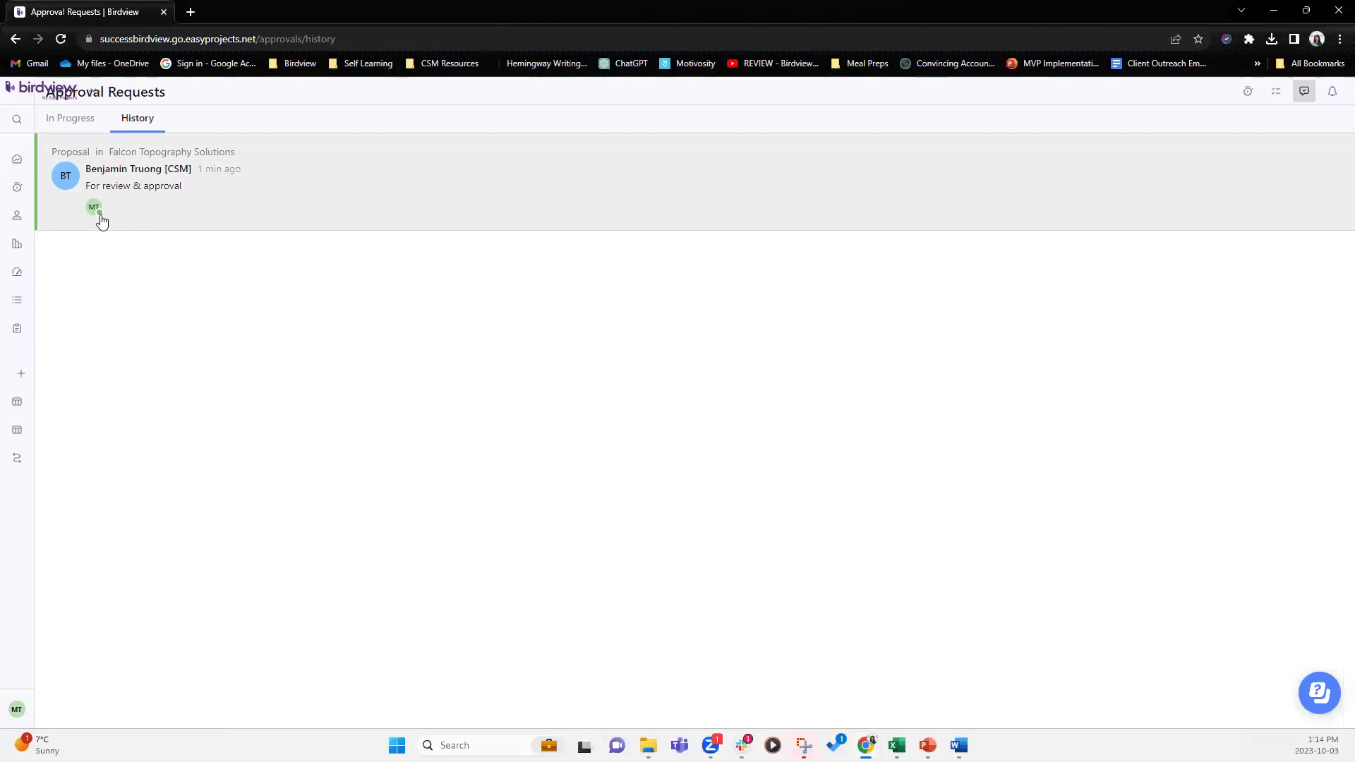
{"action": "mouse_move", "coordinate": [101, 222]}
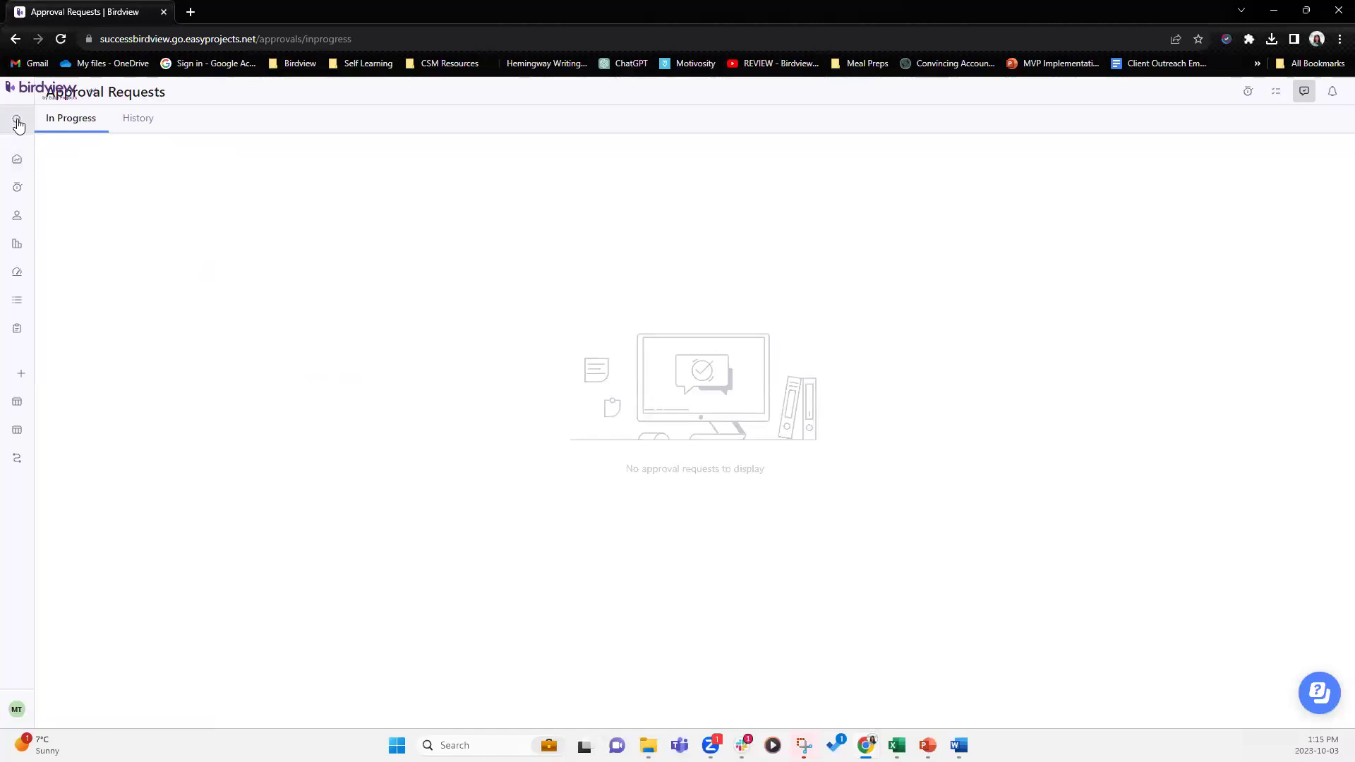
Back in the Activity Center, open the Proposal task's details, then unfollow and re-follow it.
{"action": "left_click", "coordinate": [17, 709]}
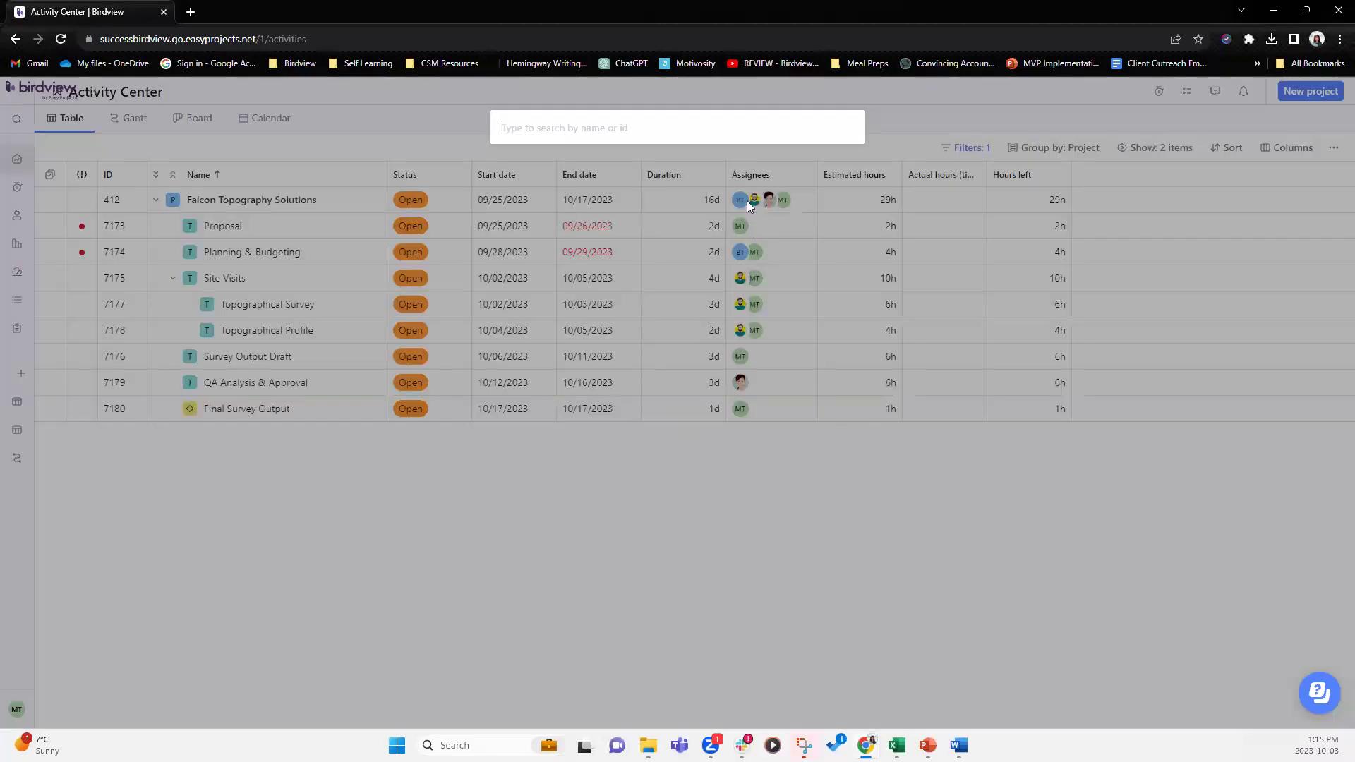
{"action": "left_click", "coordinate": [715, 566]}
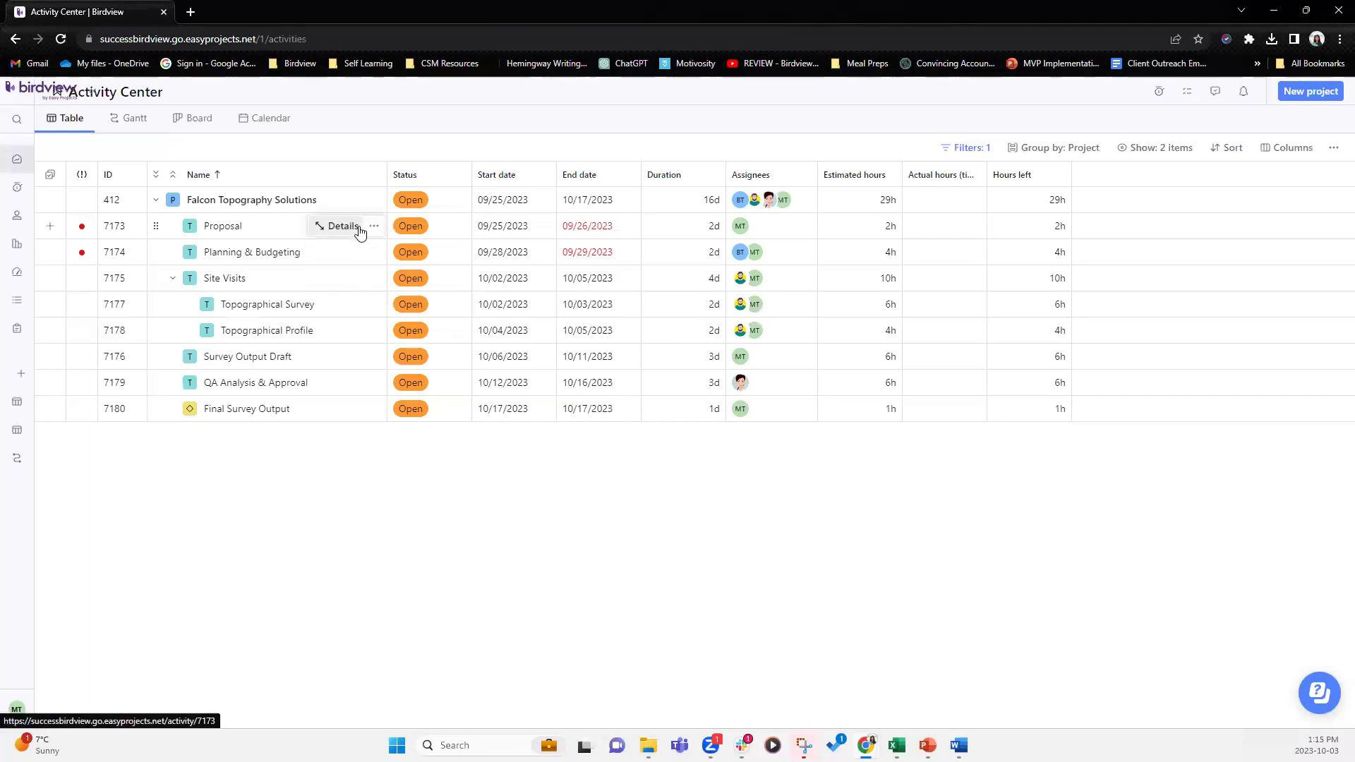
{"action": "left_click", "coordinate": [344, 226]}
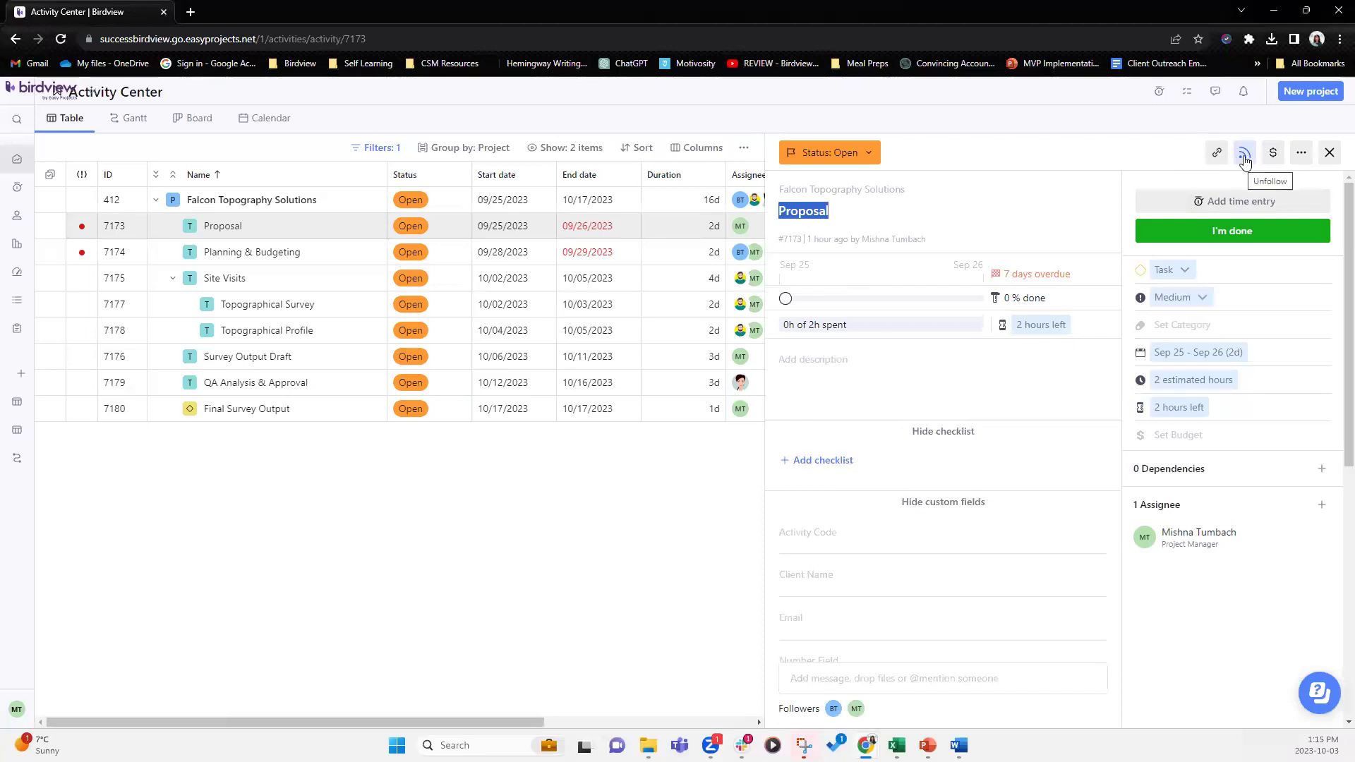
{"action": "left_click", "coordinate": [1245, 160]}
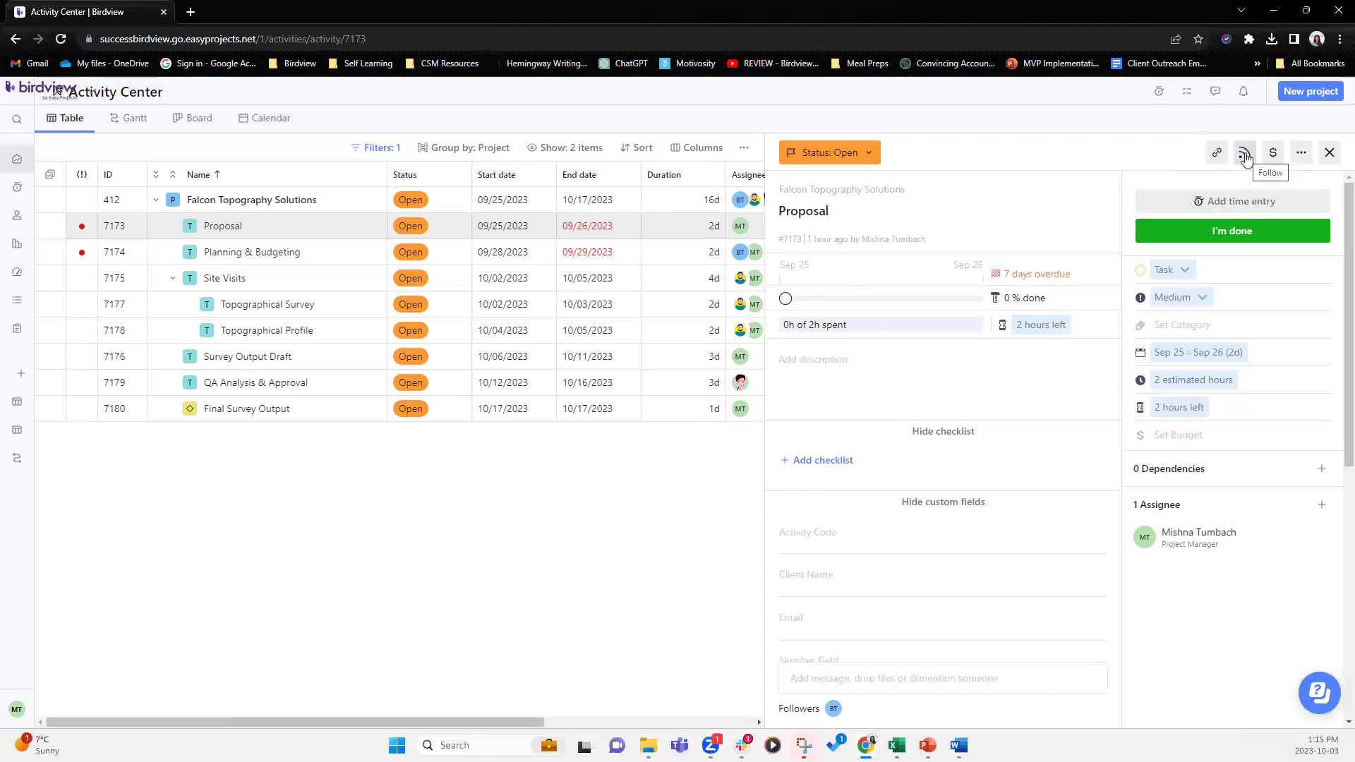
{"action": "left_click", "coordinate": [1245, 157]}
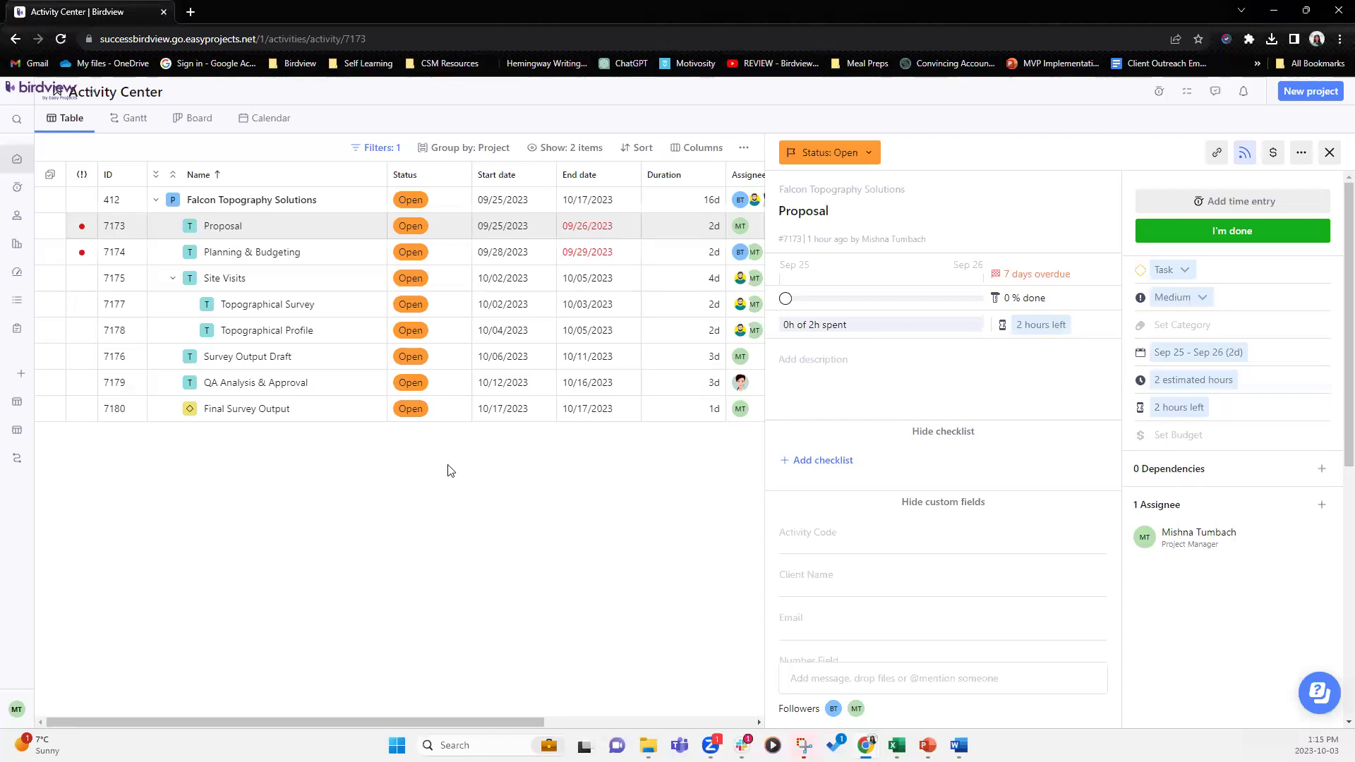
Open the QA Analysis & Approval task's details, then unfollow and re-follow it.
{"action": "left_click", "coordinate": [343, 384]}
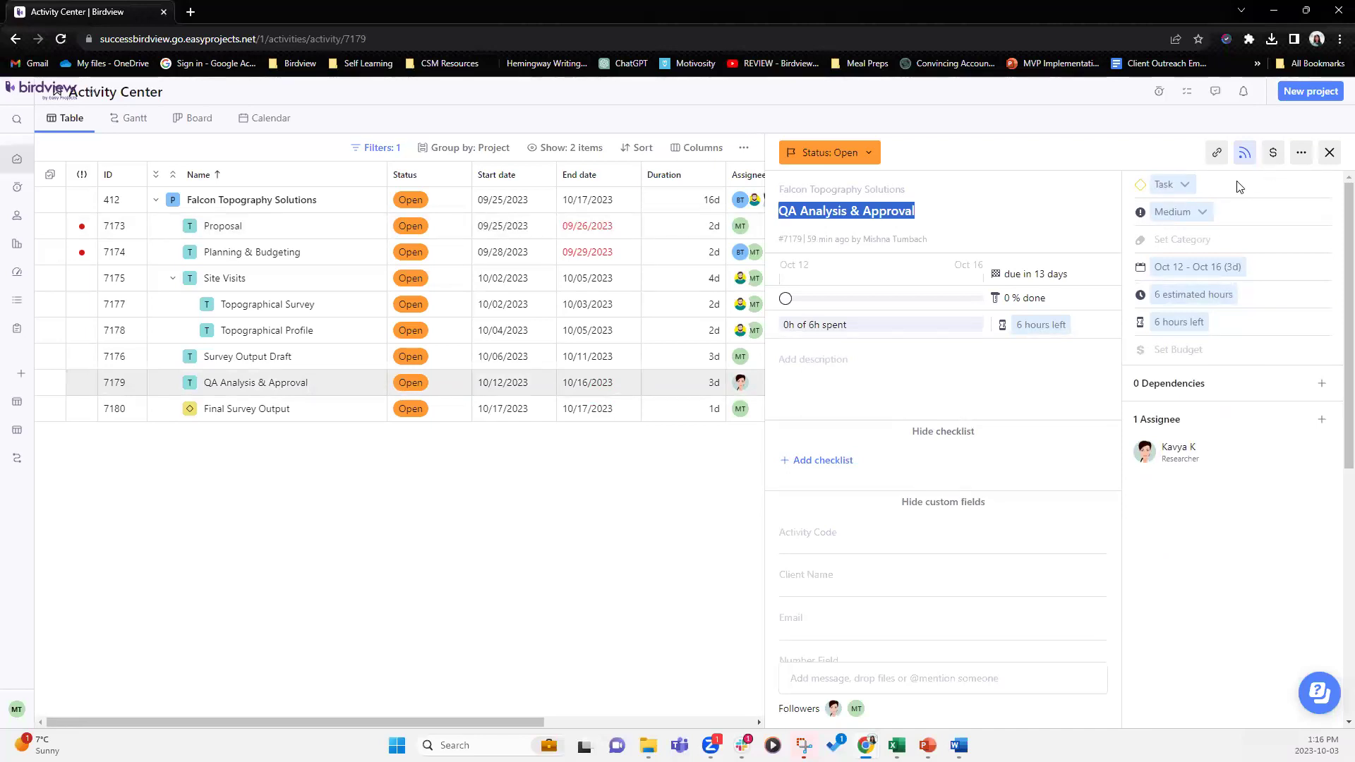
{"action": "left_click", "coordinate": [1245, 154]}
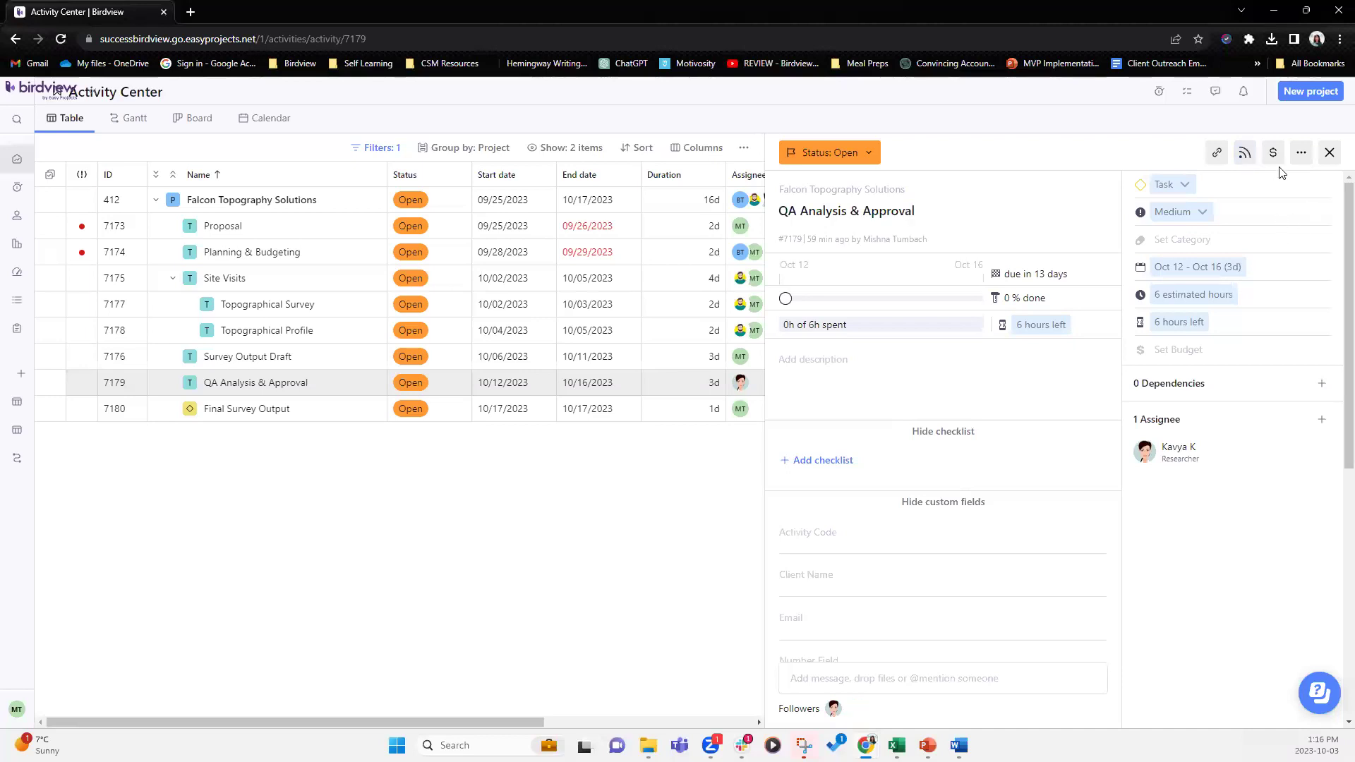
{"action": "left_click", "coordinate": [1245, 156]}
Turn on 'Enable notification system' in the advanced company settings.
{"action": "left_click", "coordinate": [17, 710]}
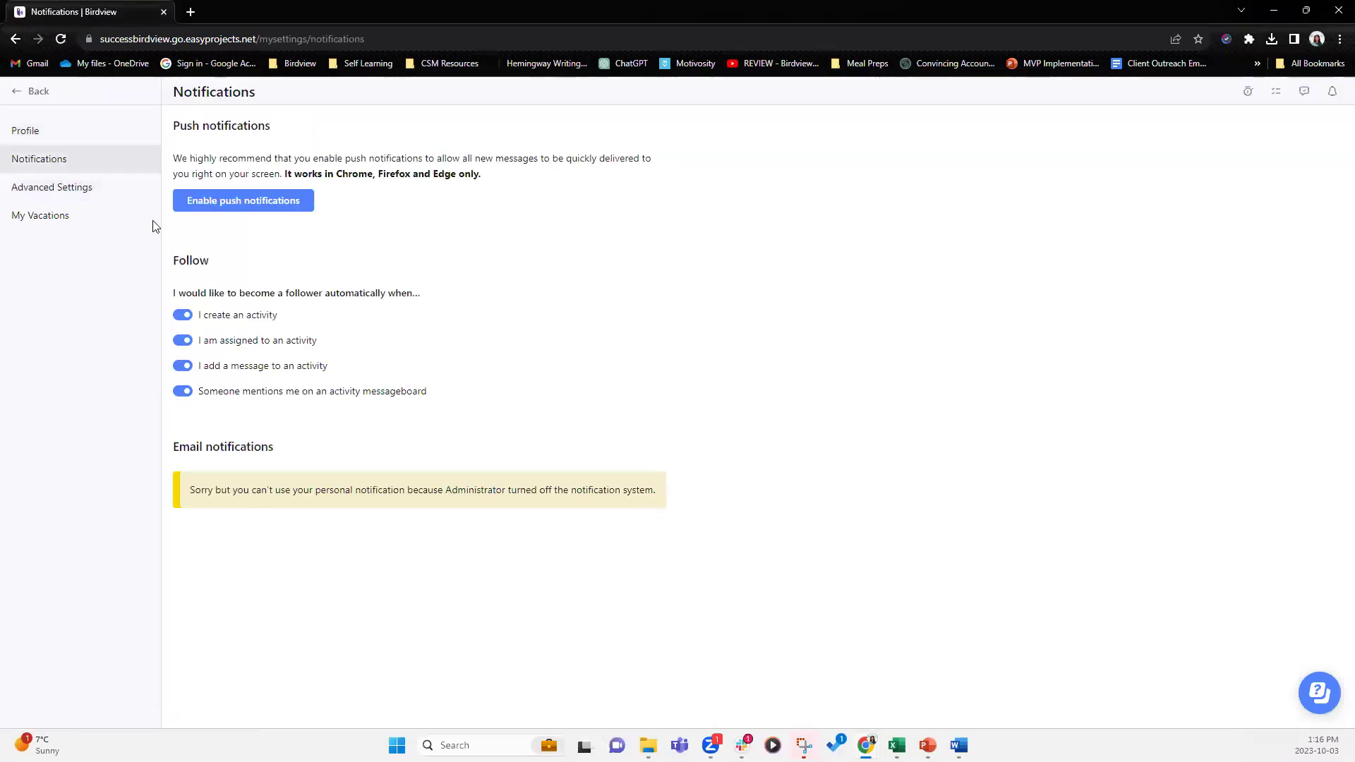
{"action": "left_click", "coordinate": [35, 91]}
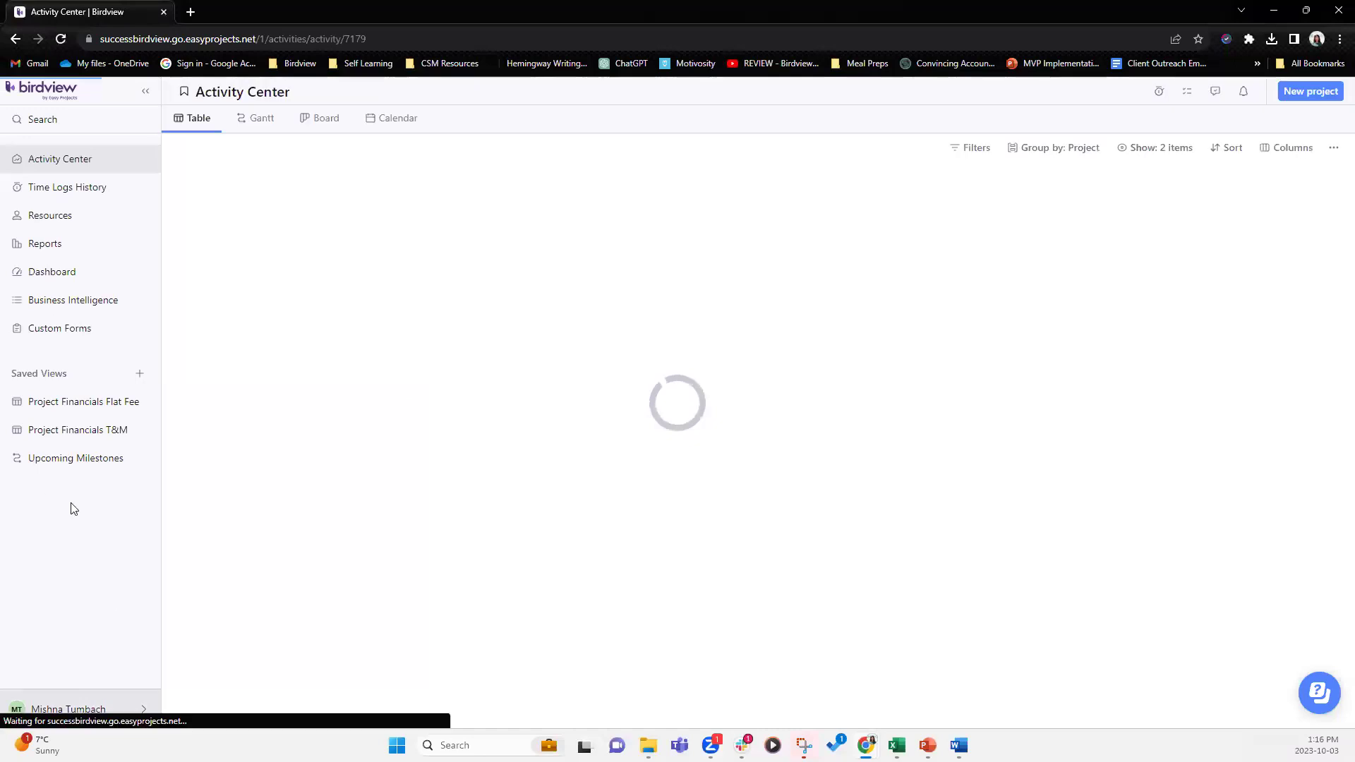
{"action": "left_click", "coordinate": [68, 709]}
{"action": "left_click", "coordinate": [66, 484]}
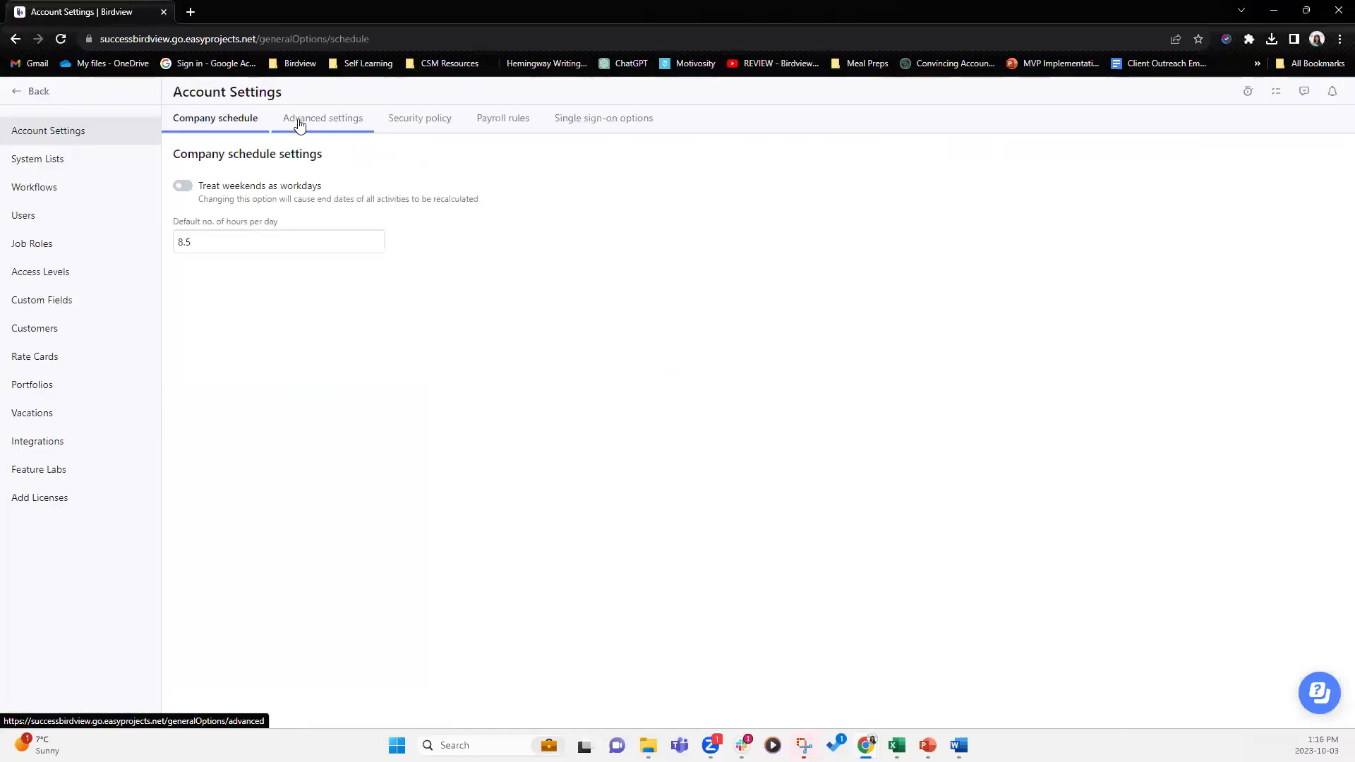
{"action": "left_click", "coordinate": [299, 120]}
{"action": "scroll", "coordinate": [314, 434], "scroll_direction": "down", "scroll_amount": 5}
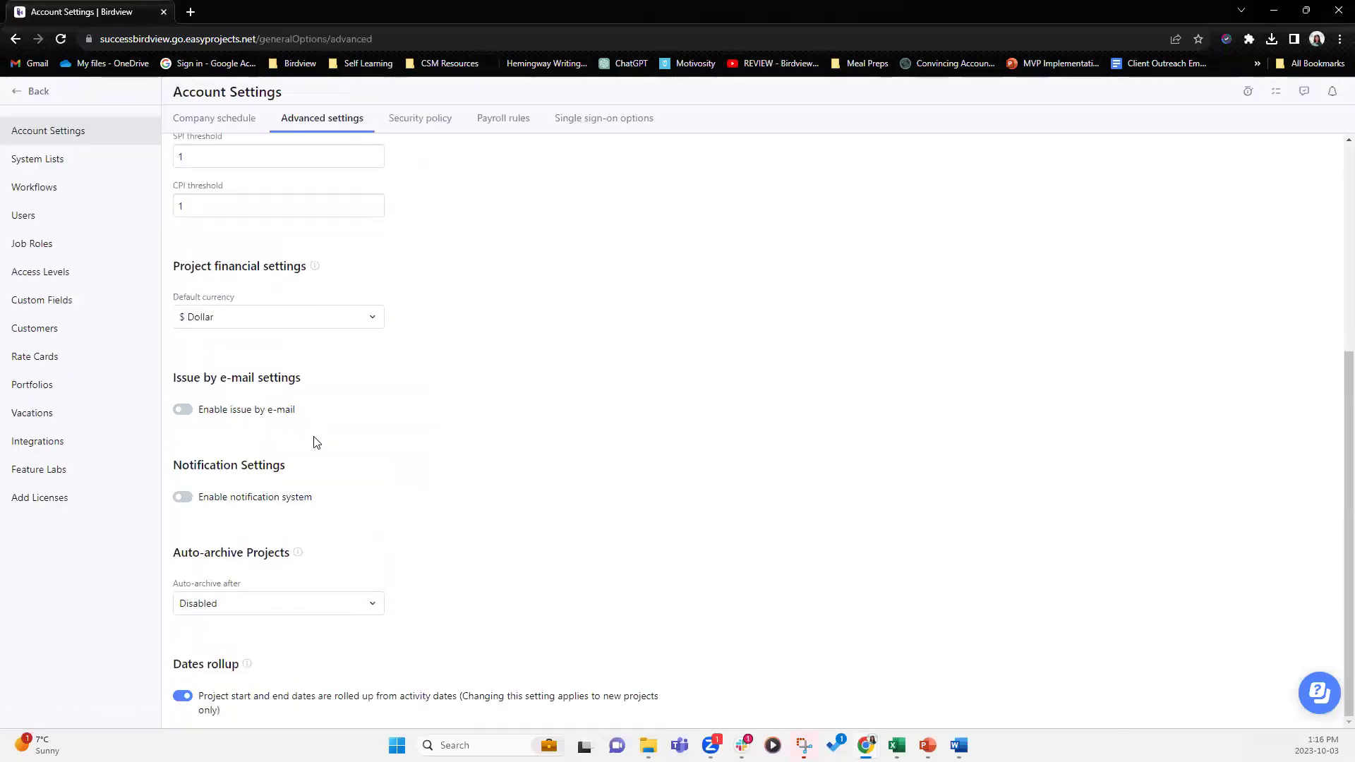
{"action": "left_click", "coordinate": [185, 498]}
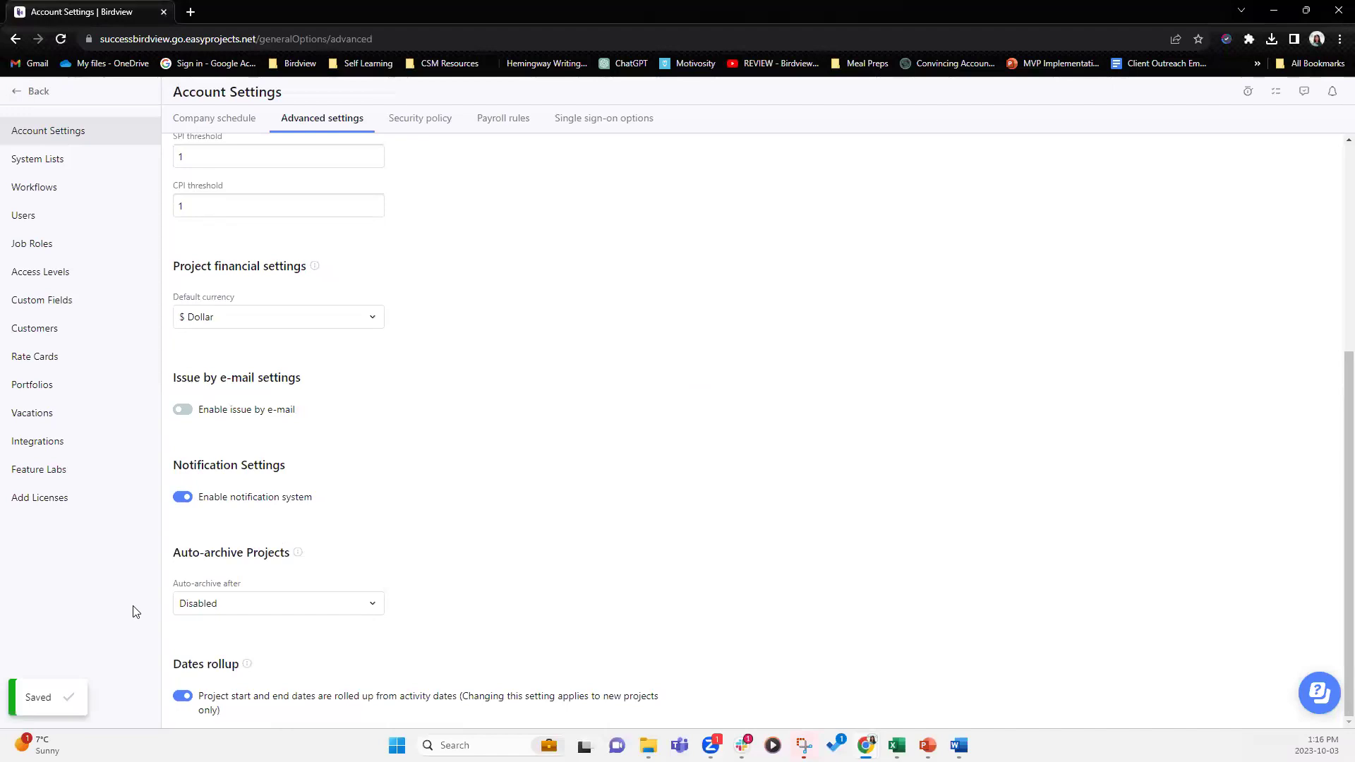
Go to My Settings to show the personal Profile page.
{"action": "left_click", "coordinate": [55, 97]}
{"action": "left_click", "coordinate": [91, 711]}
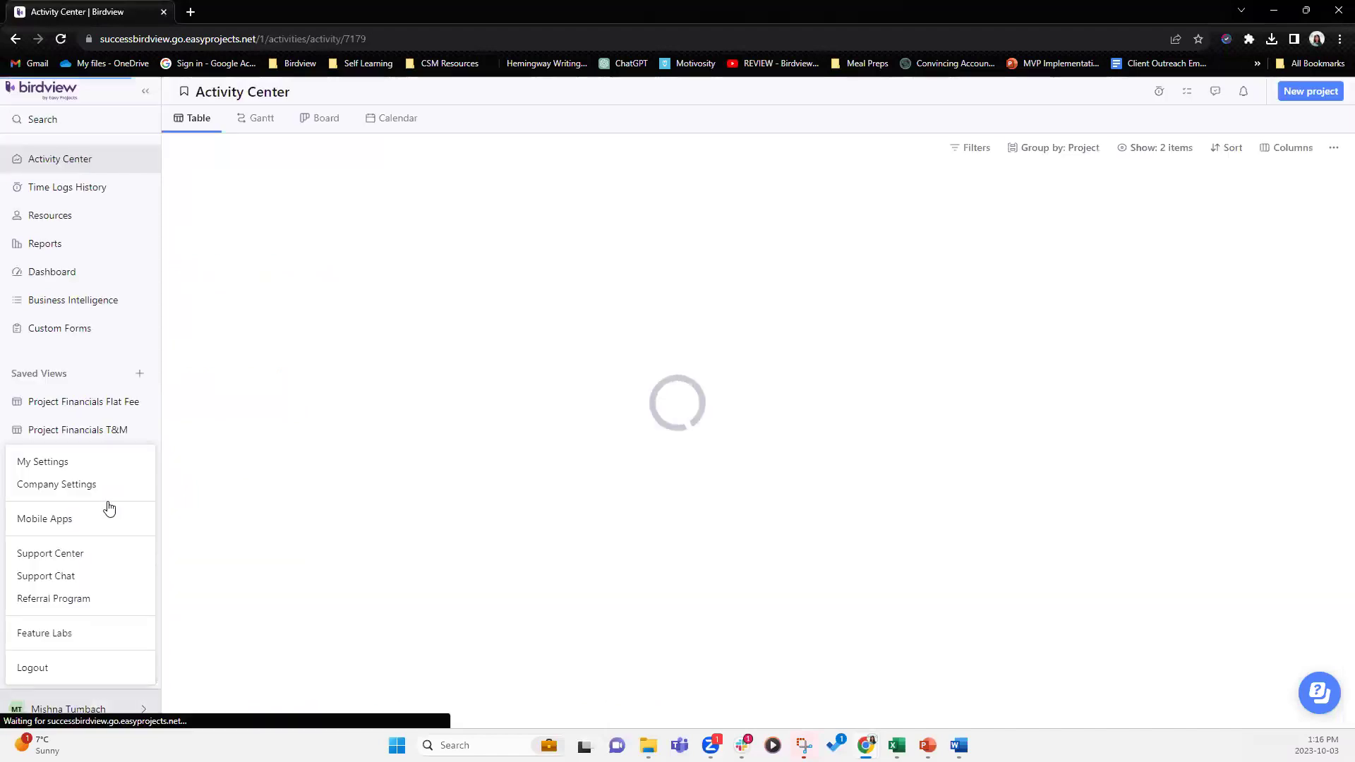
{"action": "left_click", "coordinate": [78, 465]}
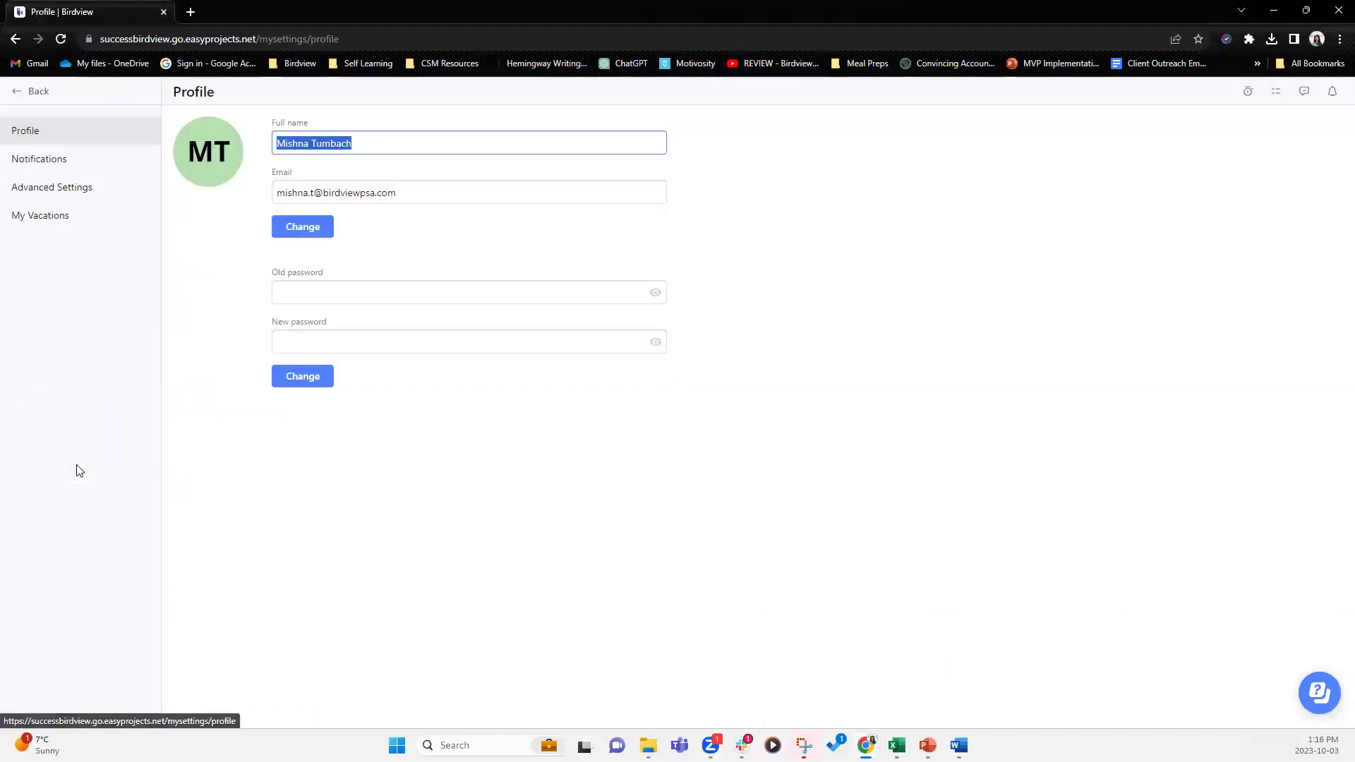
Switch off the 'as Follower' email toggle for Expense updates in personal Notifications.
{"action": "left_click", "coordinate": [59, 171]}
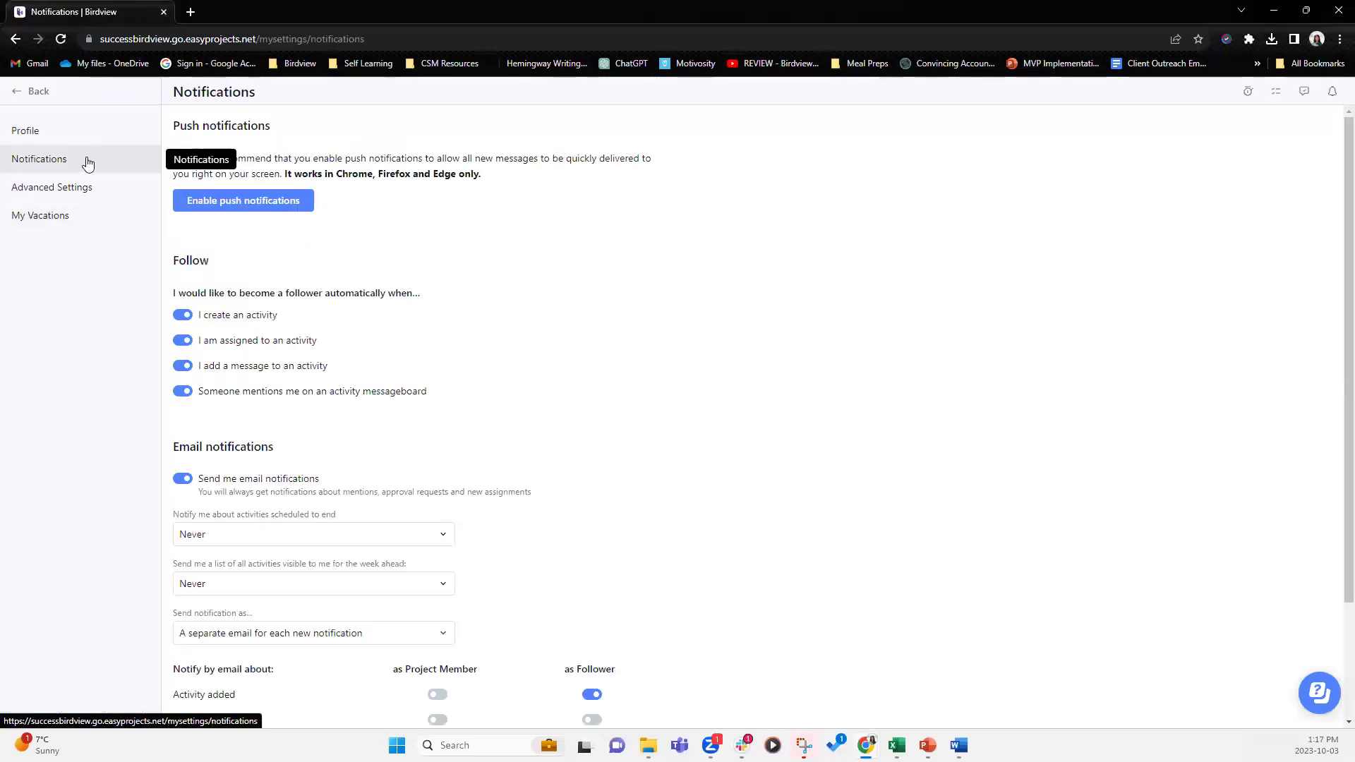
{"action": "scroll", "coordinate": [568, 496], "scroll_direction": "down", "scroll_amount": 2}
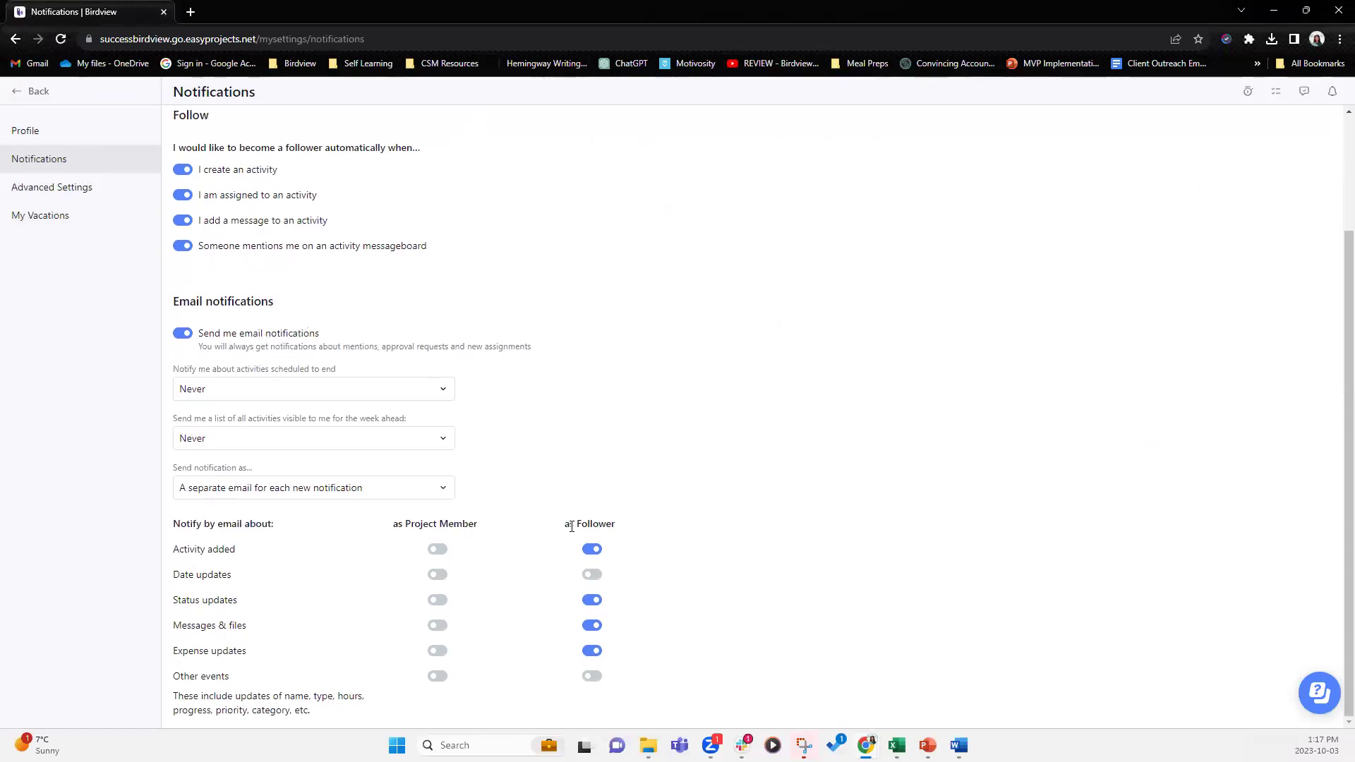
{"action": "left_click_drag", "start_coordinate": [566, 525], "coordinate": [630, 528]}
{"action": "left_click_drag", "start_coordinate": [176, 631], "coordinate": [602, 623]}
{"action": "left_click", "coordinate": [477, 629]}
{"action": "left_click", "coordinate": [591, 651]}
{"action": "scroll", "coordinate": [572, 627], "scroll_direction": "up", "scroll_amount": 2}
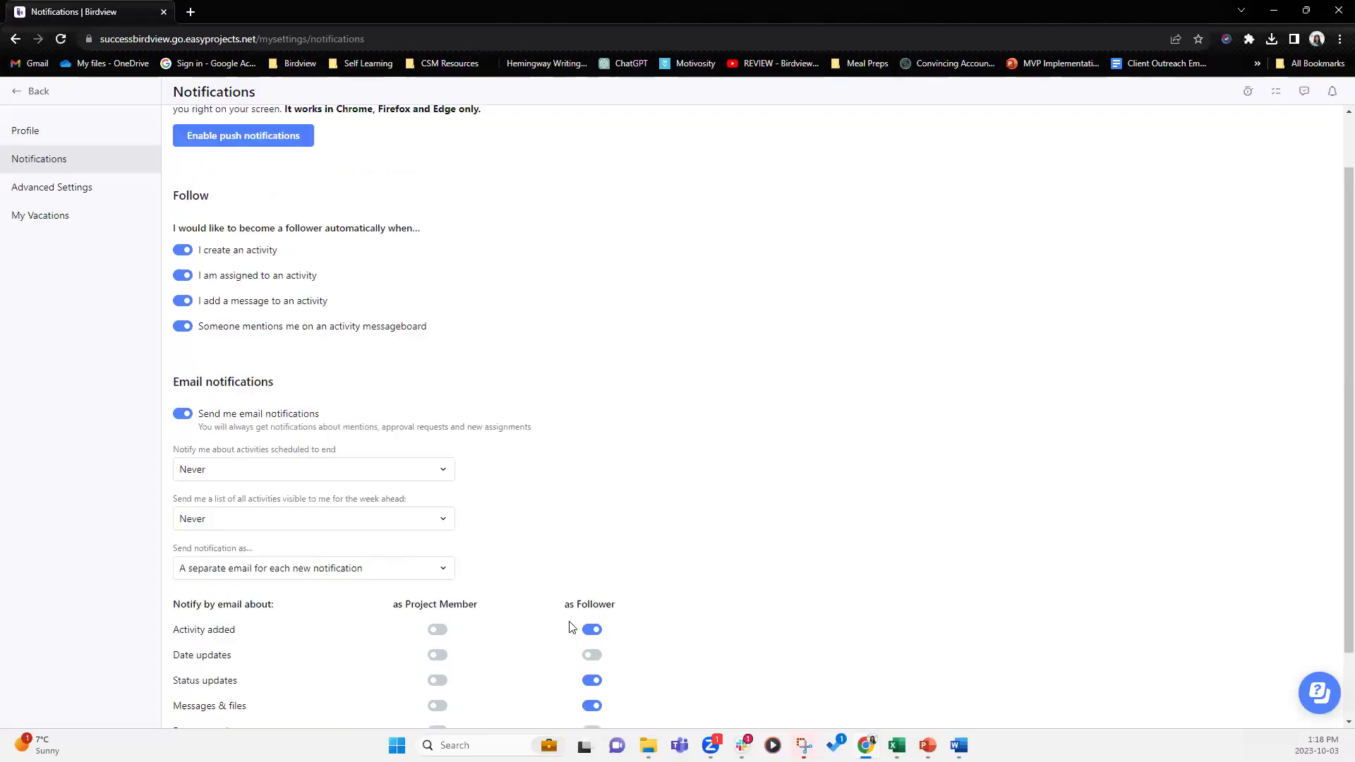
Open the details of task 7177 Topographical Survey and scroll to its 14-item checklist.
{"action": "left_click", "coordinate": [39, 91]}
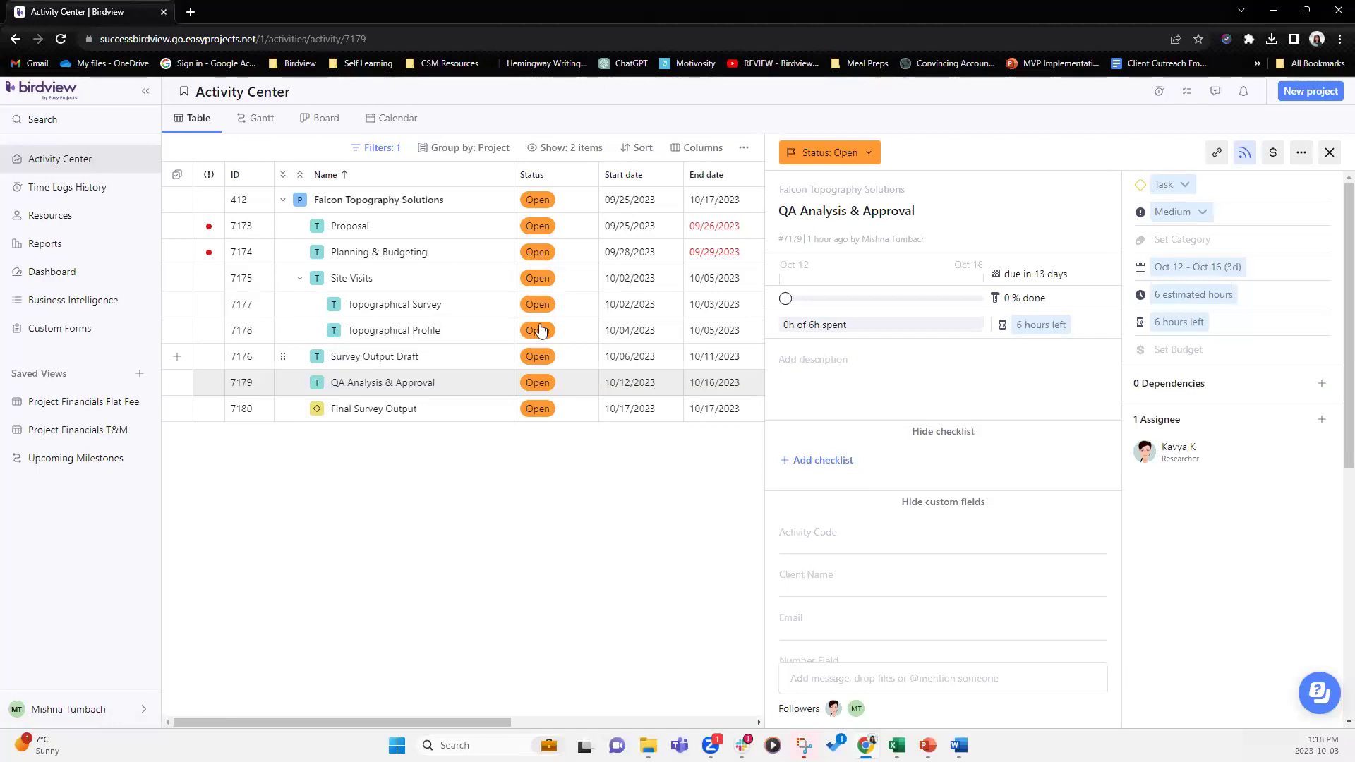
{"action": "left_click", "coordinate": [474, 259]}
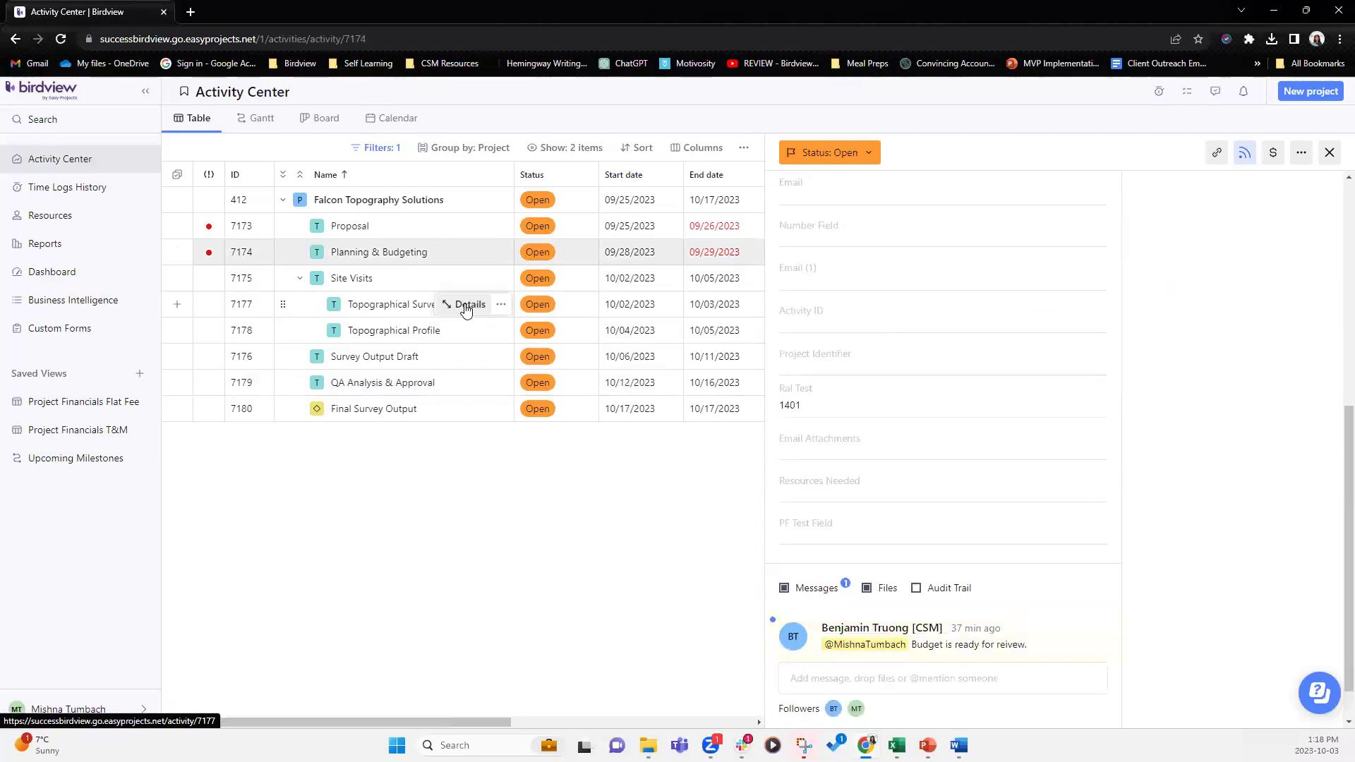
{"action": "left_click", "coordinate": [466, 306]}
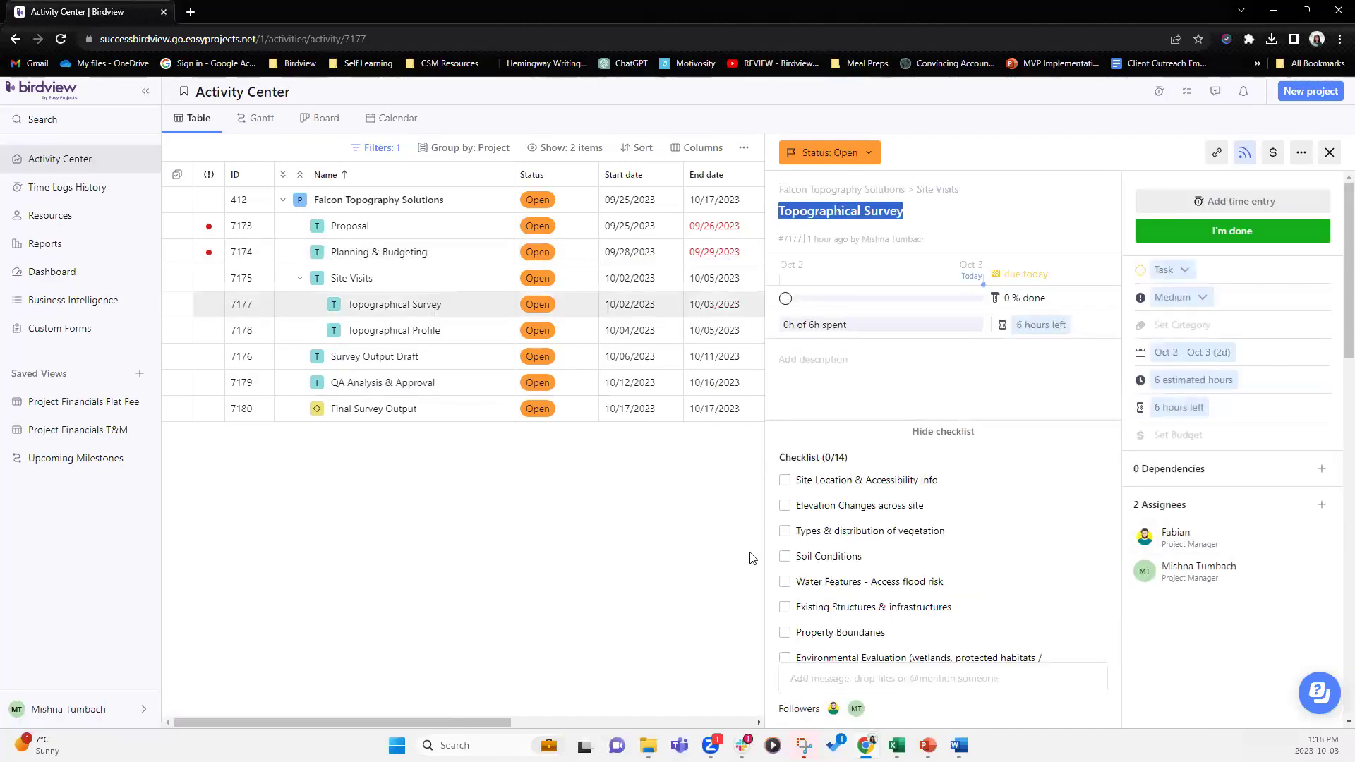
{"action": "scroll", "coordinate": [1058, 554], "scroll_direction": "down", "scroll_amount": 2}
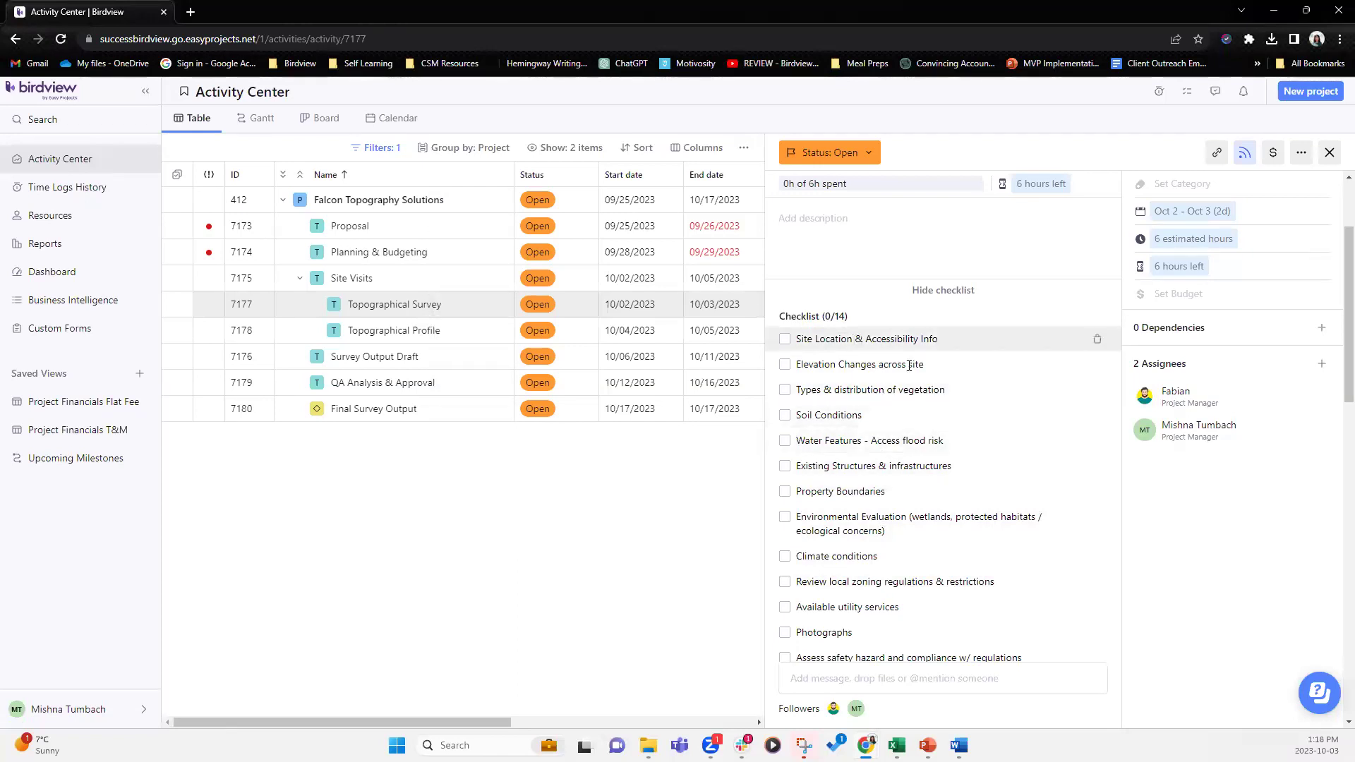
{"action": "scroll", "coordinate": [914, 530], "scroll_direction": "down", "scroll_amount": 4}
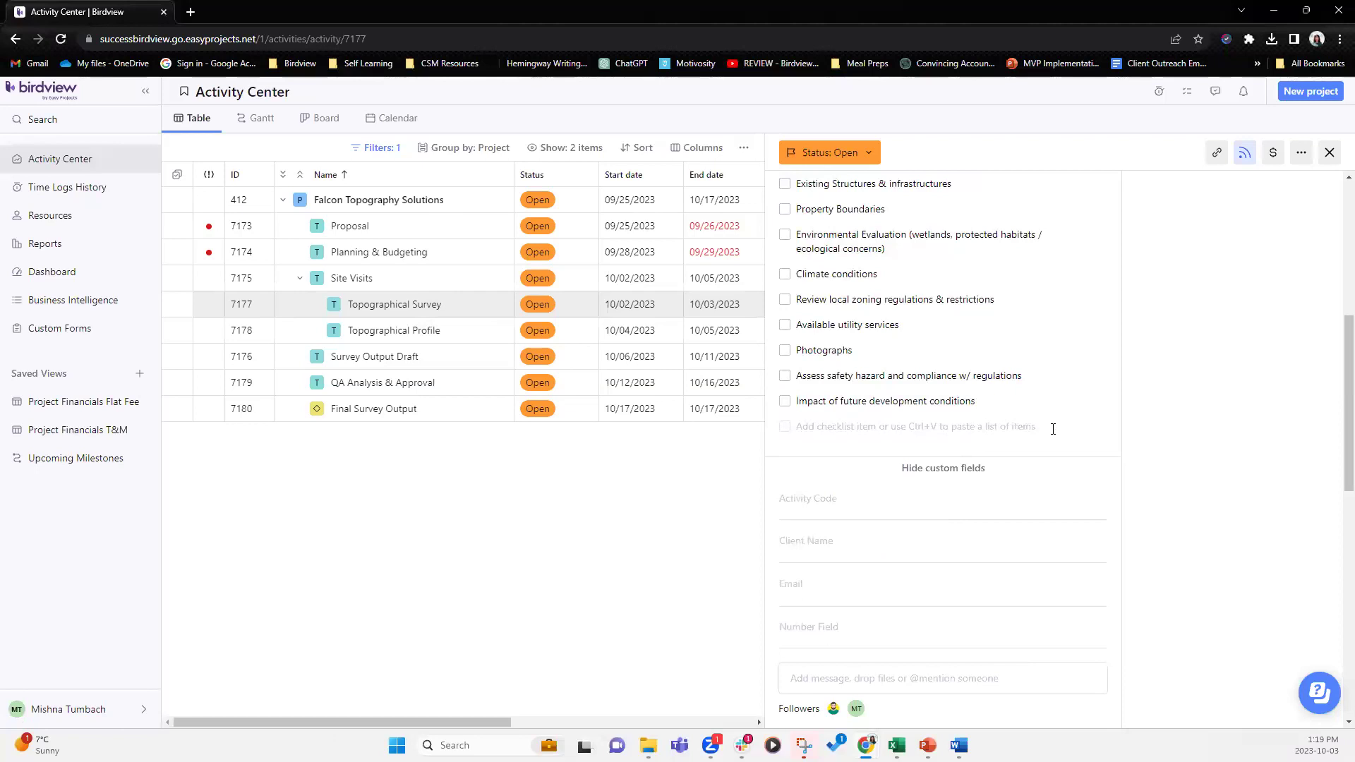
Append 'Testing Checklist' as the 15th Topographical Survey checklist item.
{"action": "left_click", "coordinate": [902, 423]}
{"action": "type", "text": "Testing "}
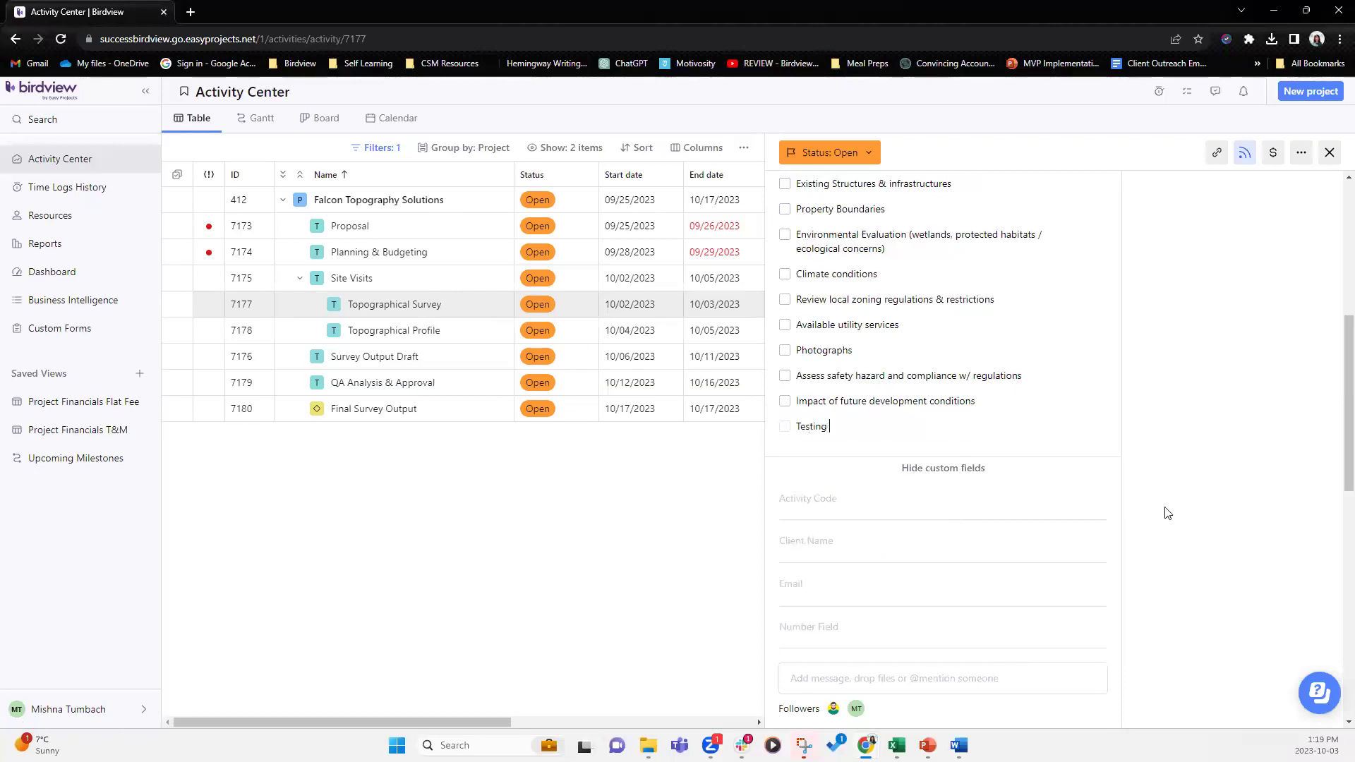
{"action": "type", "text": "Checklist"}
{"action": "key", "text": "Return"}
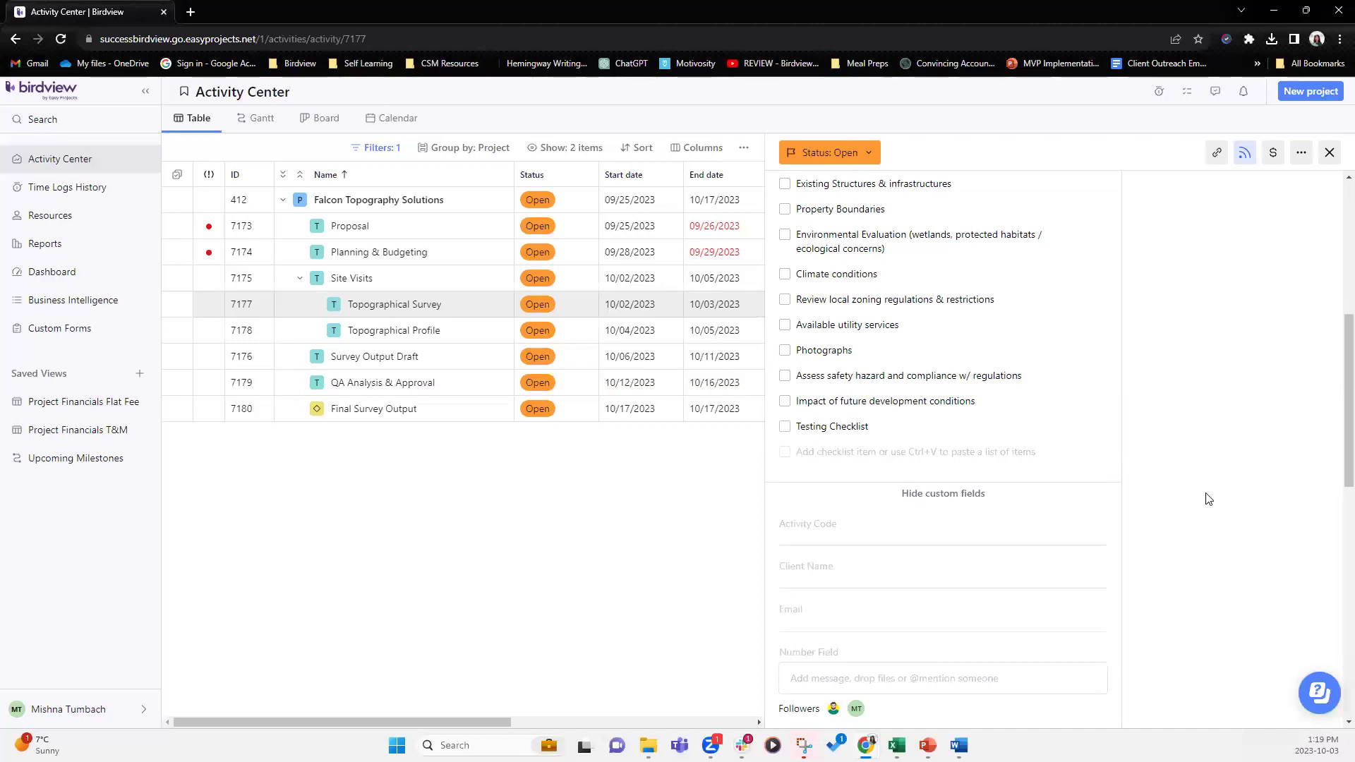
{"action": "scroll", "coordinate": [1186, 498], "scroll_direction": "up", "scroll_amount": 4}
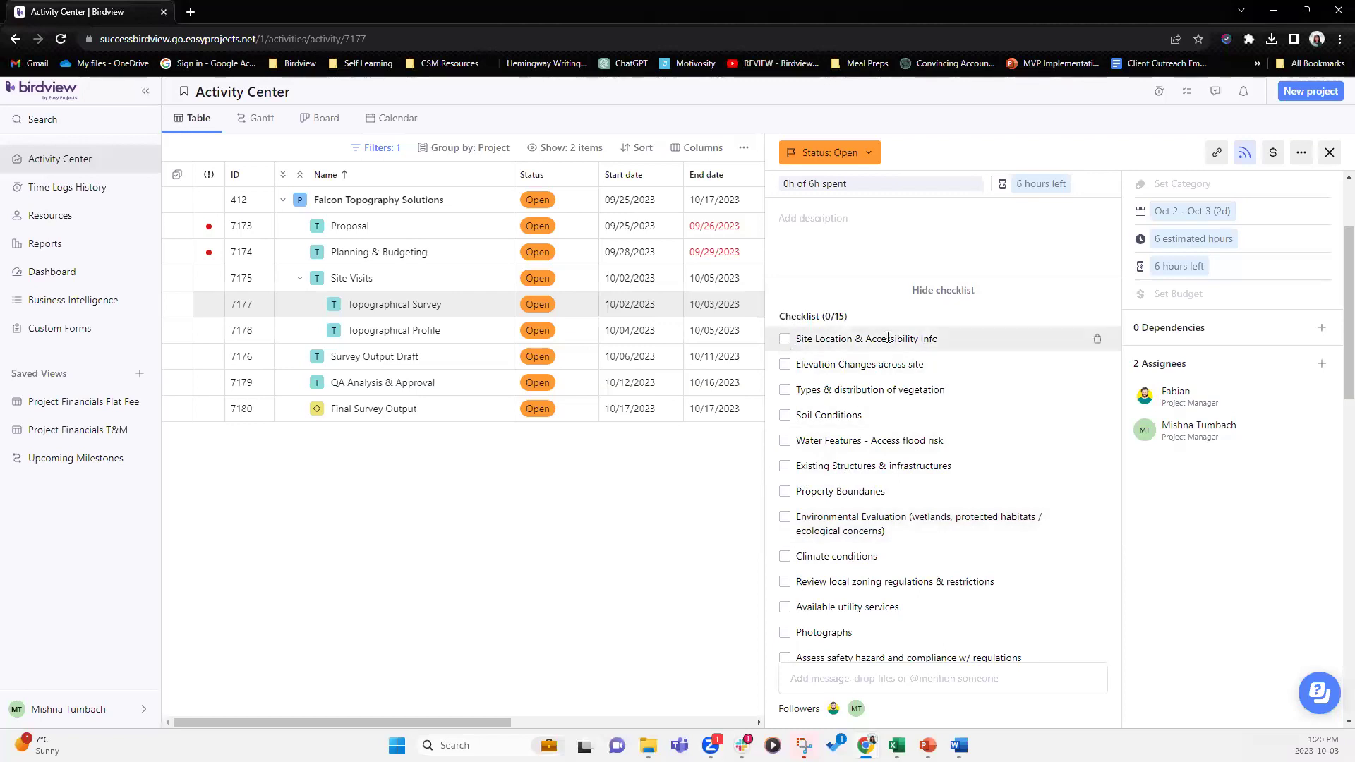
Tick Site Location & Accessibility Info and Available utility services as done in the checklist.
{"action": "left_click", "coordinate": [785, 340]}
{"action": "scroll", "coordinate": [906, 613], "scroll_direction": "down", "scroll_amount": 1}
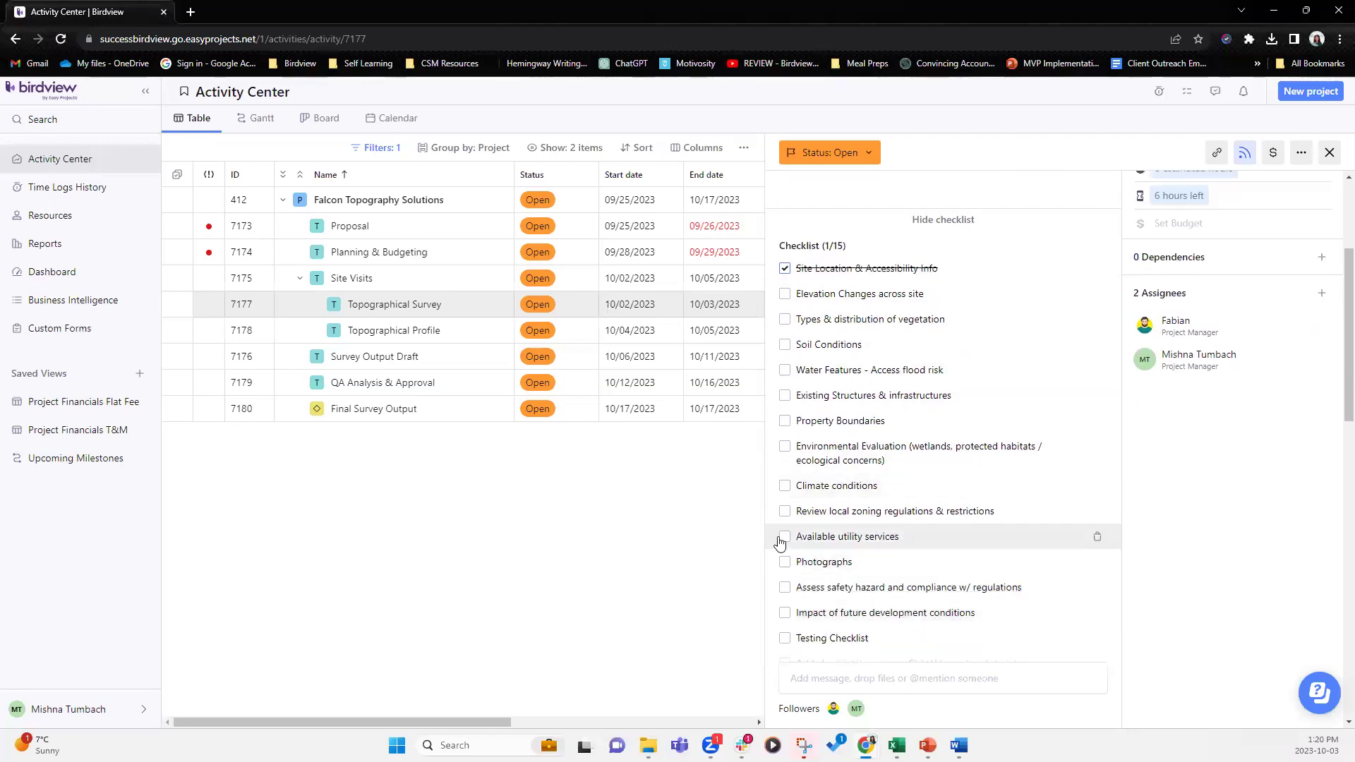
{"action": "triple_click", "coordinate": [822, 538]}
{"action": "left_click", "coordinate": [785, 537]}
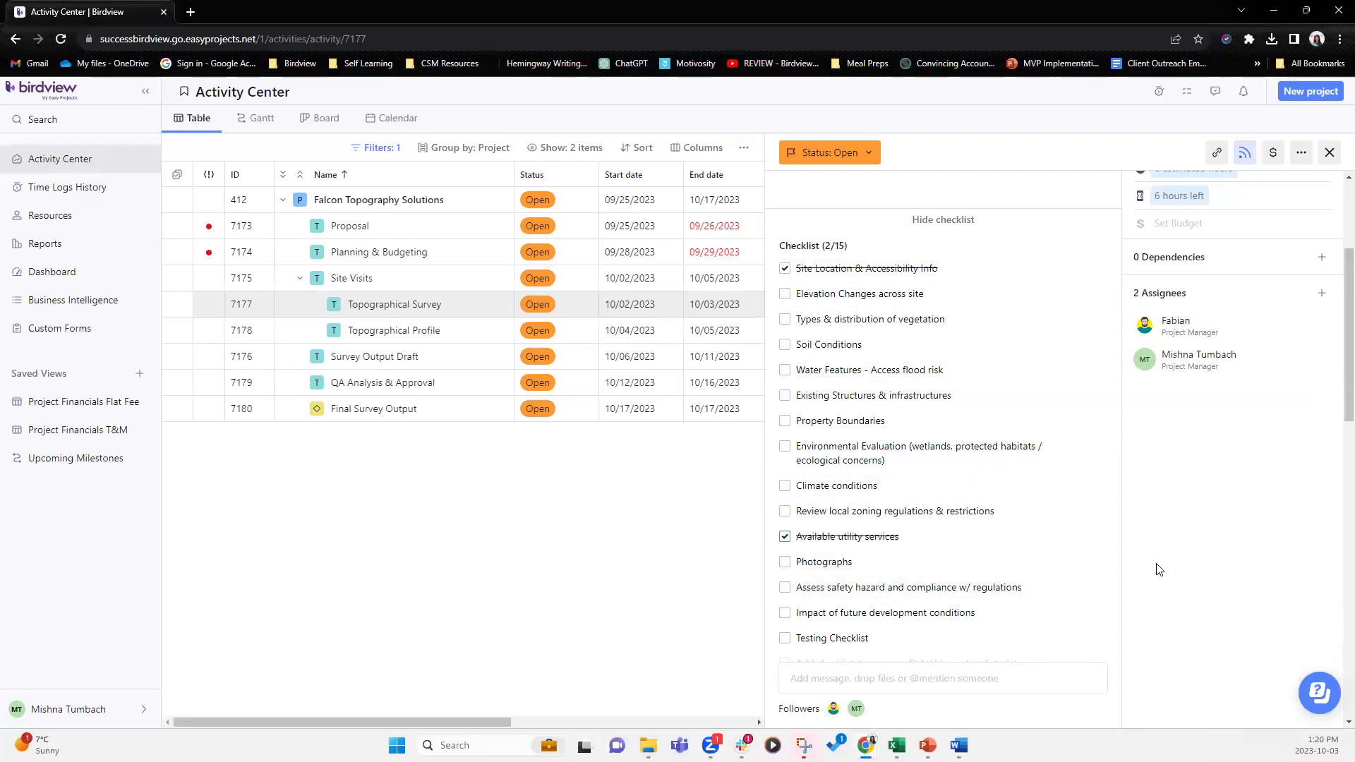
Select and then deselect the Testing Checklist item's text, returning to the top of the list.
{"action": "scroll", "coordinate": [1109, 557], "scroll_direction": "down", "scroll_amount": 1}
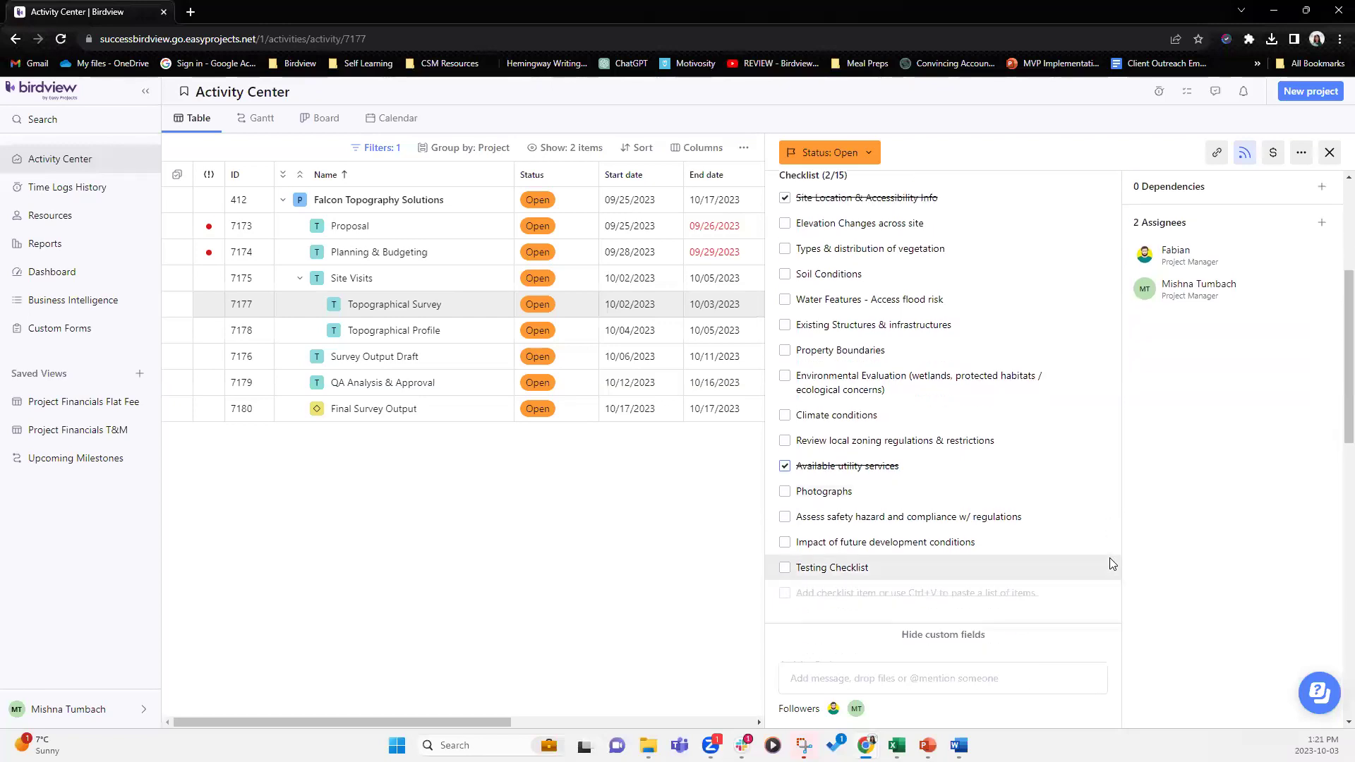
{"action": "triple_click", "coordinate": [854, 566]}
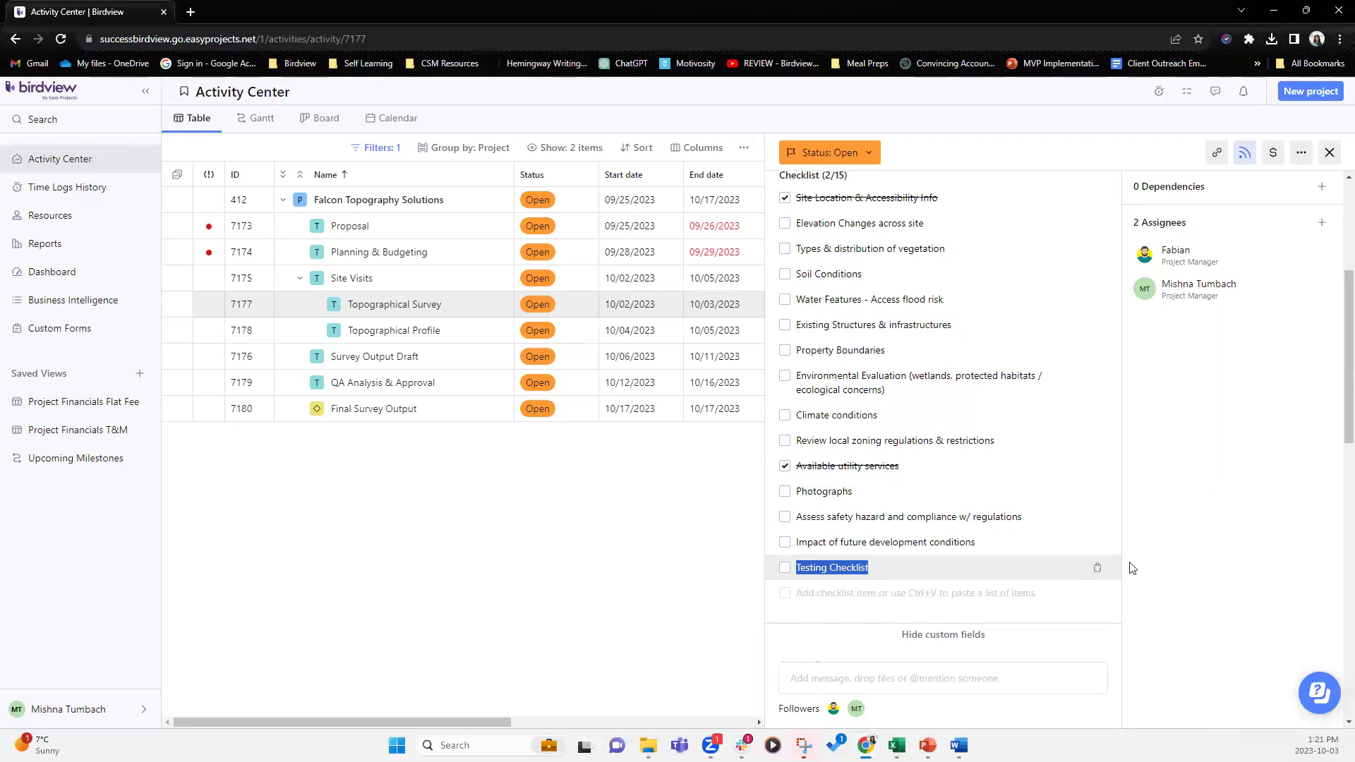
{"action": "left_click", "coordinate": [1224, 544]}
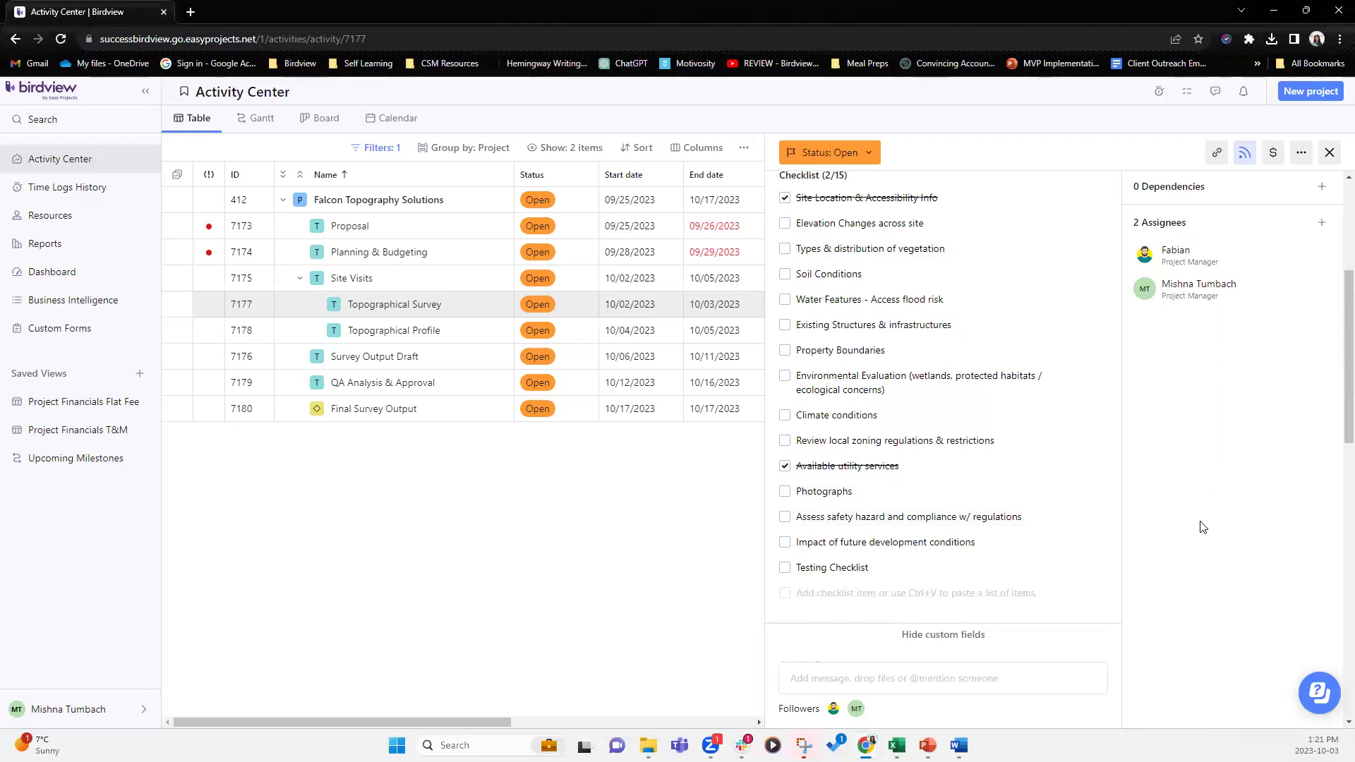
{"action": "scroll", "coordinate": [1178, 517], "scroll_direction": "up", "scroll_amount": 2}
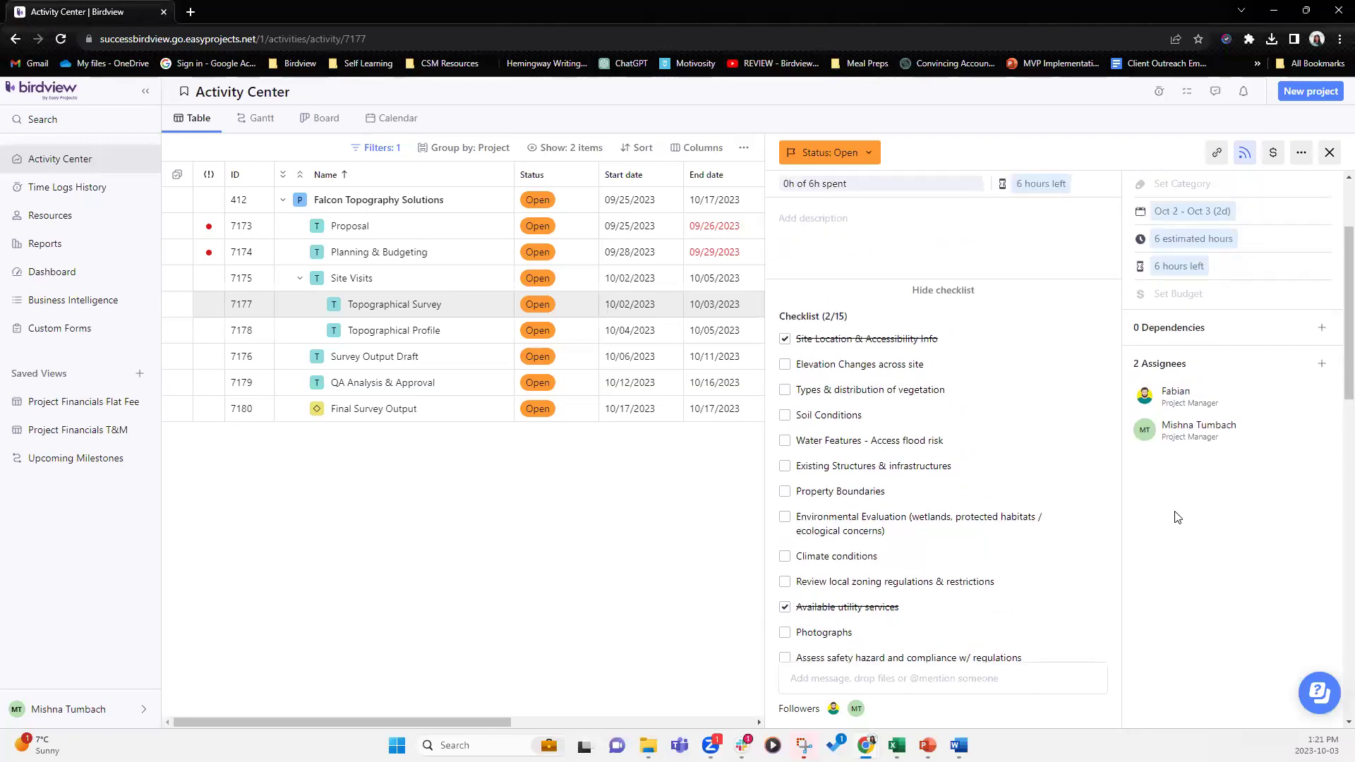
{"action": "scroll", "coordinate": [1178, 517], "scroll_direction": "up", "scroll_amount": 2}
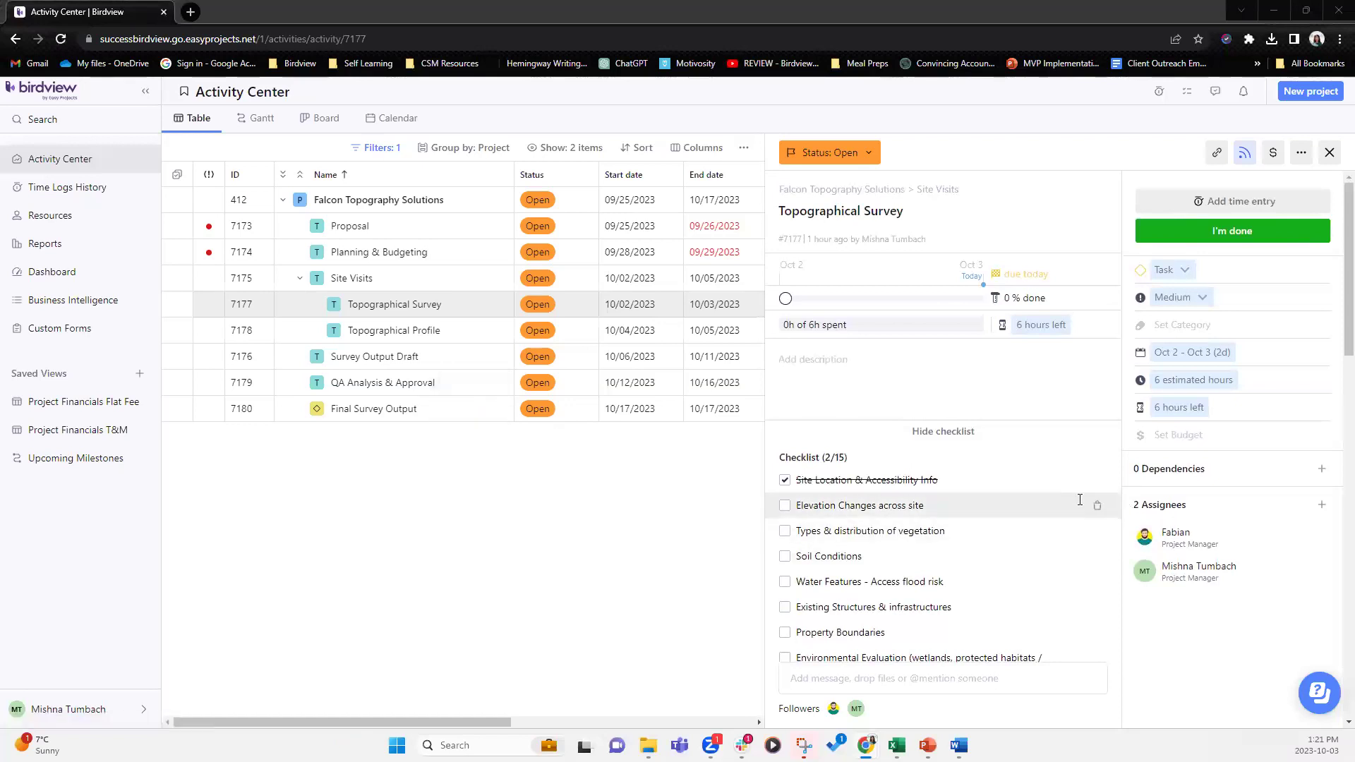
Try dragging Elevation Changes across site up the list, then pull the stray text out.
{"action": "left_click_drag", "start_coordinate": [1031, 507], "coordinate": [1028, 475]}
{"action": "left_click_drag", "start_coordinate": [861, 505], "coordinate": [1030, 480]}
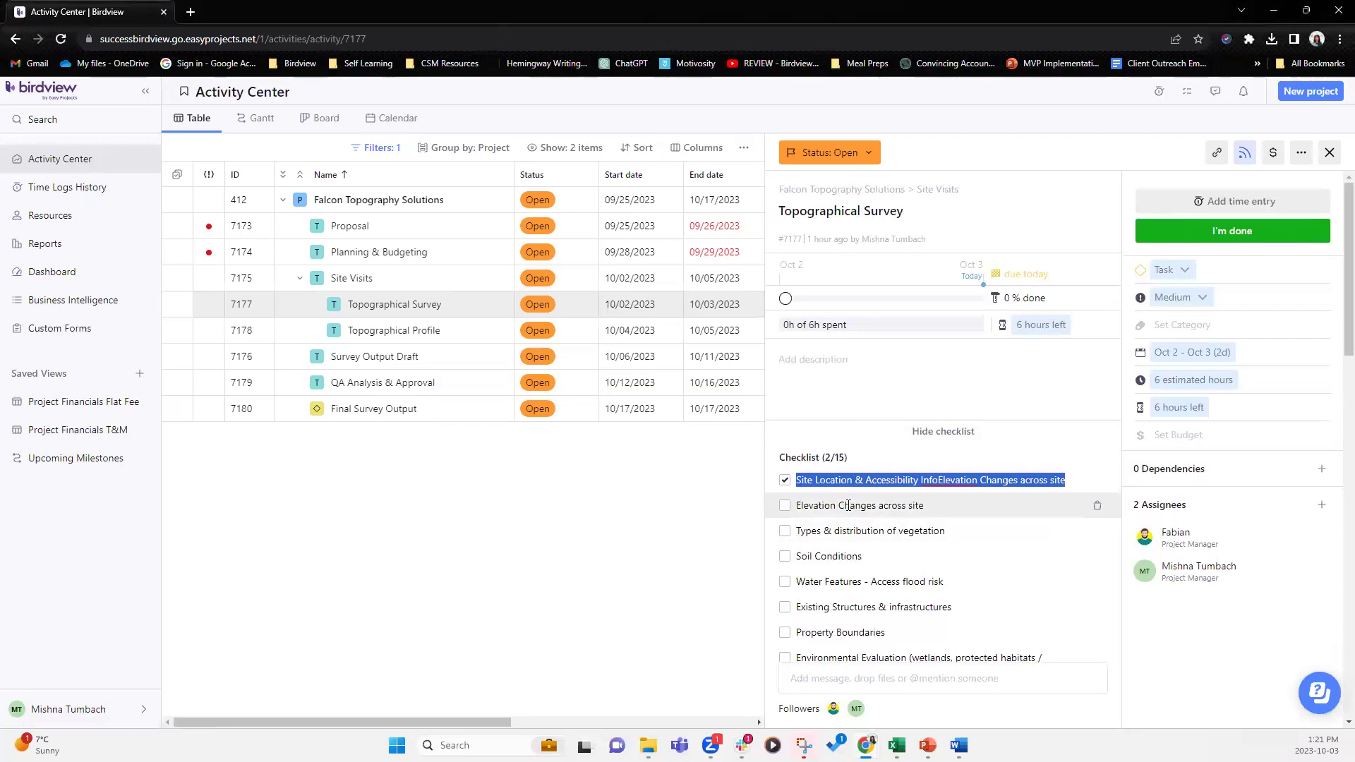
{"action": "left_click_drag", "start_coordinate": [861, 505], "coordinate": [845, 480]}
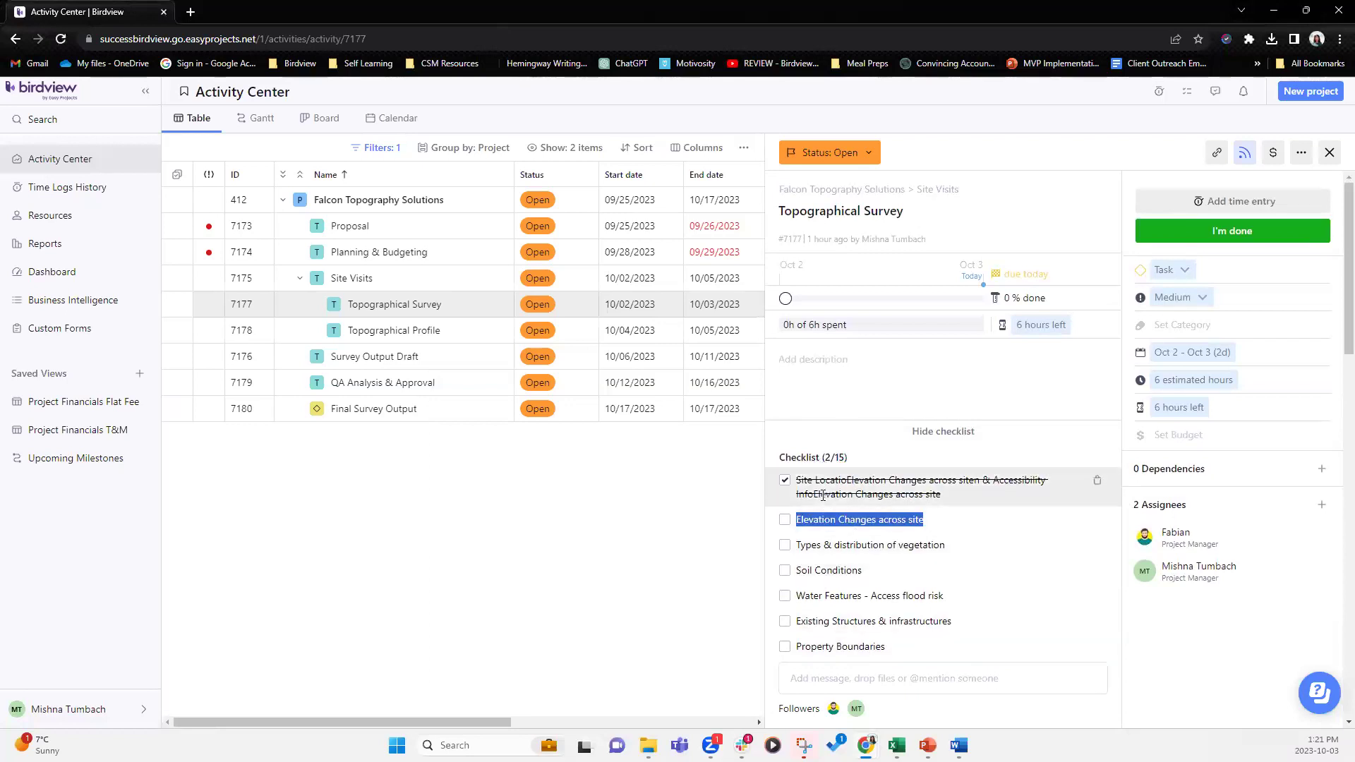
{"action": "mouse_move", "coordinate": [824, 494]}
{"action": "left_mouse_down"}
{"action": "mouse_move", "coordinate": [831, 529]}
{"action": "mouse_move", "coordinate": [824, 499]}
{"action": "mouse_move", "coordinate": [834, 516]}
{"action": "left_mouse_up"}
Try moving Types & distribution of vegetation and Elevation Changes across site to the top.
{"action": "triple_click", "coordinate": [915, 544]}
{"action": "left_click_drag", "start_coordinate": [916, 545], "coordinate": [892, 489]}
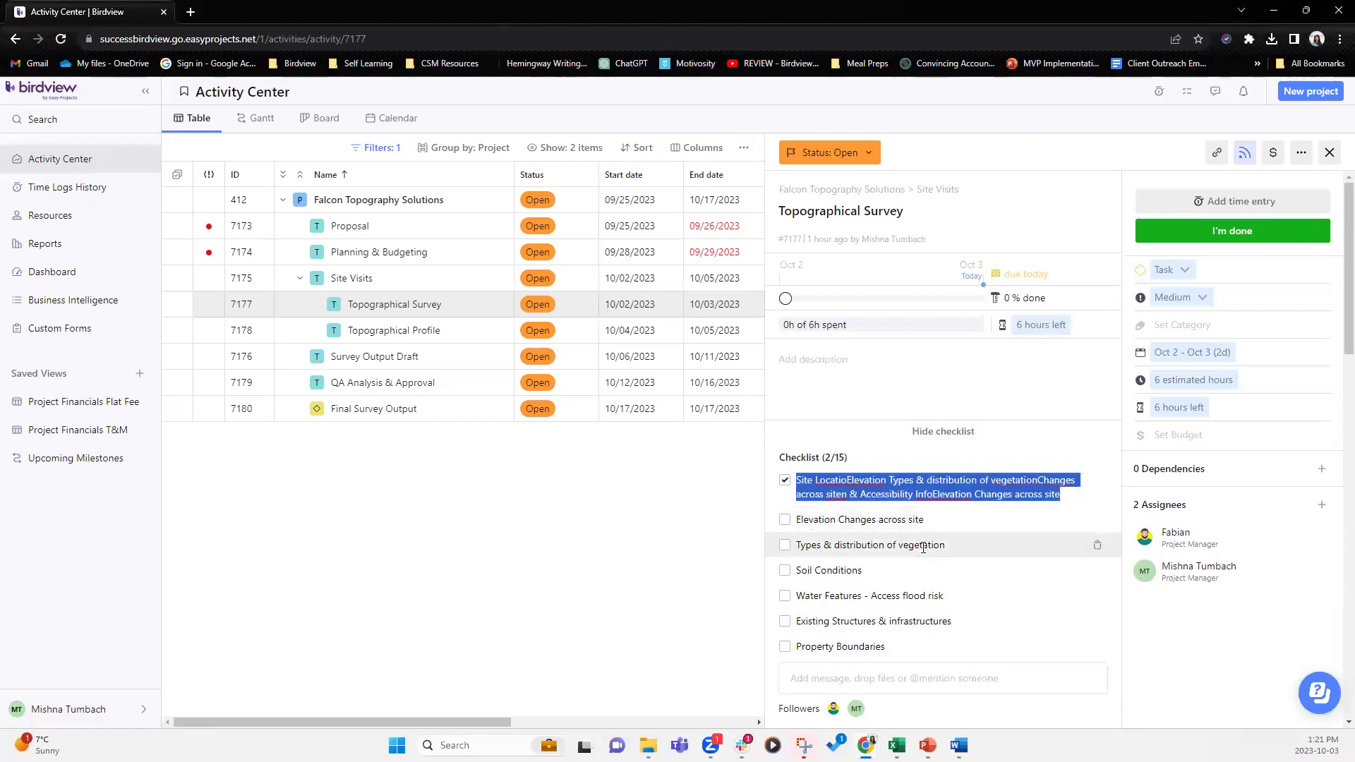
{"action": "triple_click", "coordinate": [840, 520]}
{"action": "left_click_drag", "start_coordinate": [840, 519], "coordinate": [879, 527]}
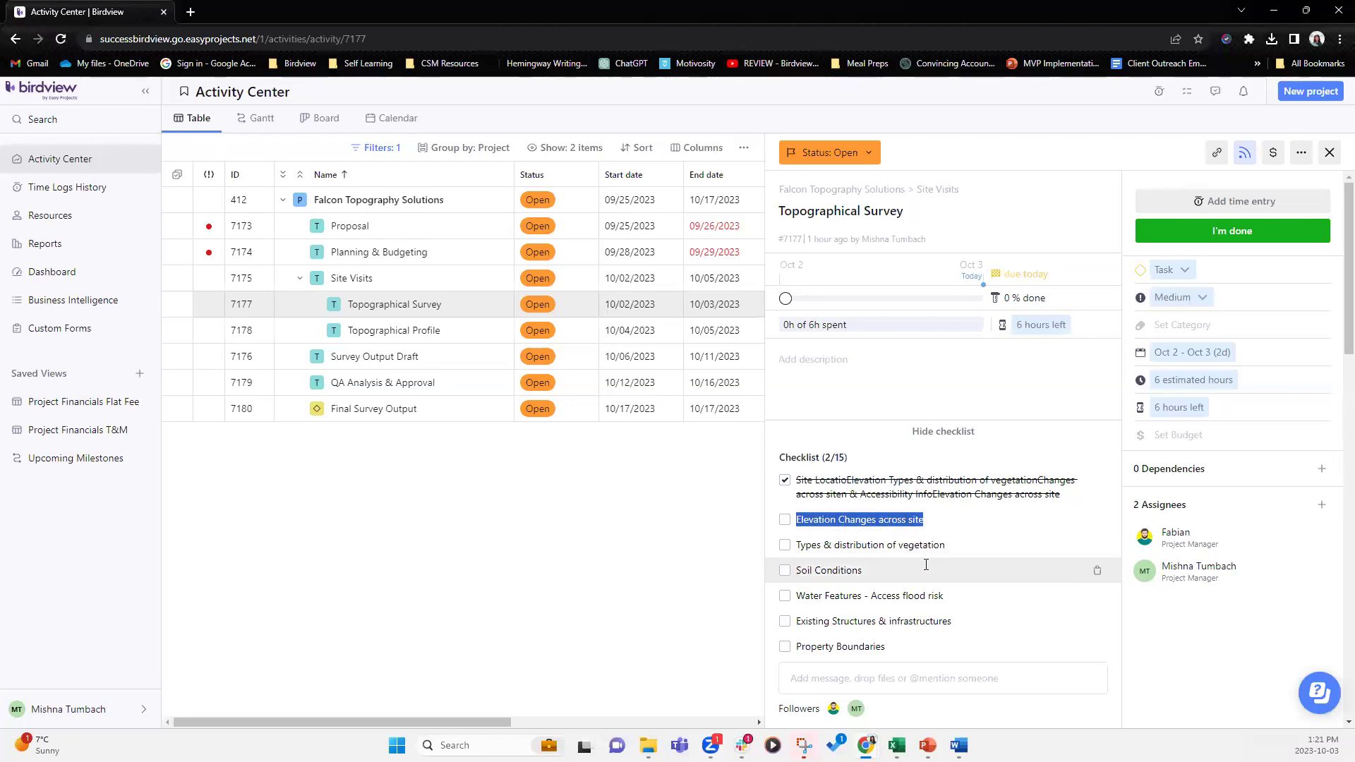
{"action": "scroll", "coordinate": [942, 571], "scroll_direction": "down", "scroll_amount": 2}
{"action": "scroll", "coordinate": [945, 570], "scroll_direction": "down", "scroll_amount": 2}
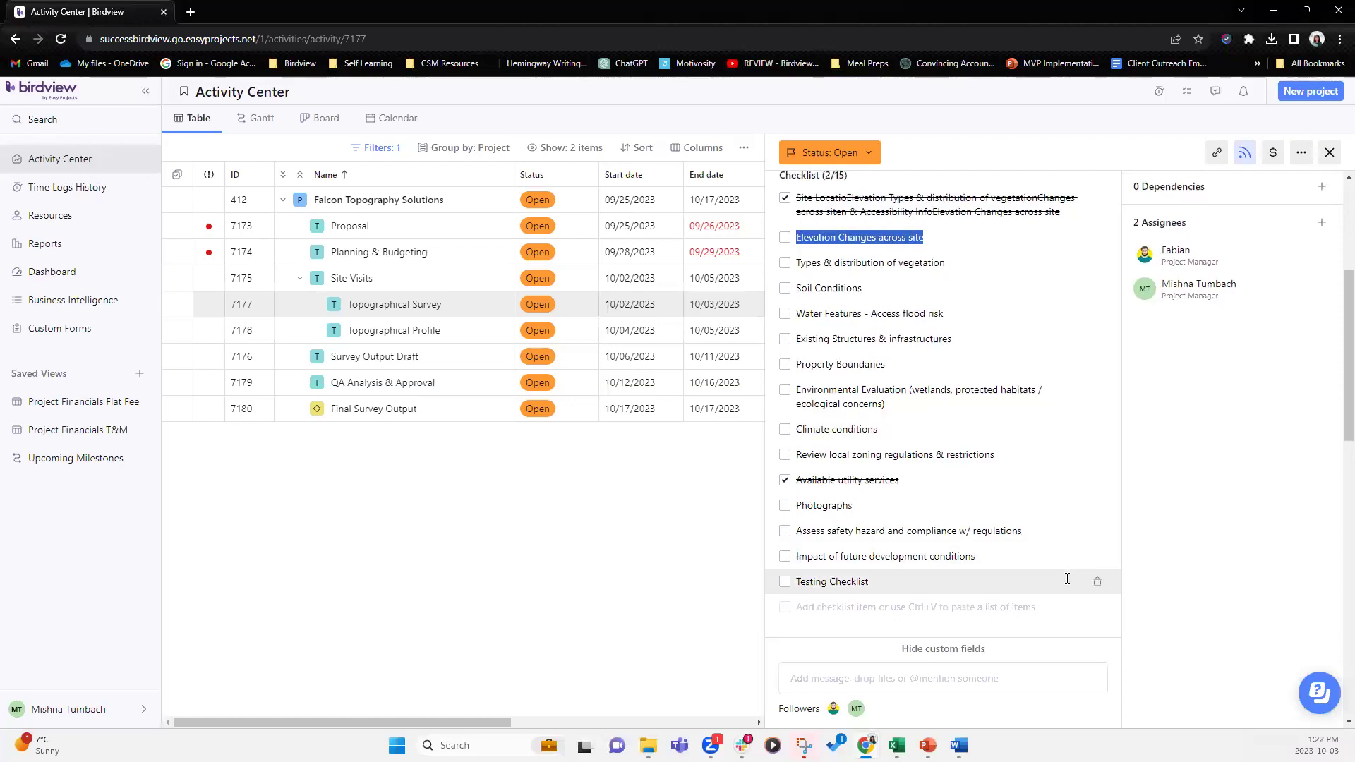
{"action": "scroll", "coordinate": [1067, 579], "scroll_direction": "up", "scroll_amount": 2}
{"action": "scroll", "coordinate": [1067, 577], "scroll_direction": "down", "scroll_amount": 2}
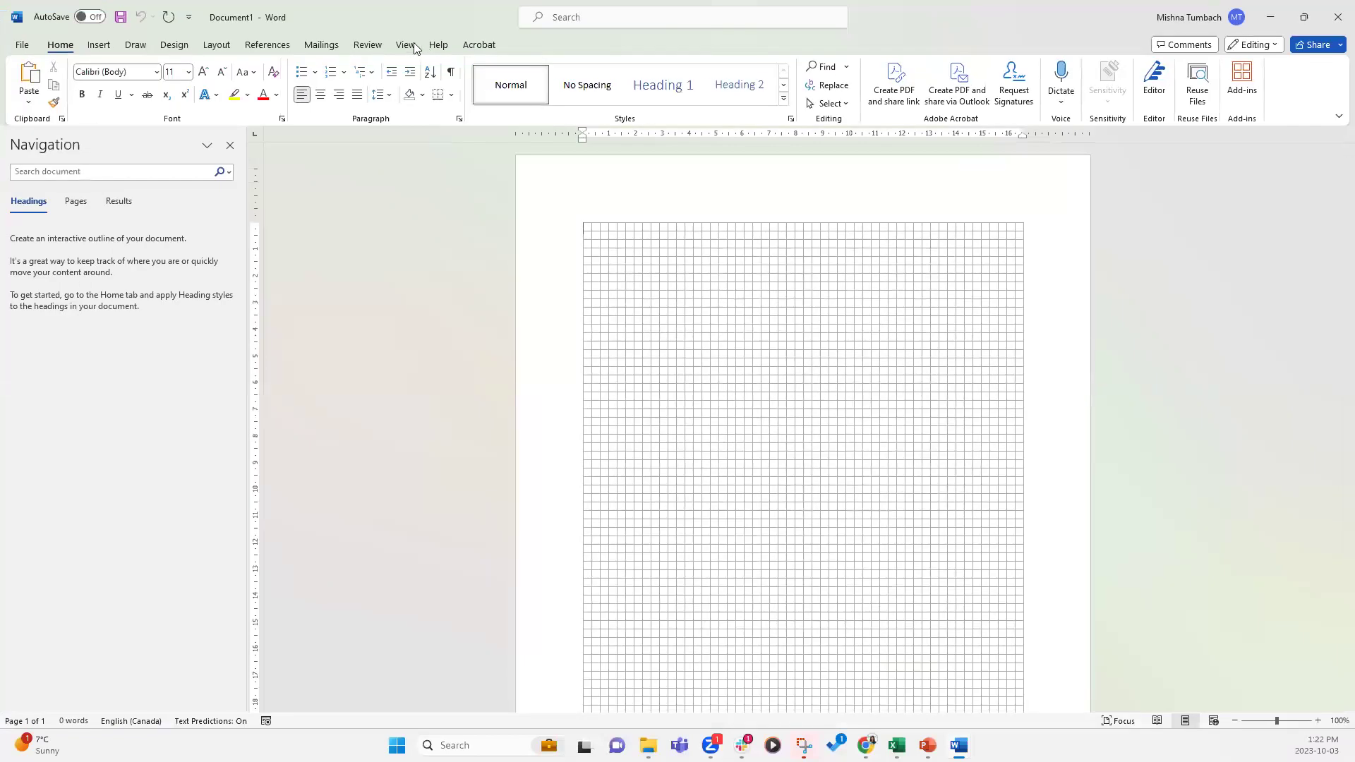
Hide Word's gridlines and type 'Testing checklist 1', pasting a copy on a second line.
{"action": "left_click", "coordinate": [408, 46]}
{"action": "left_click", "coordinate": [354, 88]}
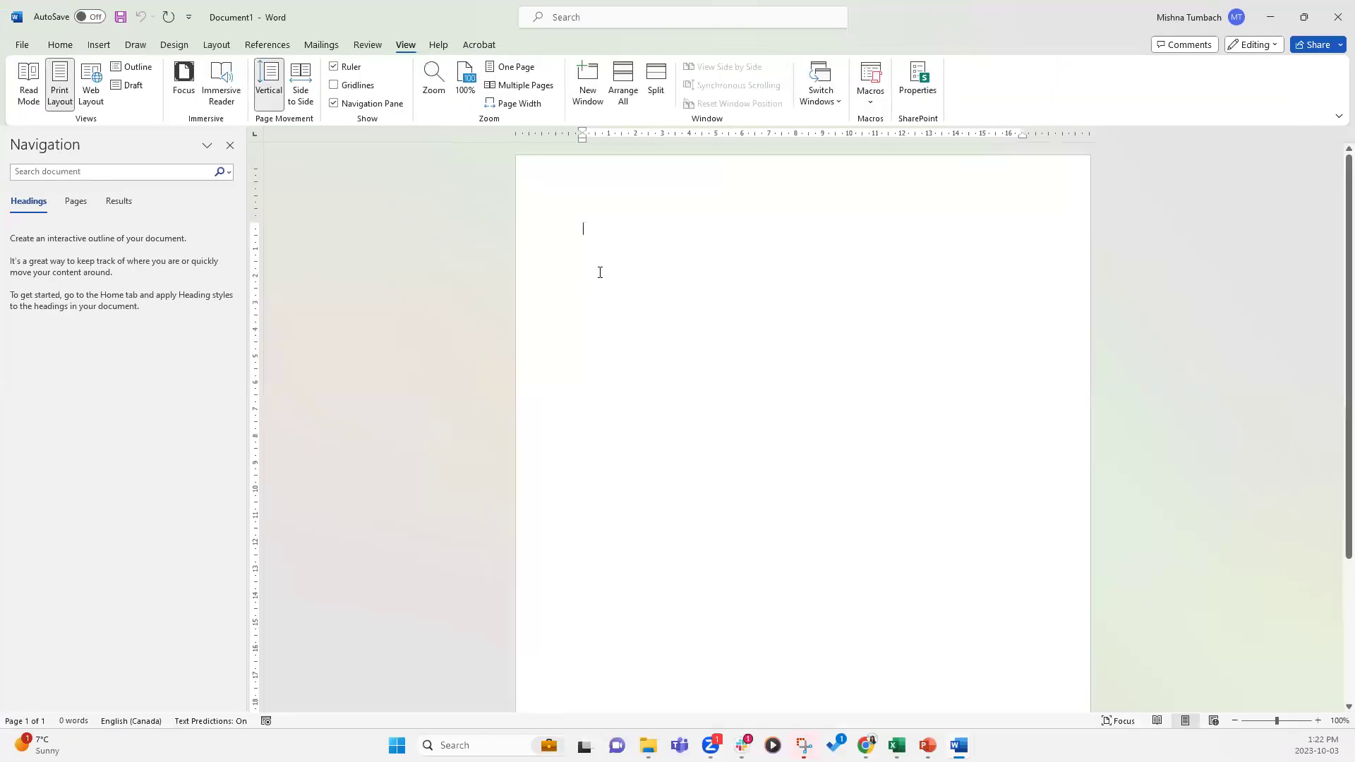
{"action": "type", "text": "Testing che"}
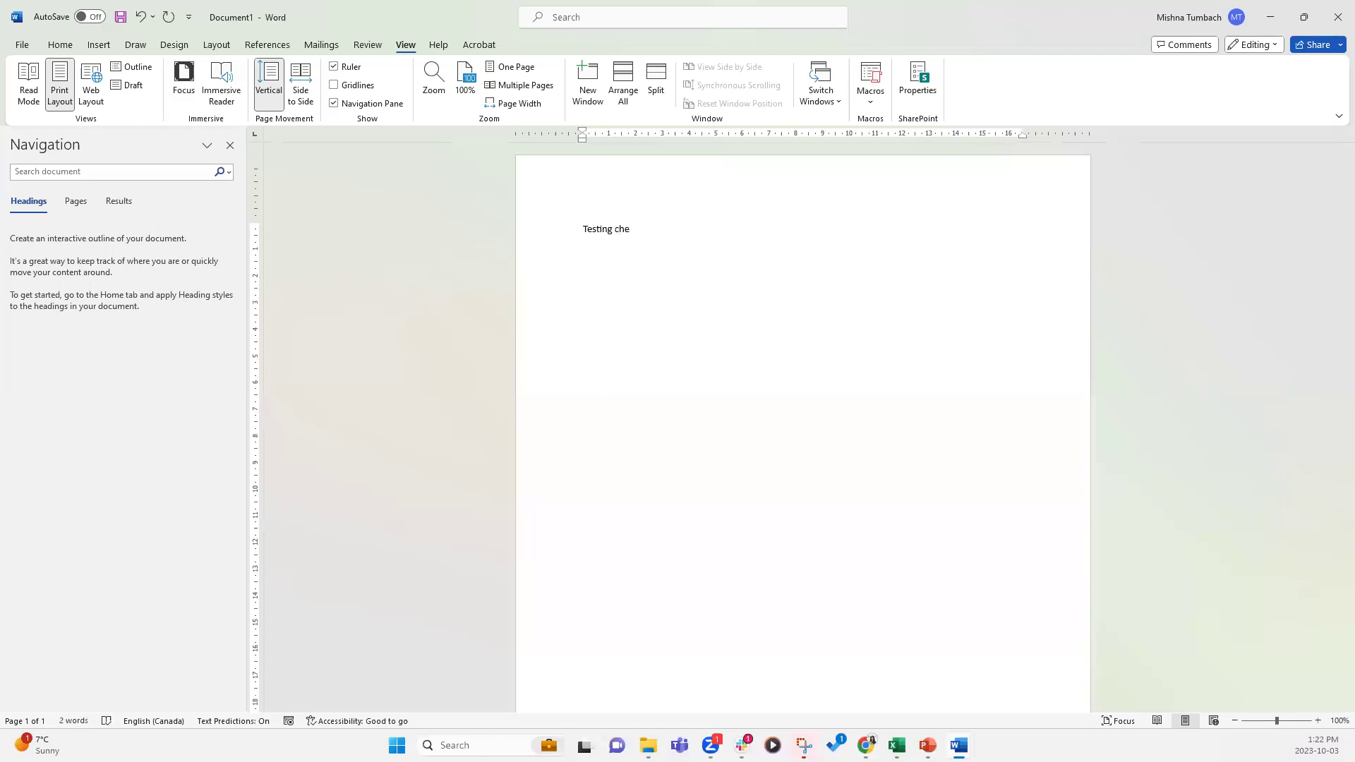
{"action": "type", "text": "cklist 1"}
{"action": "key", "text": "ctrl+a"}
{"action": "key", "text": "ctrl+c"}
{"action": "key", "text": "Right"}
{"action": "key", "text": "Return"}
{"action": "key", "text": "ctrl+v"}
{"action": "key", "text": "Escape"}
Turn the copies into 'Testing checklist 2' and '3', select all three lines, and return to Birdview.
{"action": "key", "text": "BackSpace"}
{"action": "type", "text": "2"}
{"action": "key", "text": "Return"}
{"action": "key", "text": "ctrl+v"}
{"action": "key", "text": "Escape"}
{"action": "key", "text": "BackSpace"}
{"action": "type", "text": "3"}
{"action": "key", "text": "Return"}
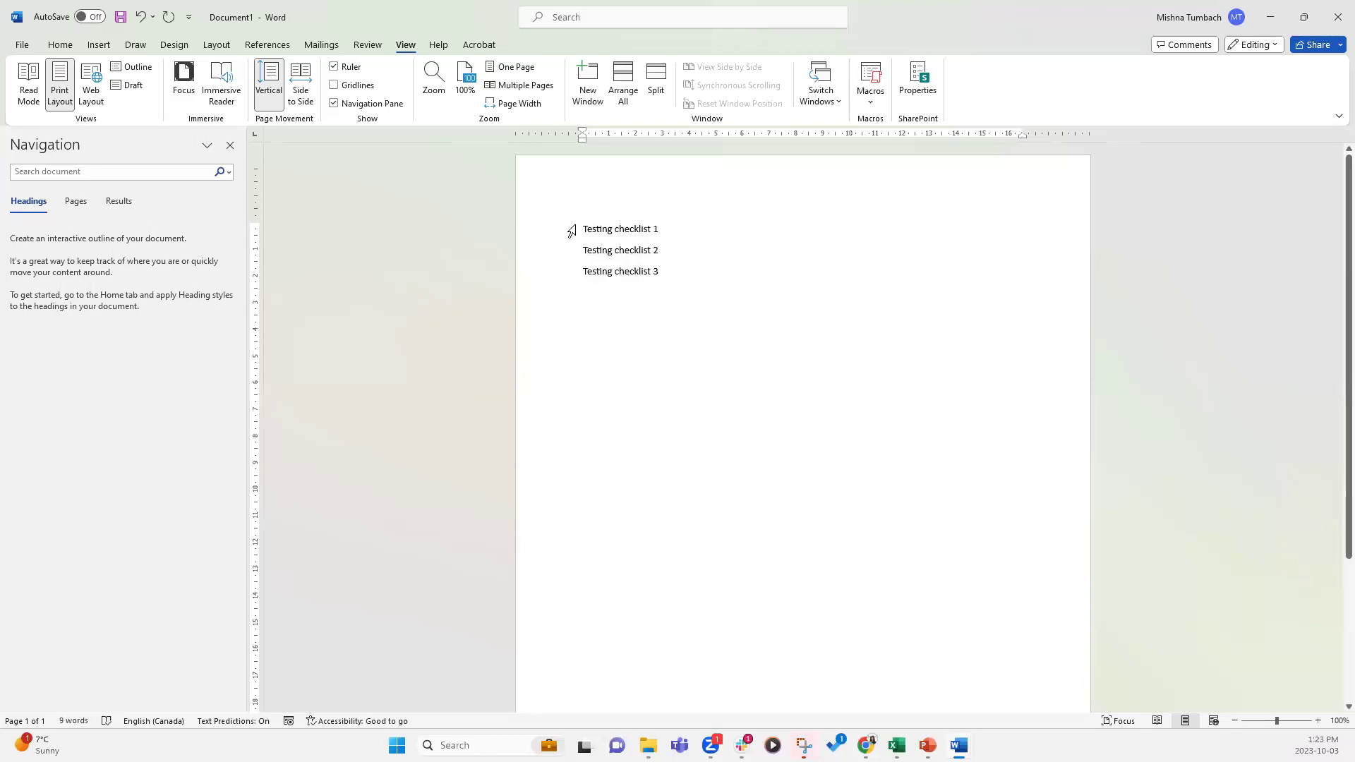
{"action": "left_click_drag", "start_coordinate": [572, 231], "coordinate": [666, 278]}
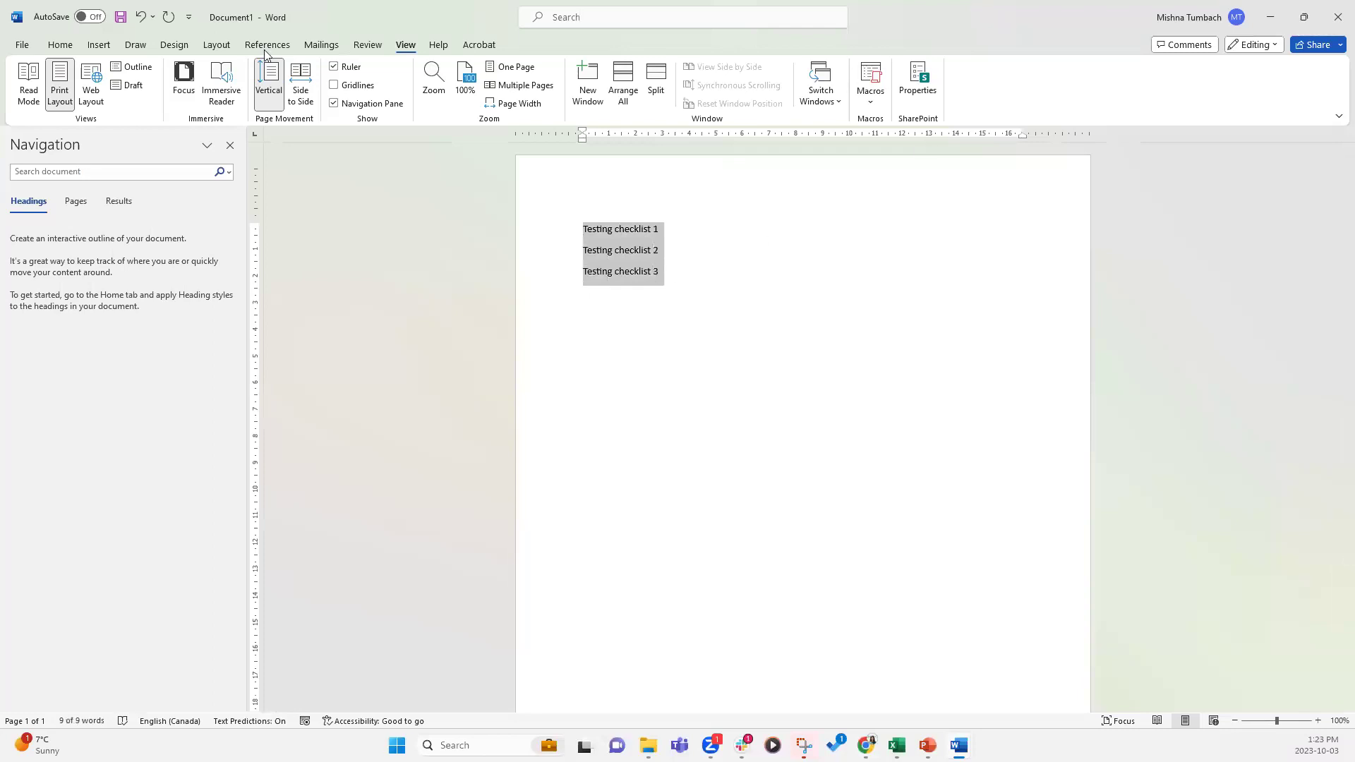
{"action": "key", "text": "alt+Tab"}
Paste Testing checklist 1, 2 and 3 into the Add checklist item field.
{"action": "scroll", "coordinate": [847, 423], "scroll_direction": "down", "scroll_amount": 5}
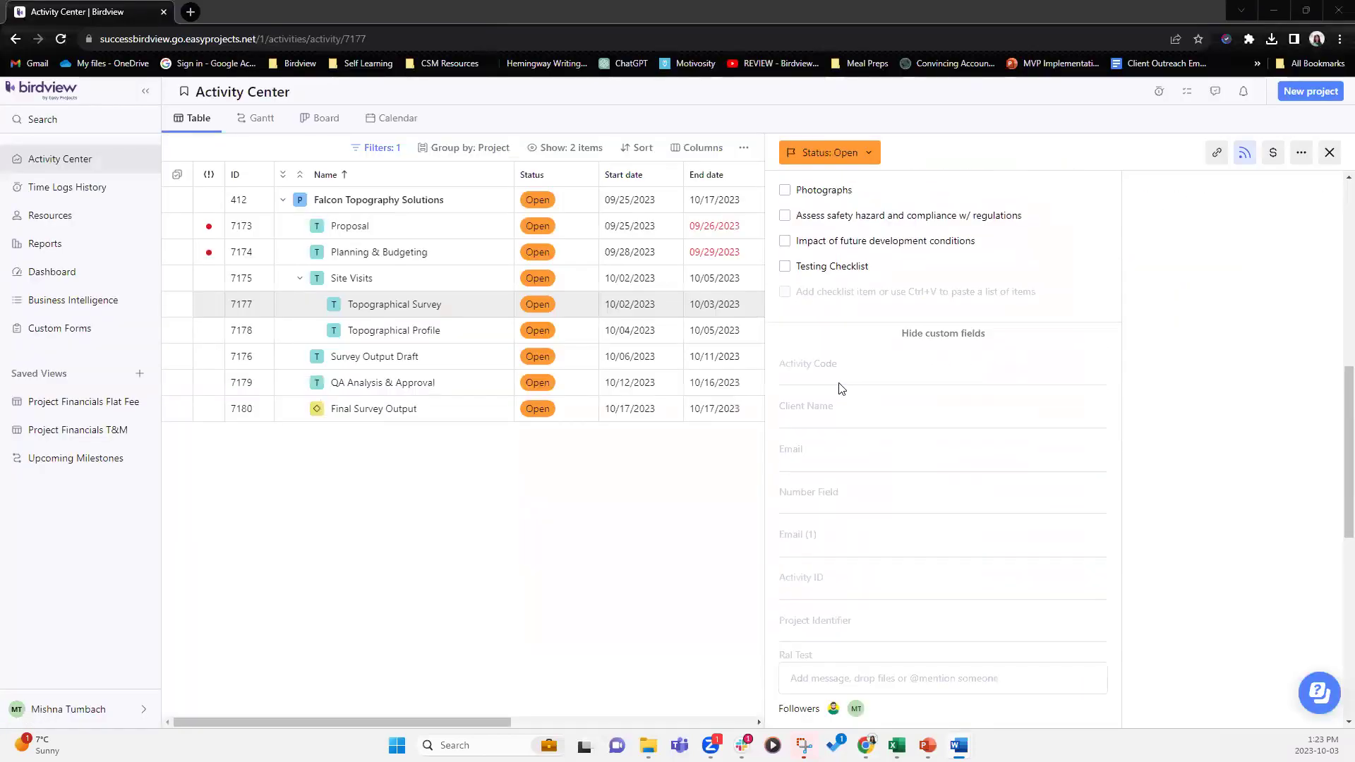
{"action": "scroll", "coordinate": [843, 381], "scroll_direction": "up", "scroll_amount": 1}
{"action": "left_click", "coordinate": [852, 326]}
{"action": "key", "text": "ctrl+v"}
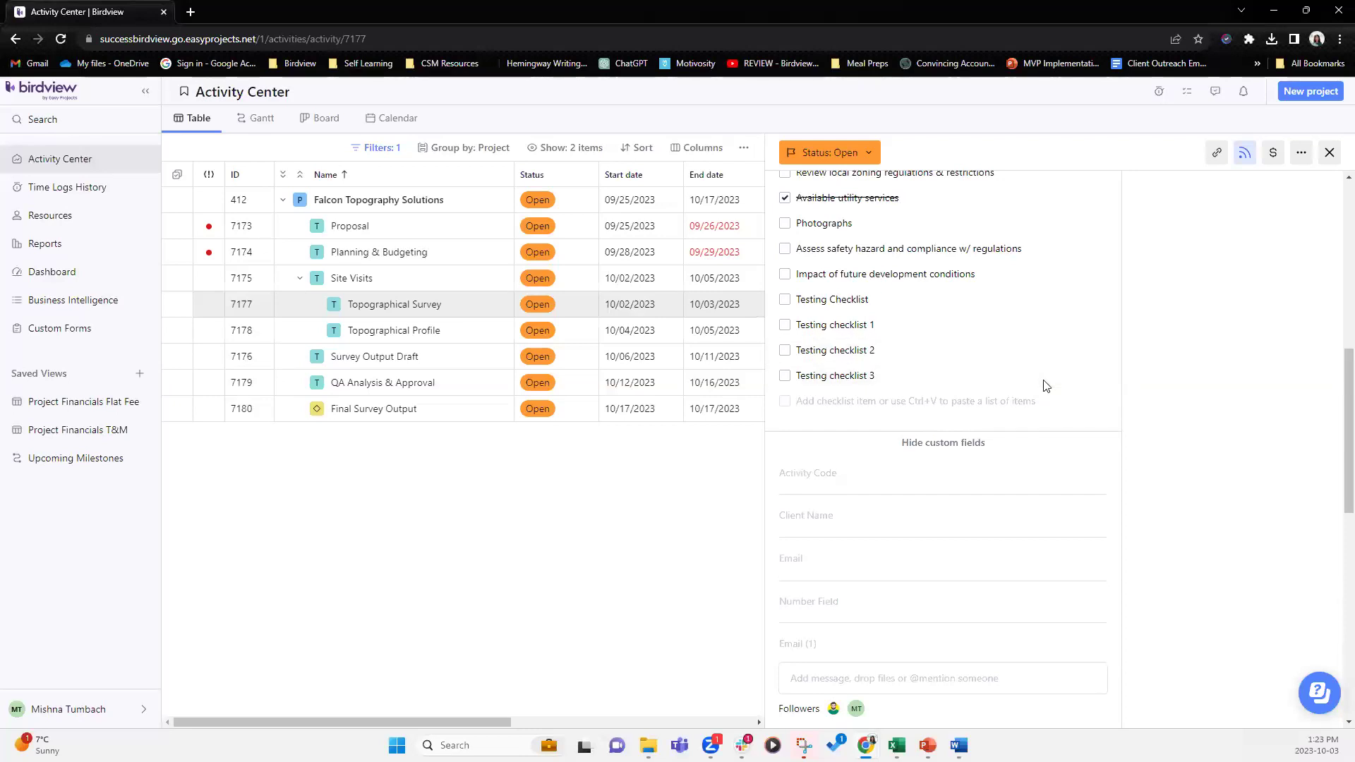
{"action": "scroll", "coordinate": [1168, 395], "scroll_direction": "up", "scroll_amount": 5}
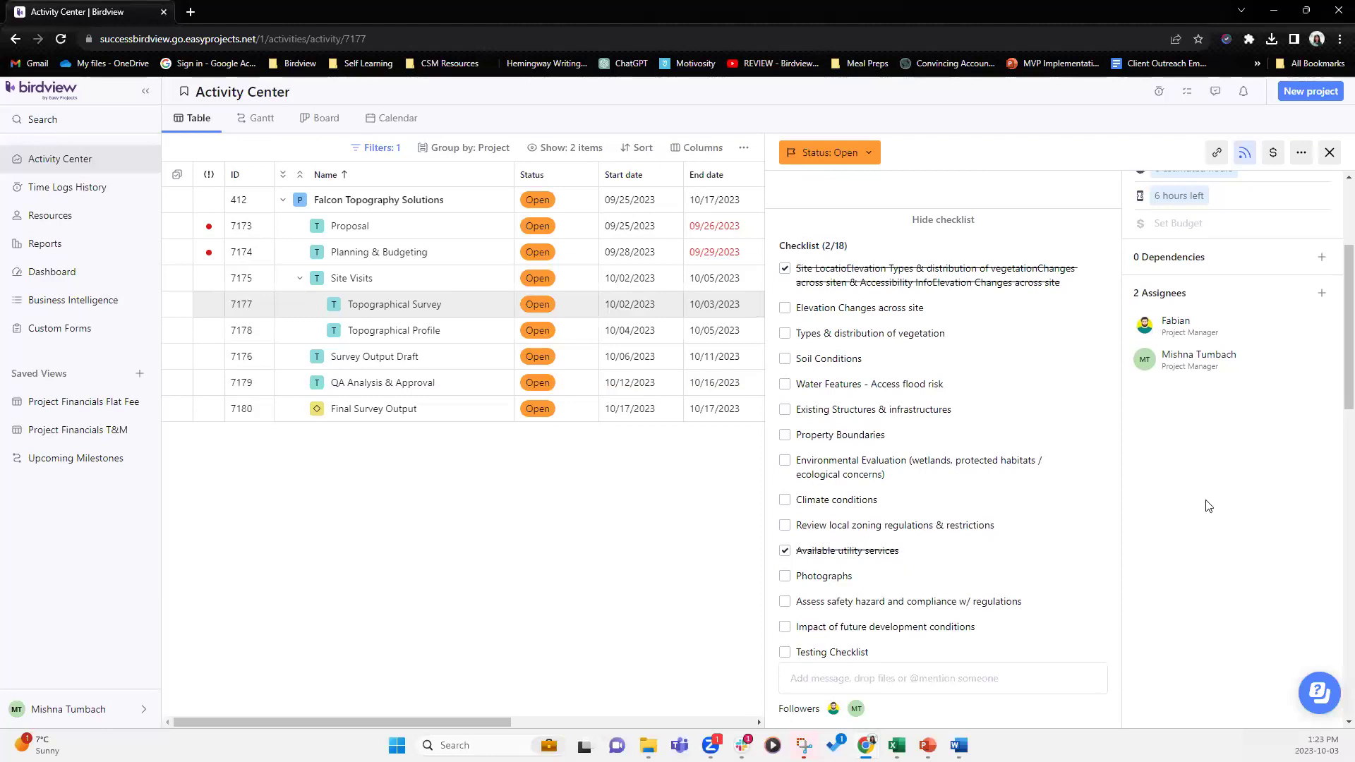
Scroll down to the Messages section showing the map image and its 'Please look in detail.' comment.
{"action": "left_click", "coordinate": [952, 679]}
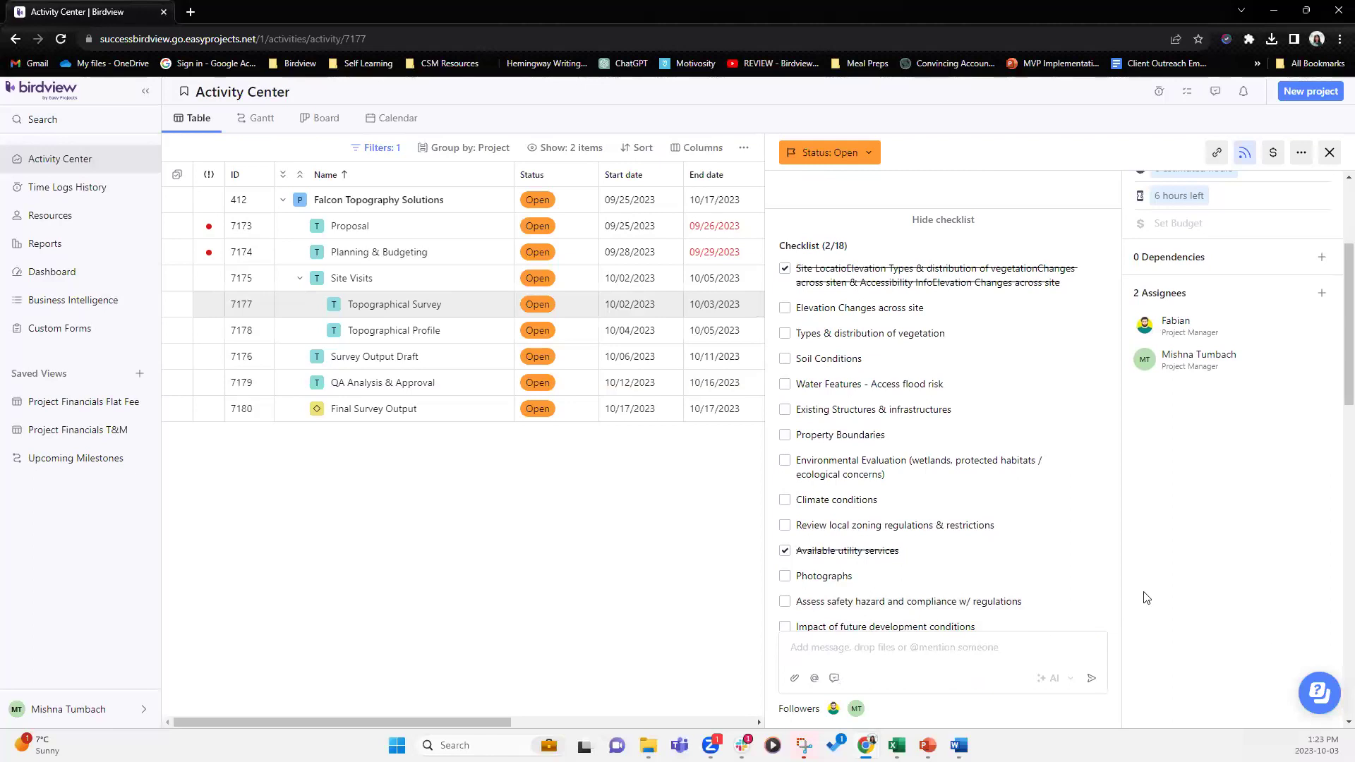
{"action": "scroll", "coordinate": [1143, 597], "scroll_direction": "down", "scroll_amount": 2}
{"action": "scroll", "coordinate": [1143, 597], "scroll_direction": "down", "scroll_amount": 4}
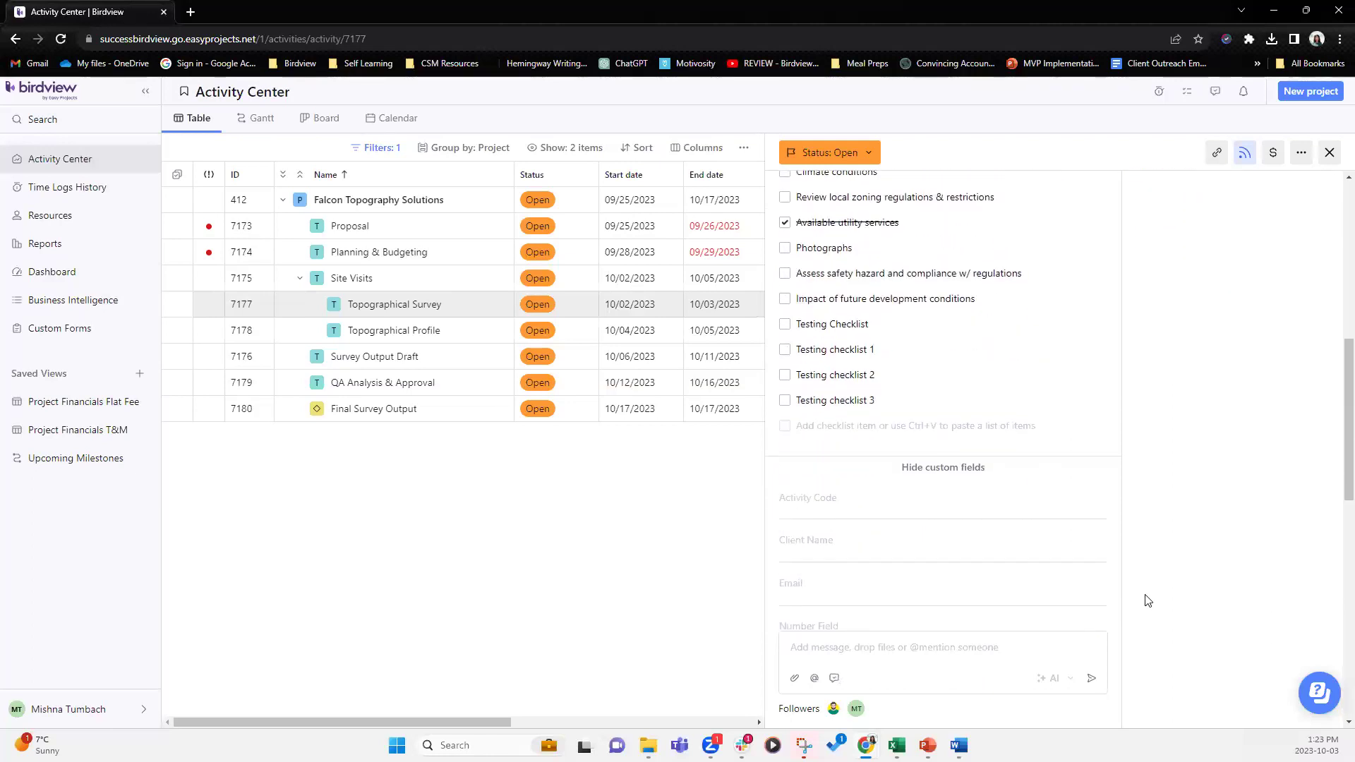
{"action": "left_click", "coordinate": [952, 649]}
{"action": "left_click", "coordinate": [1207, 620]}
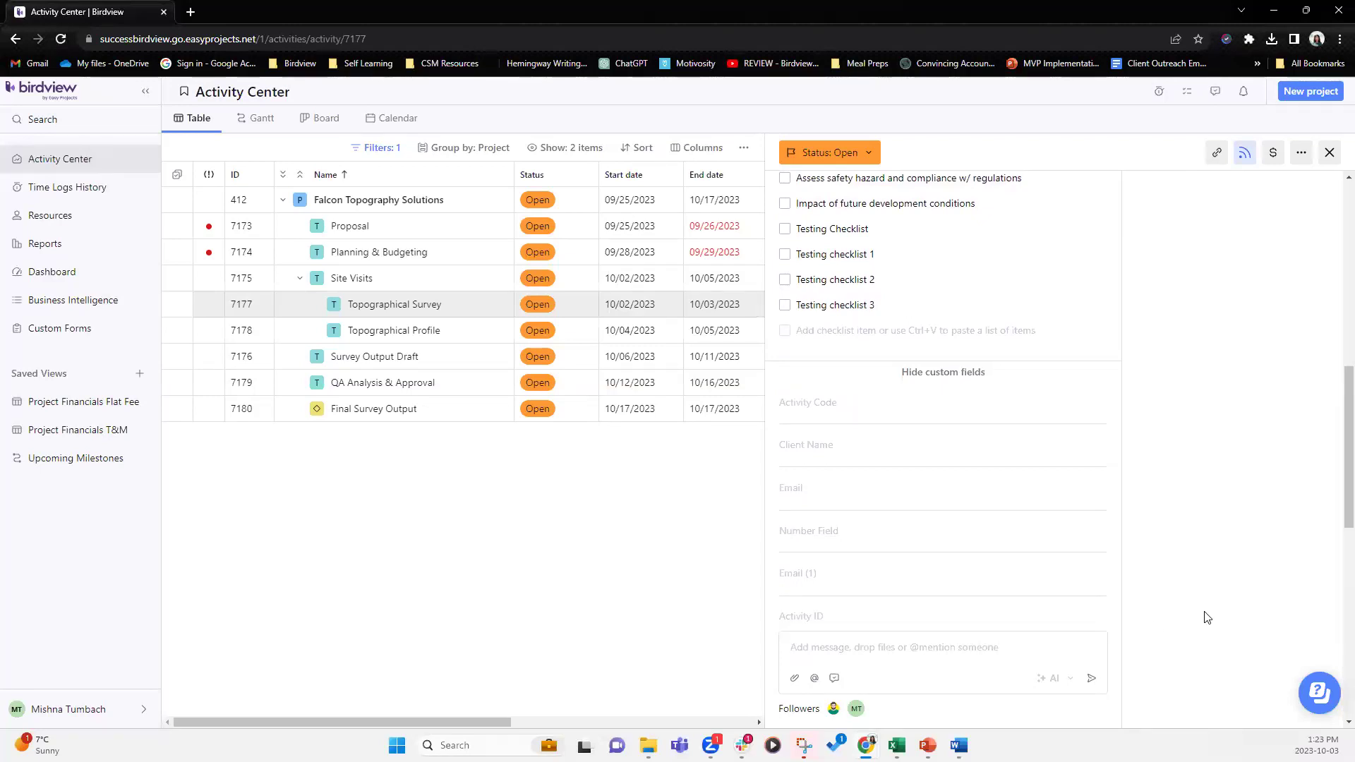
{"action": "scroll", "coordinate": [1208, 613], "scroll_direction": "down", "scroll_amount": 8}
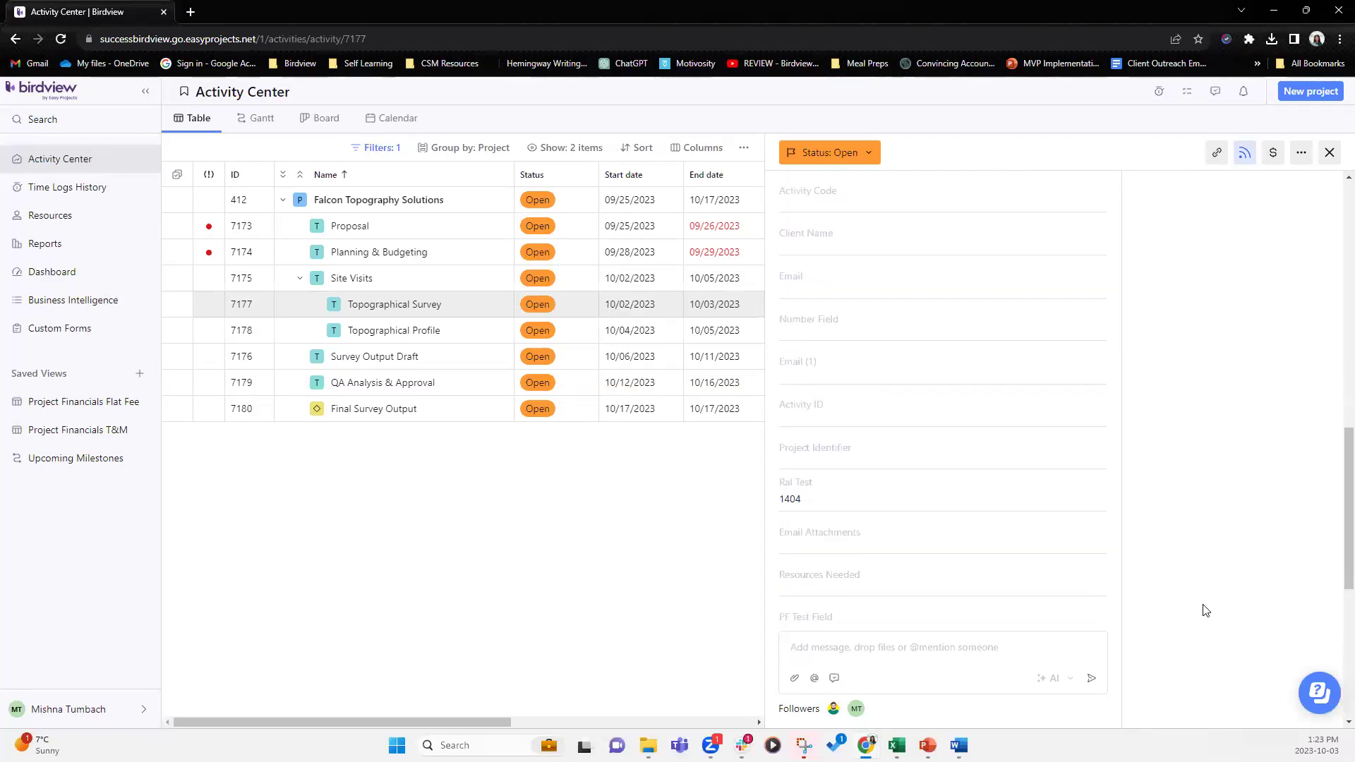
{"action": "scroll", "coordinate": [1209, 607], "scroll_direction": "down", "scroll_amount": 3}
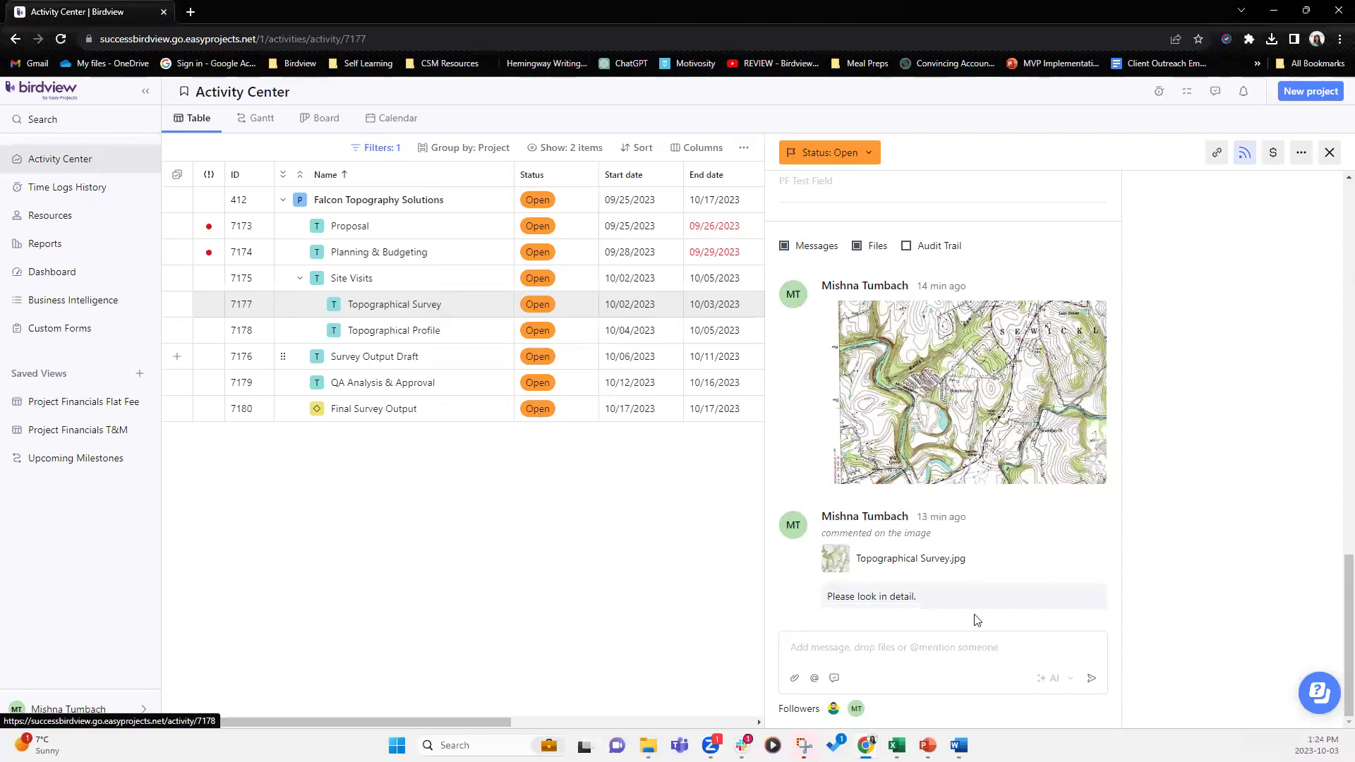
{"action": "left_click", "coordinate": [966, 648]}
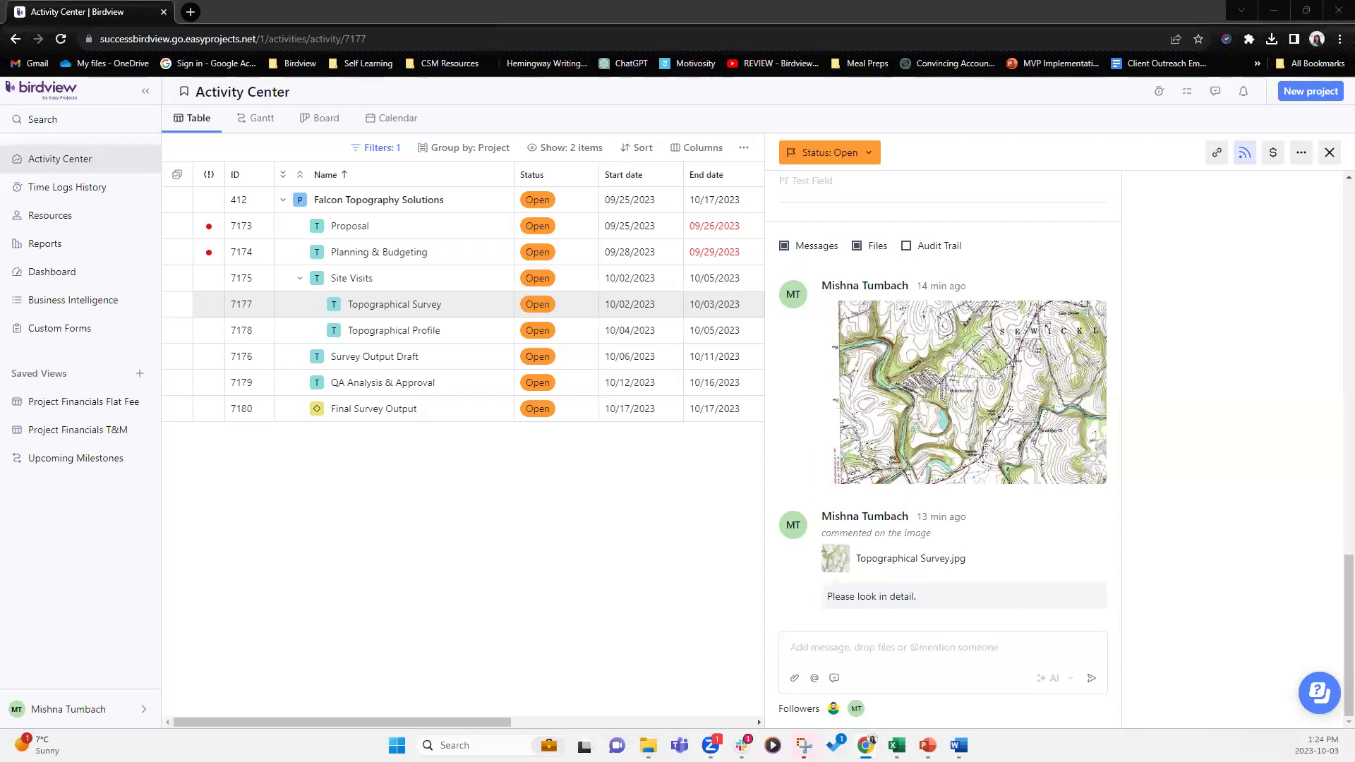
{"action": "left_click", "coordinate": [943, 647]}
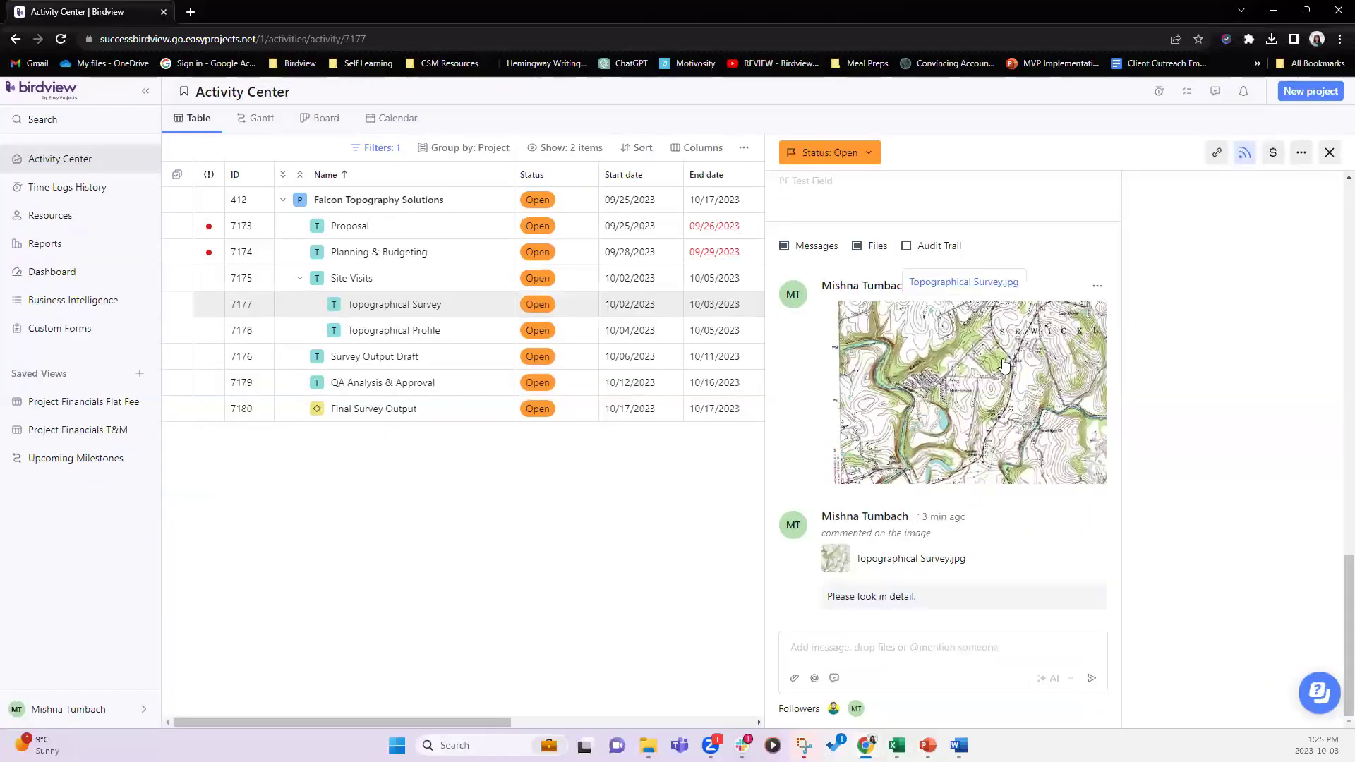
{"action": "left_click", "coordinate": [1002, 359]}
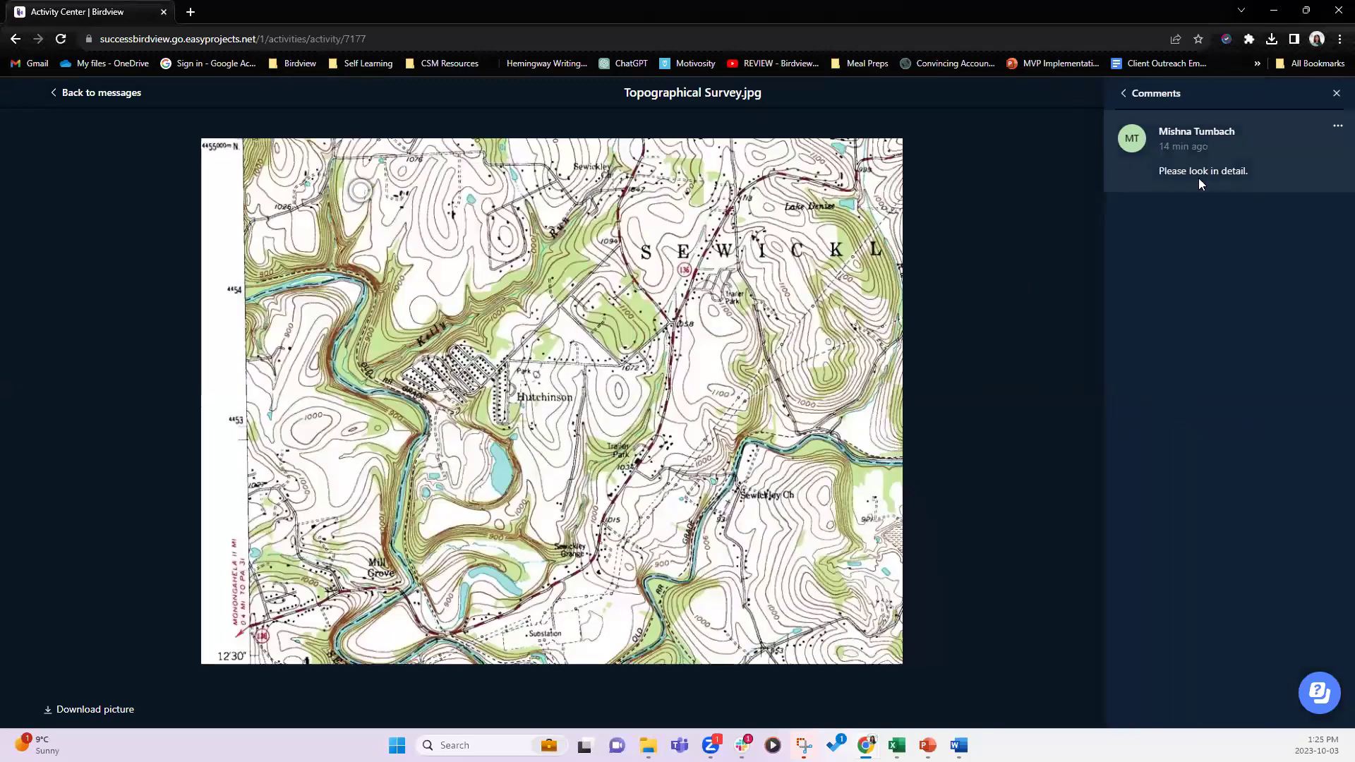
{"action": "left_click", "coordinate": [1336, 94]}
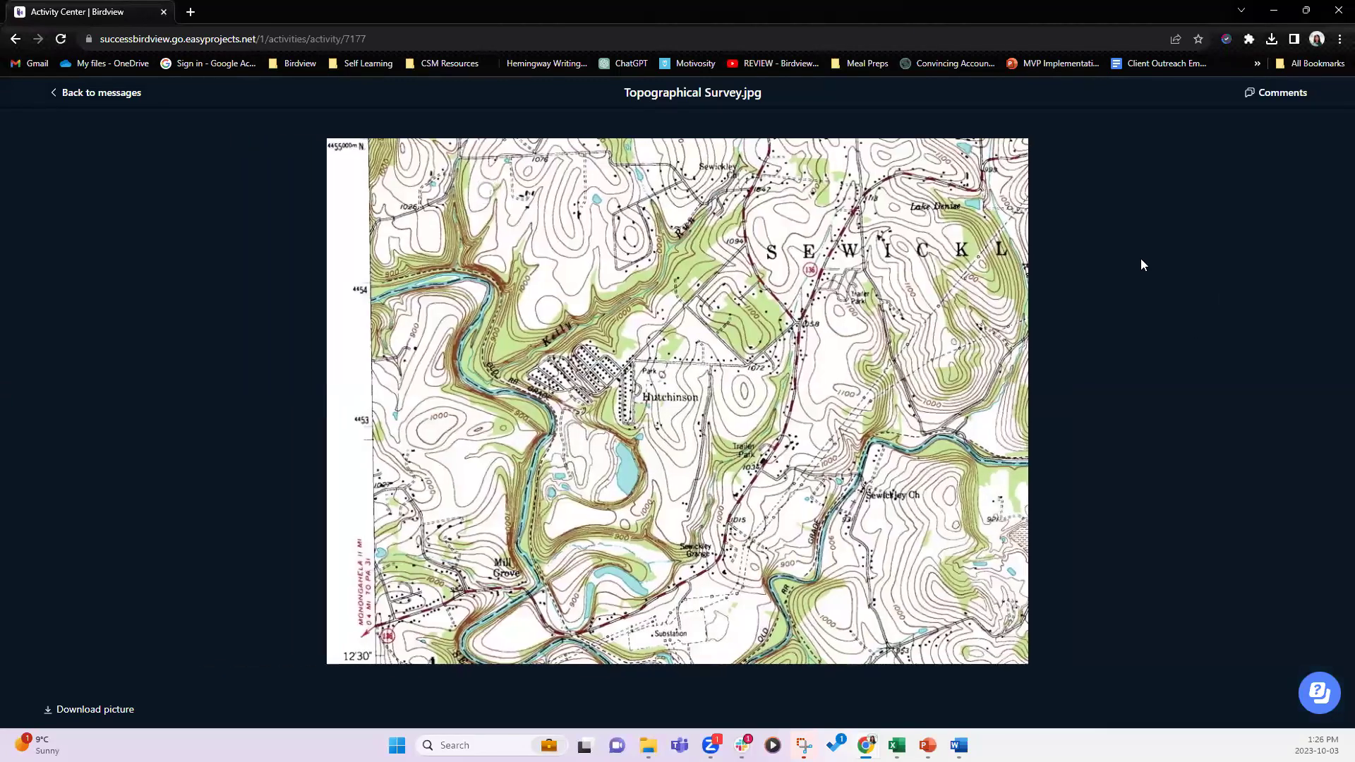
{"action": "key", "text": "Escape"}
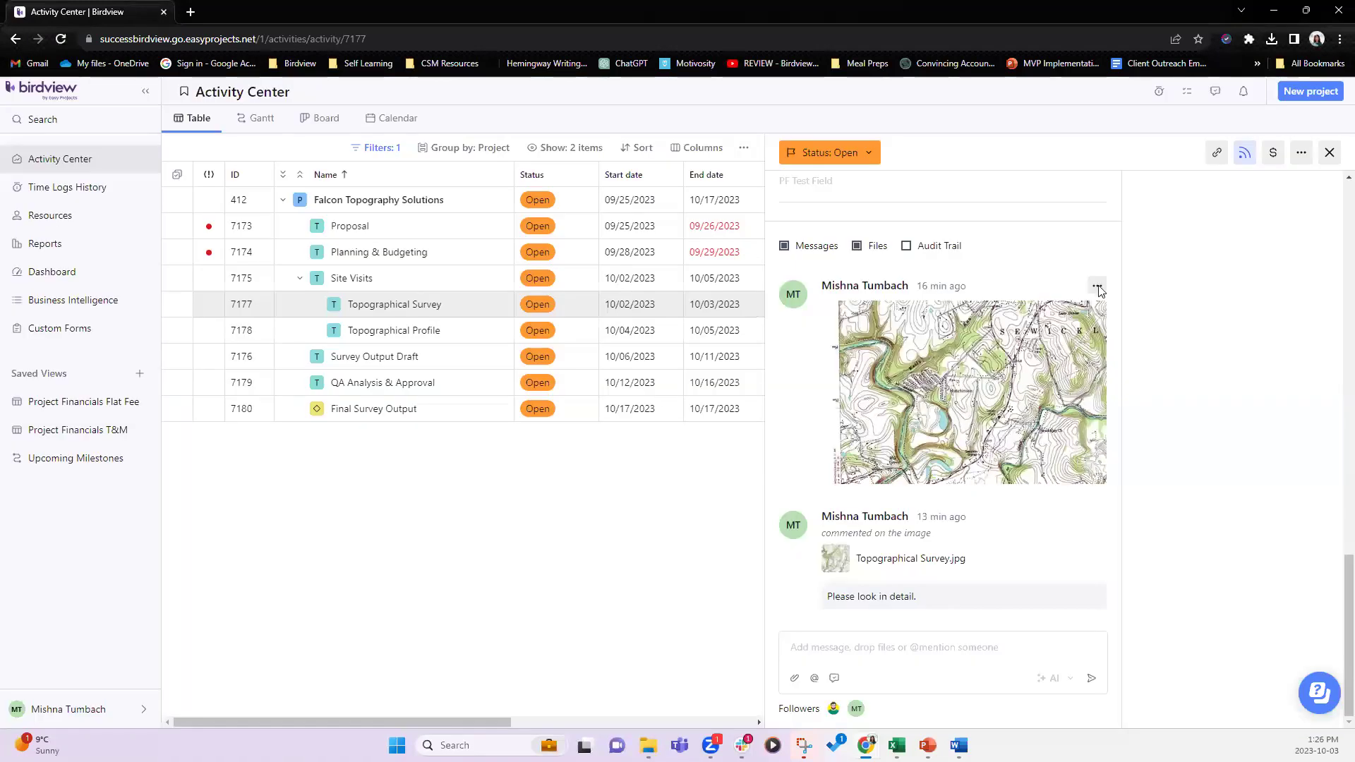
{"action": "left_click", "coordinate": [1097, 286]}
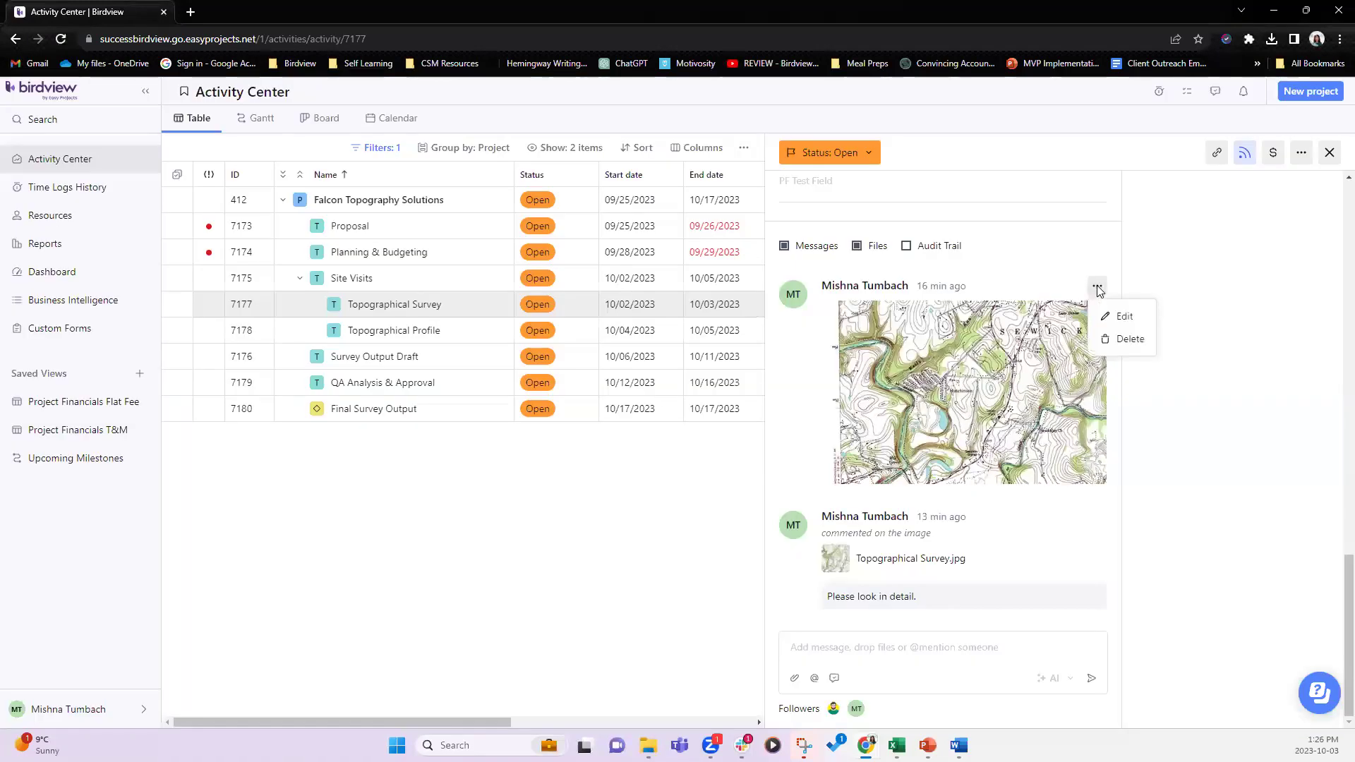
{"action": "left_click", "coordinate": [1062, 351]}
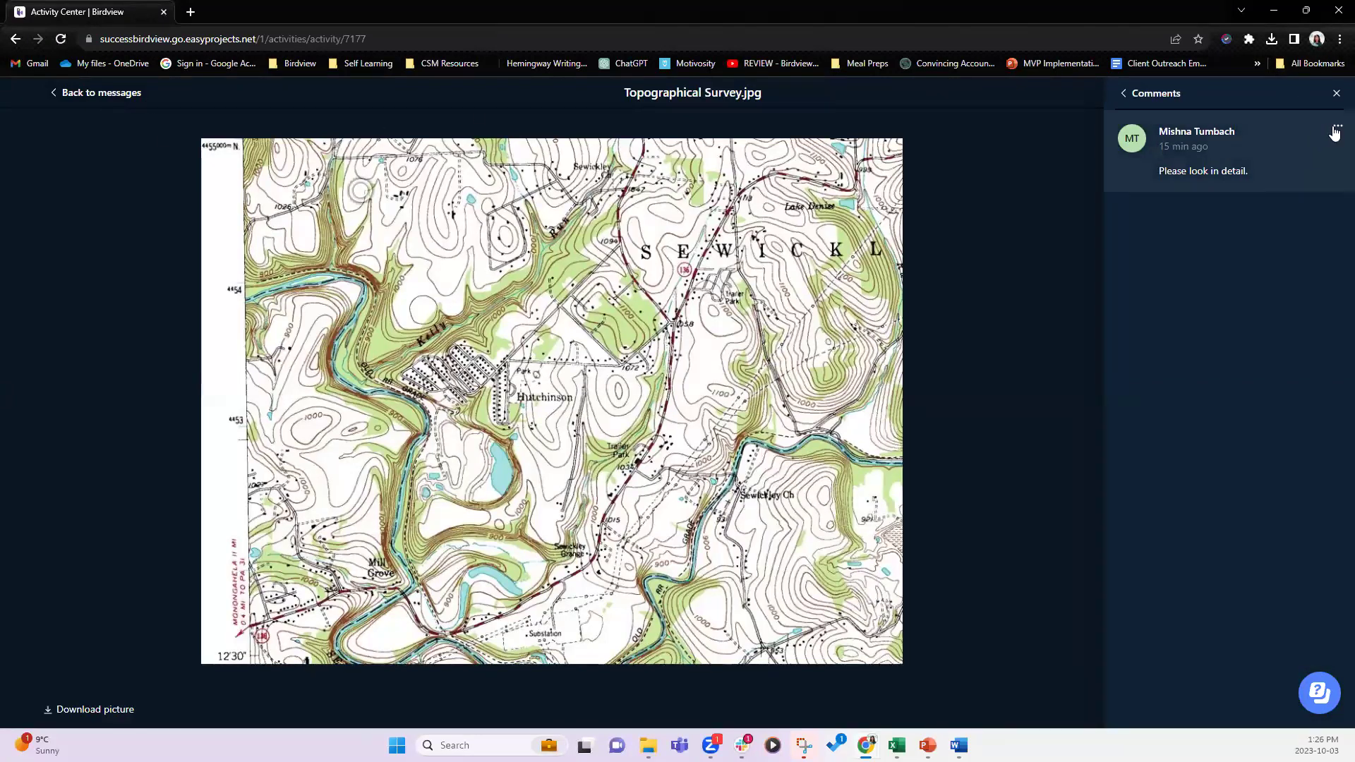
{"action": "left_click", "coordinate": [1338, 130]}
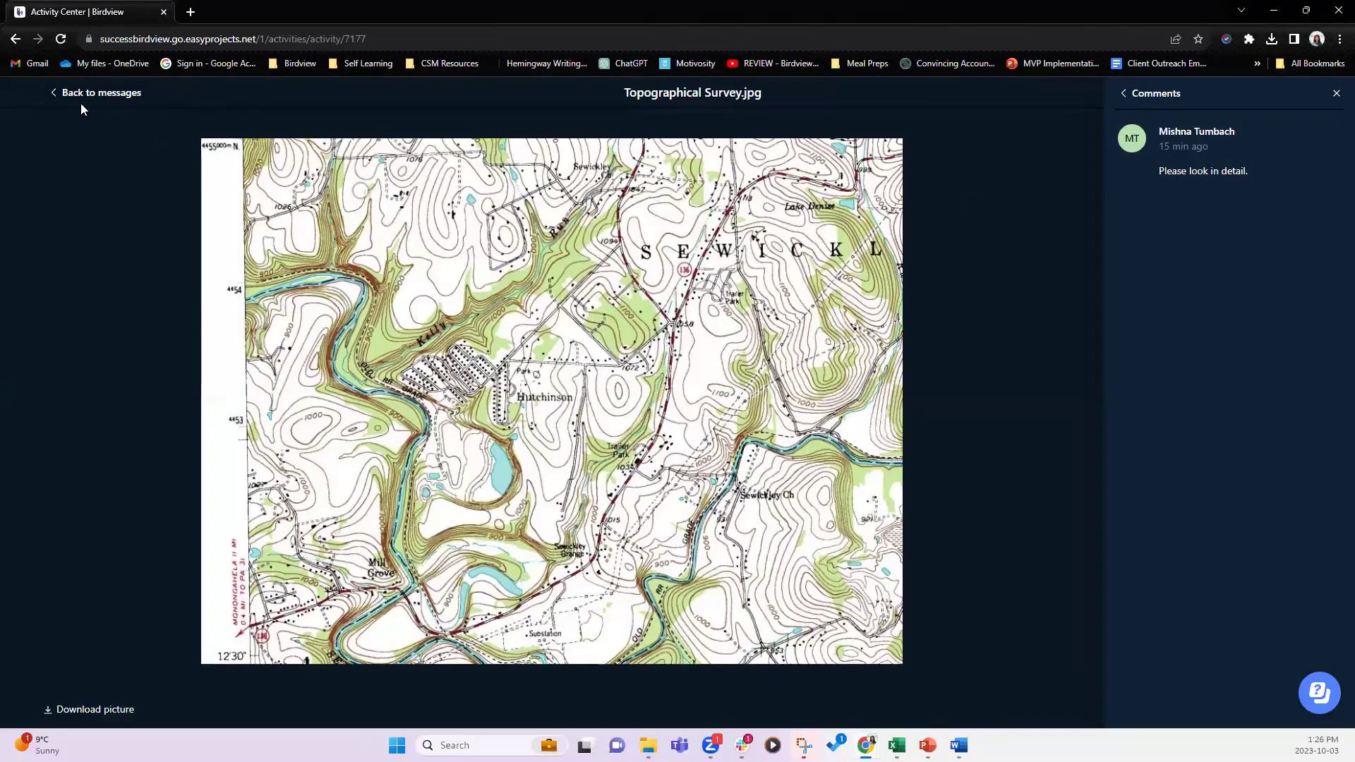
{"action": "key", "text": "Escape"}
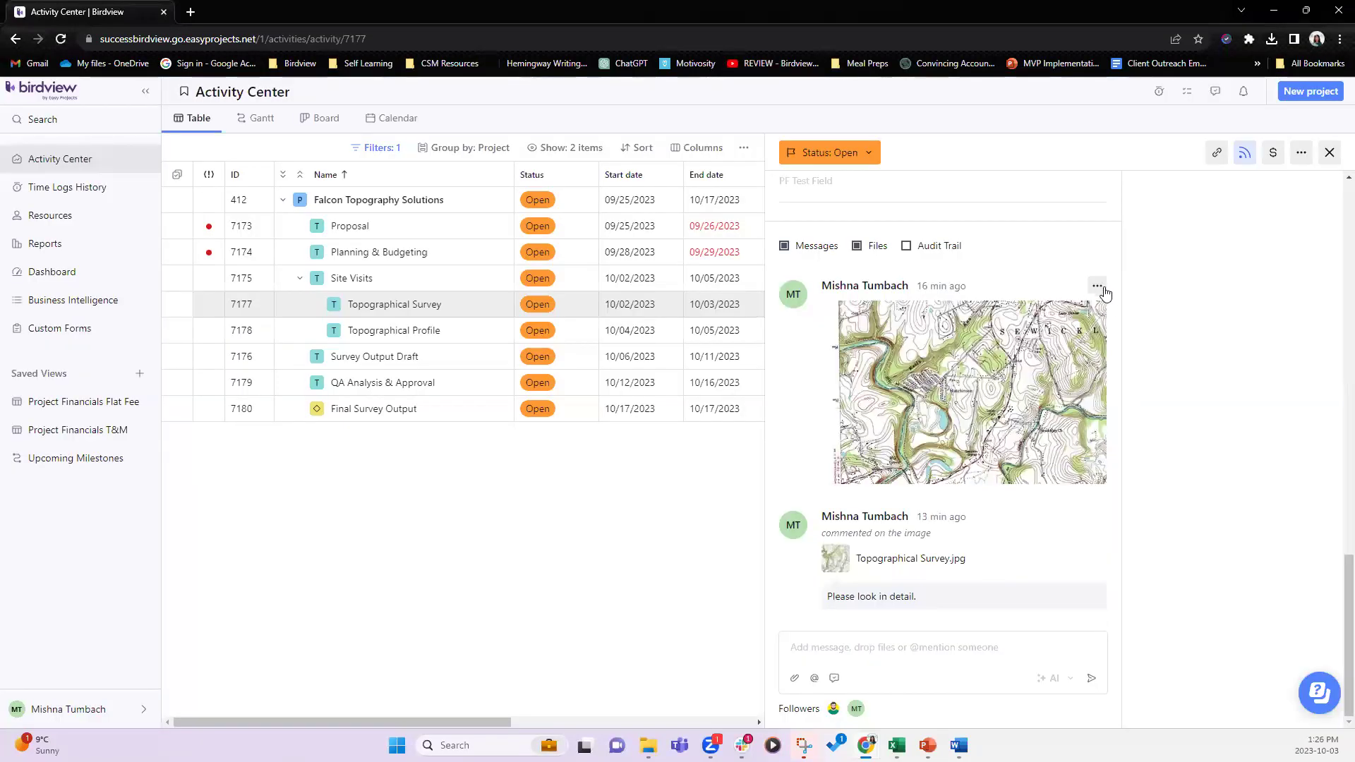
Download the attached map image Topographical Survey.jpg (316 KB) through its caption link.
{"action": "left_click", "coordinate": [1099, 287]}
{"action": "right_click", "coordinate": [991, 372]}
{"action": "left_click", "coordinate": [988, 285]}
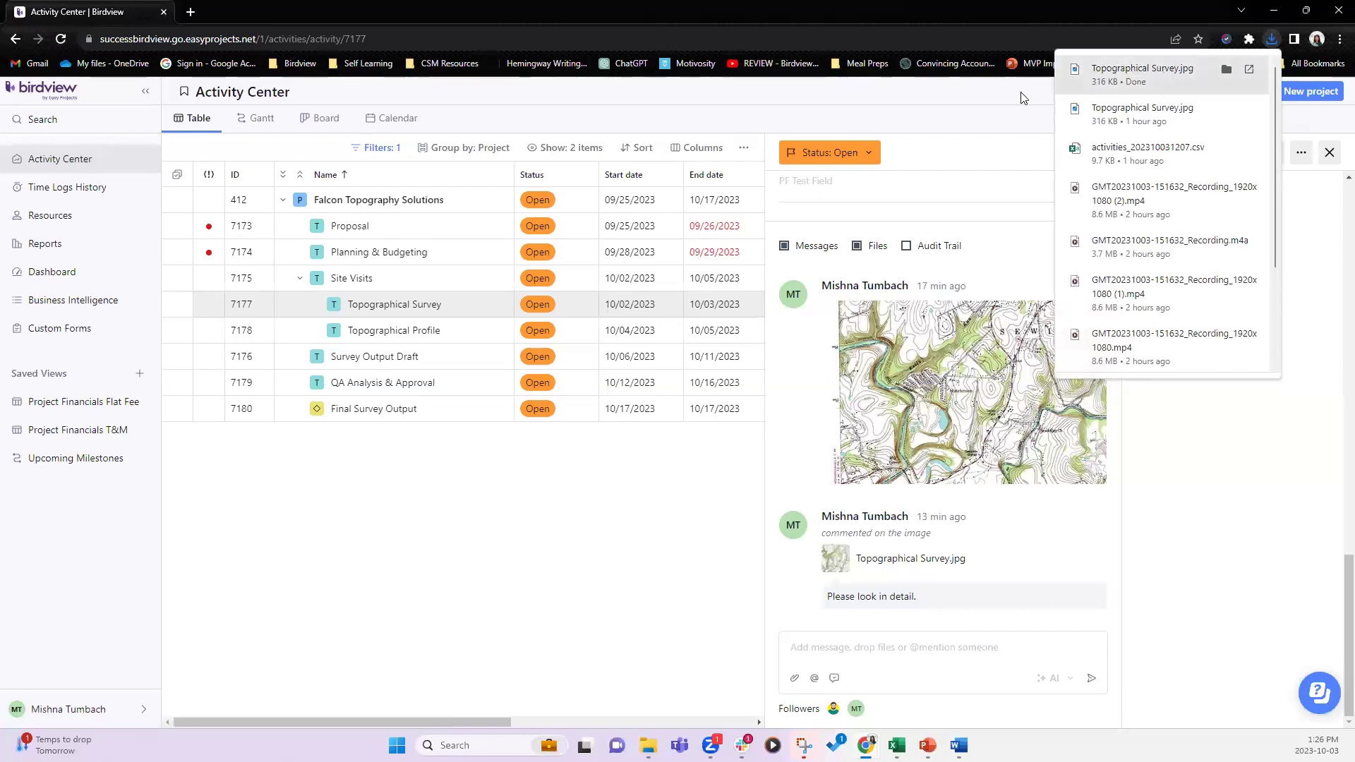
View the downloaded Topographical Survey.jpg in Photos, then minimize it.
{"action": "left_click", "coordinate": [861, 147]}
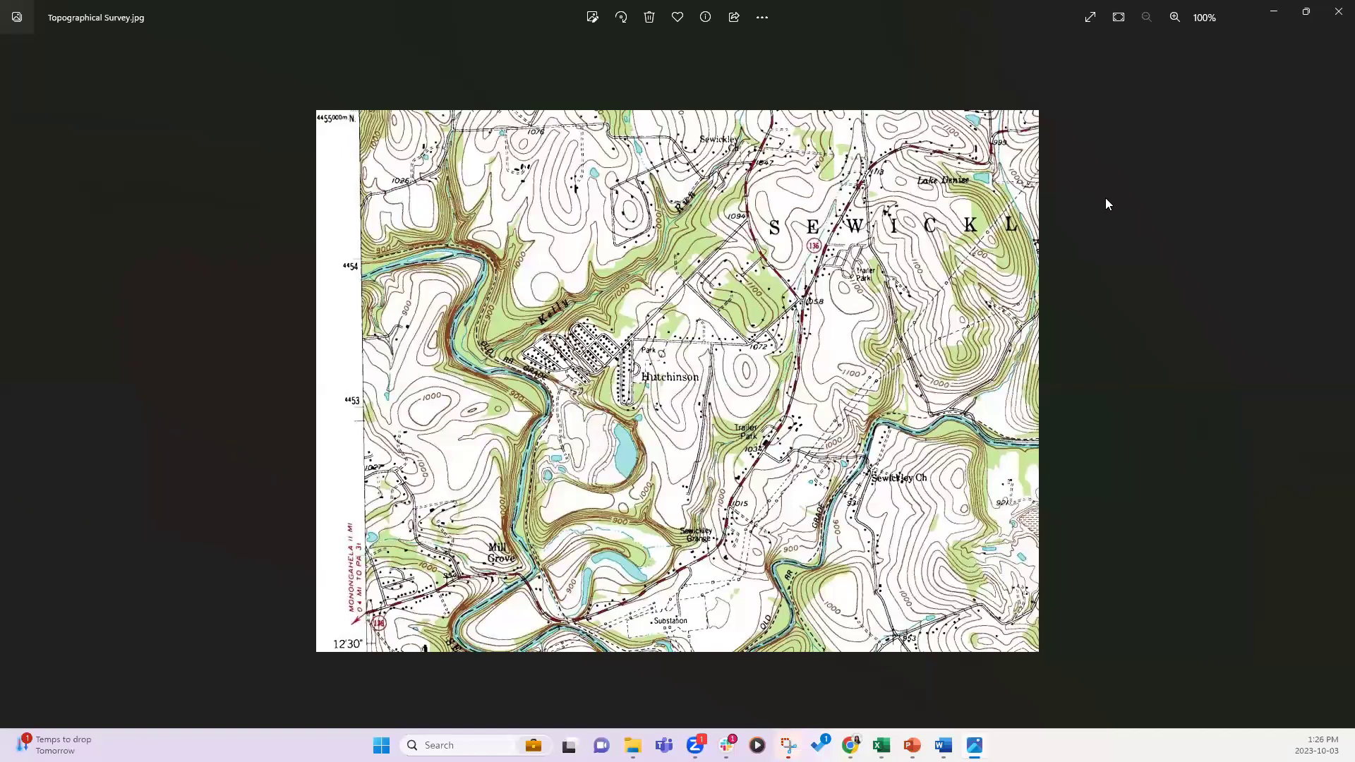
{"action": "left_click", "coordinate": [1270, 14]}
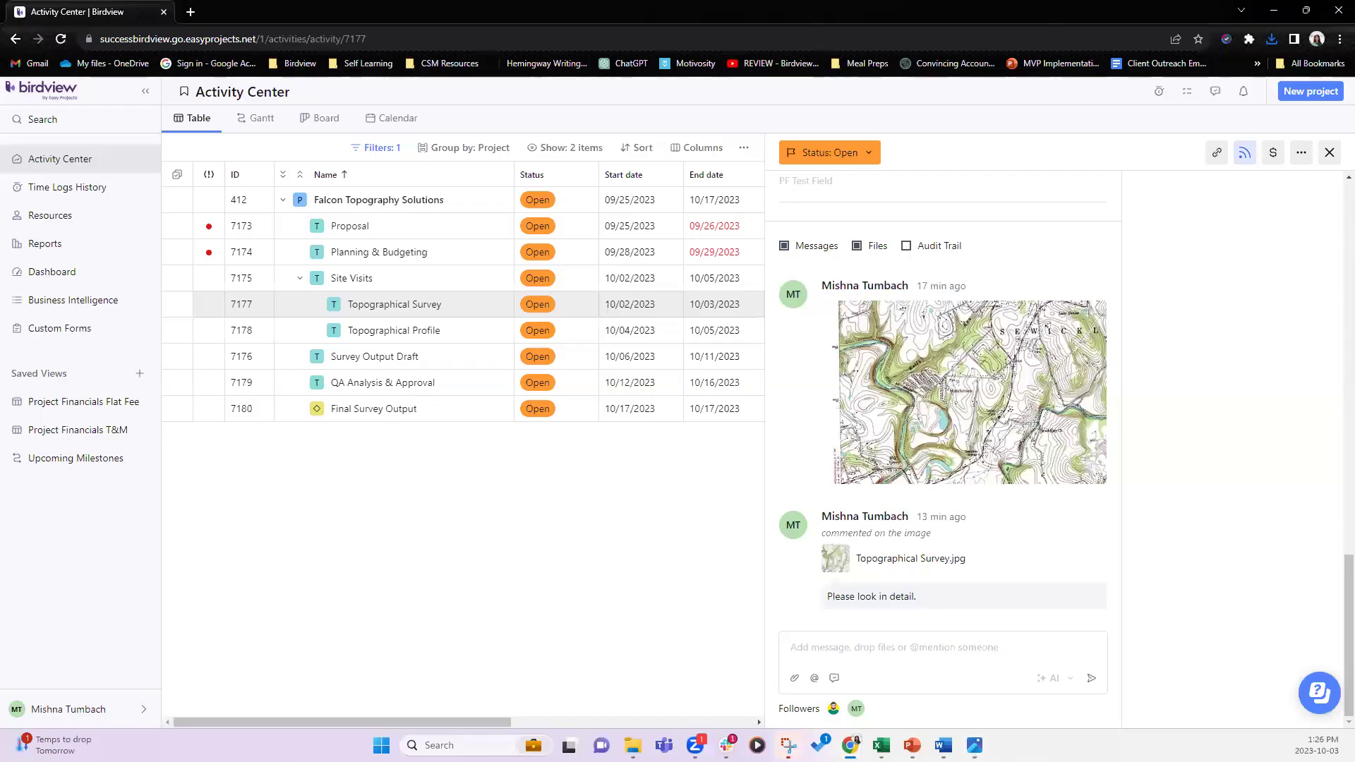